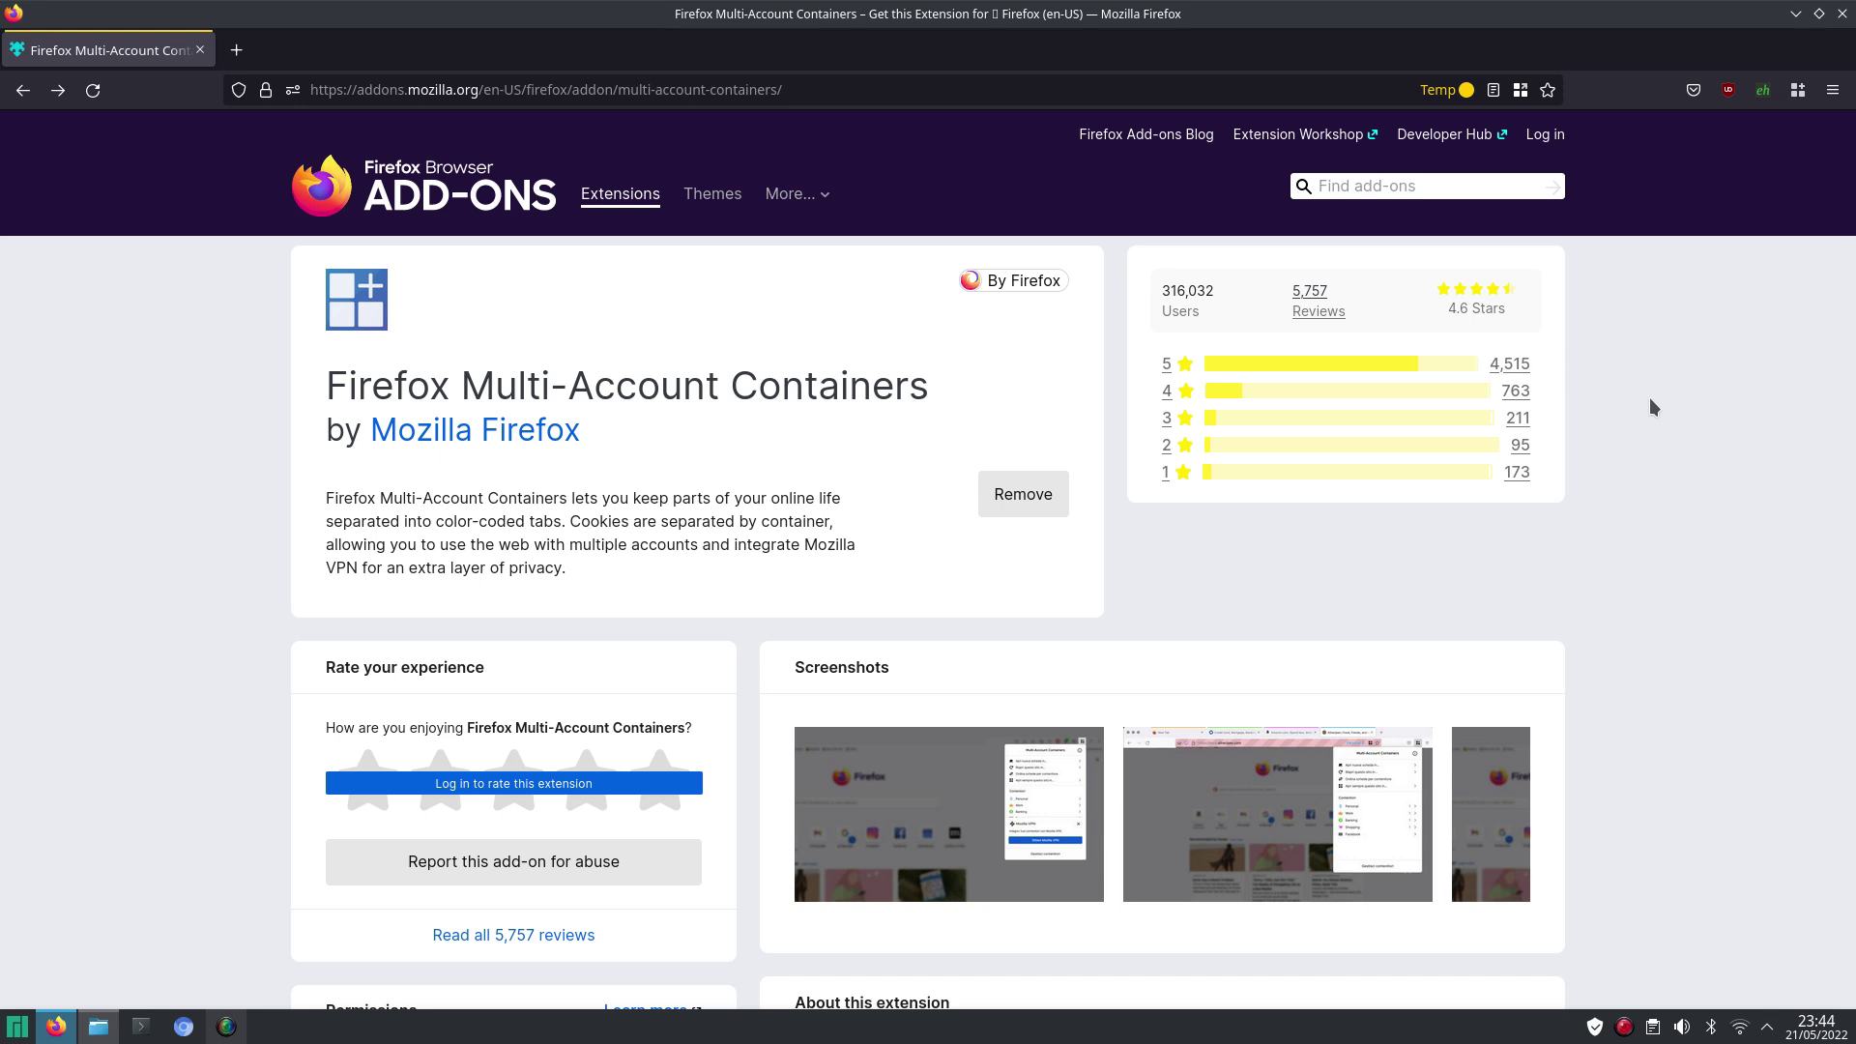
# - From the Multi-Account Containers add-on page, open the 'All about Multi Account Containers' help article
pyautogui.scroll(-5, 1649, 398)
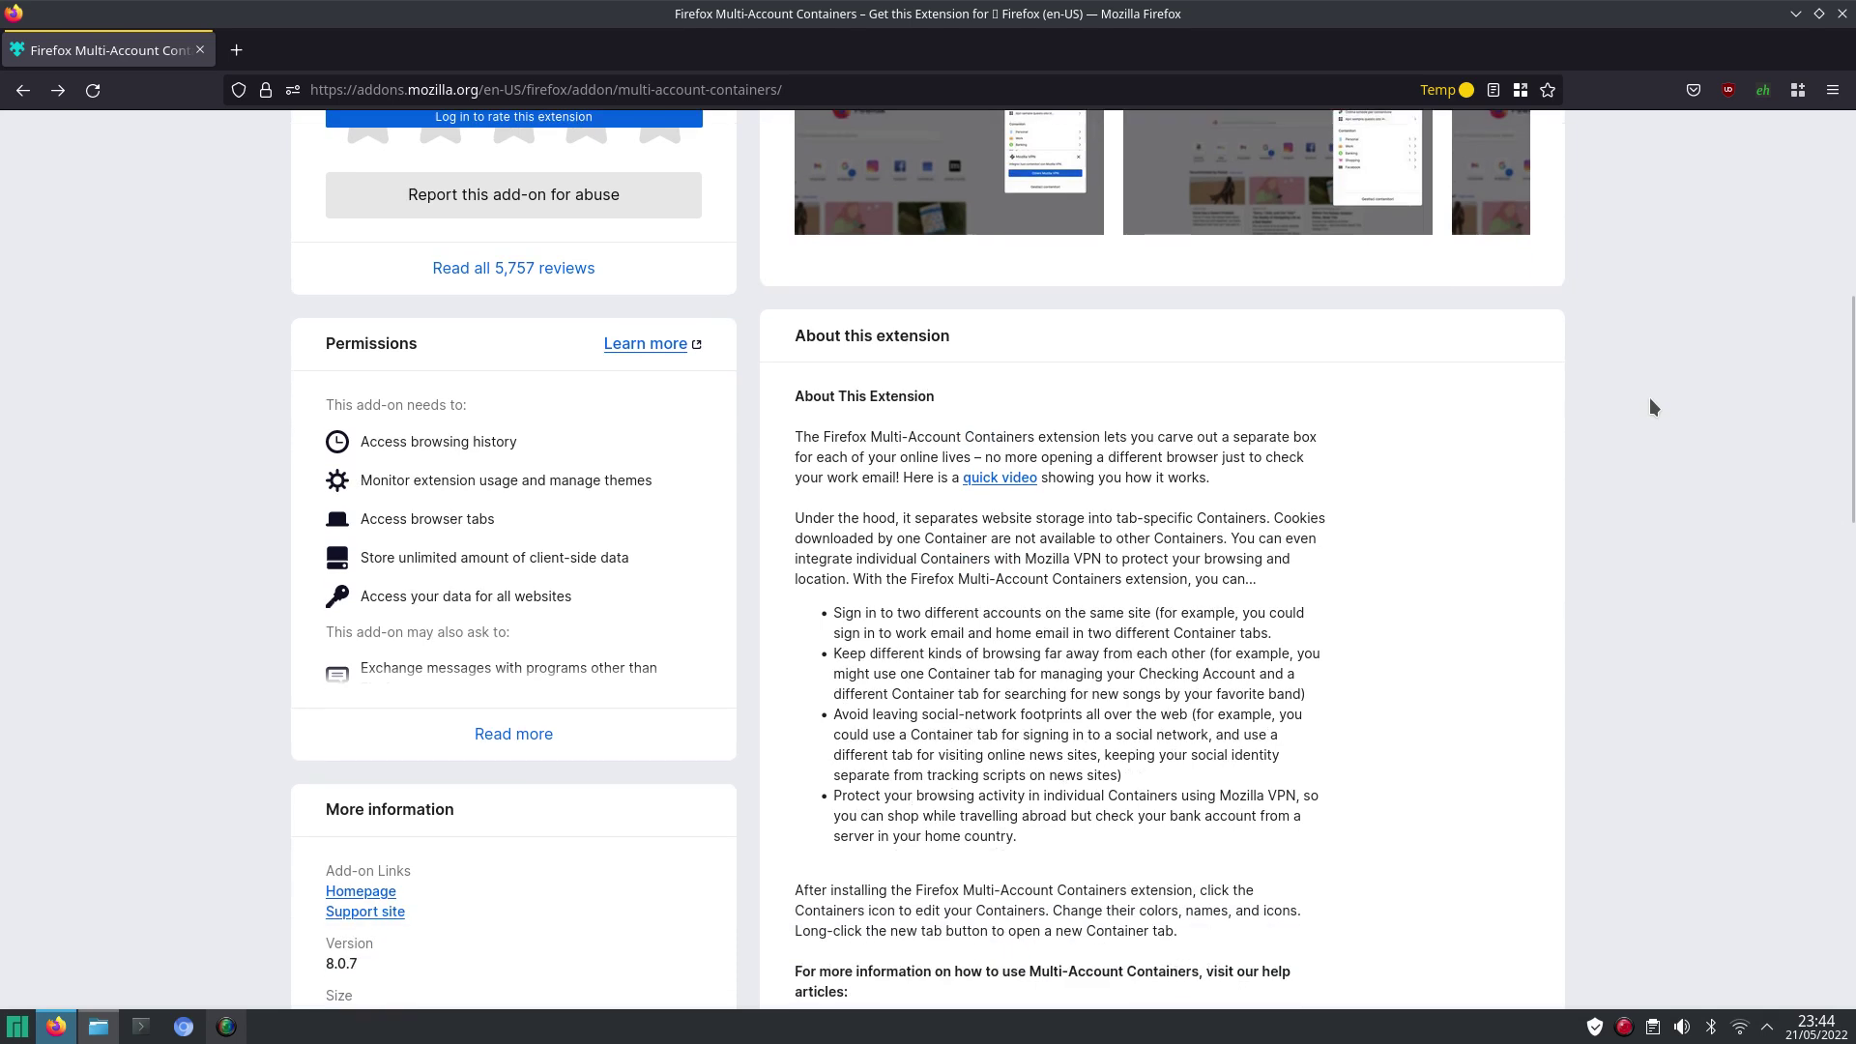
pyautogui.scroll(5, 1649, 398)
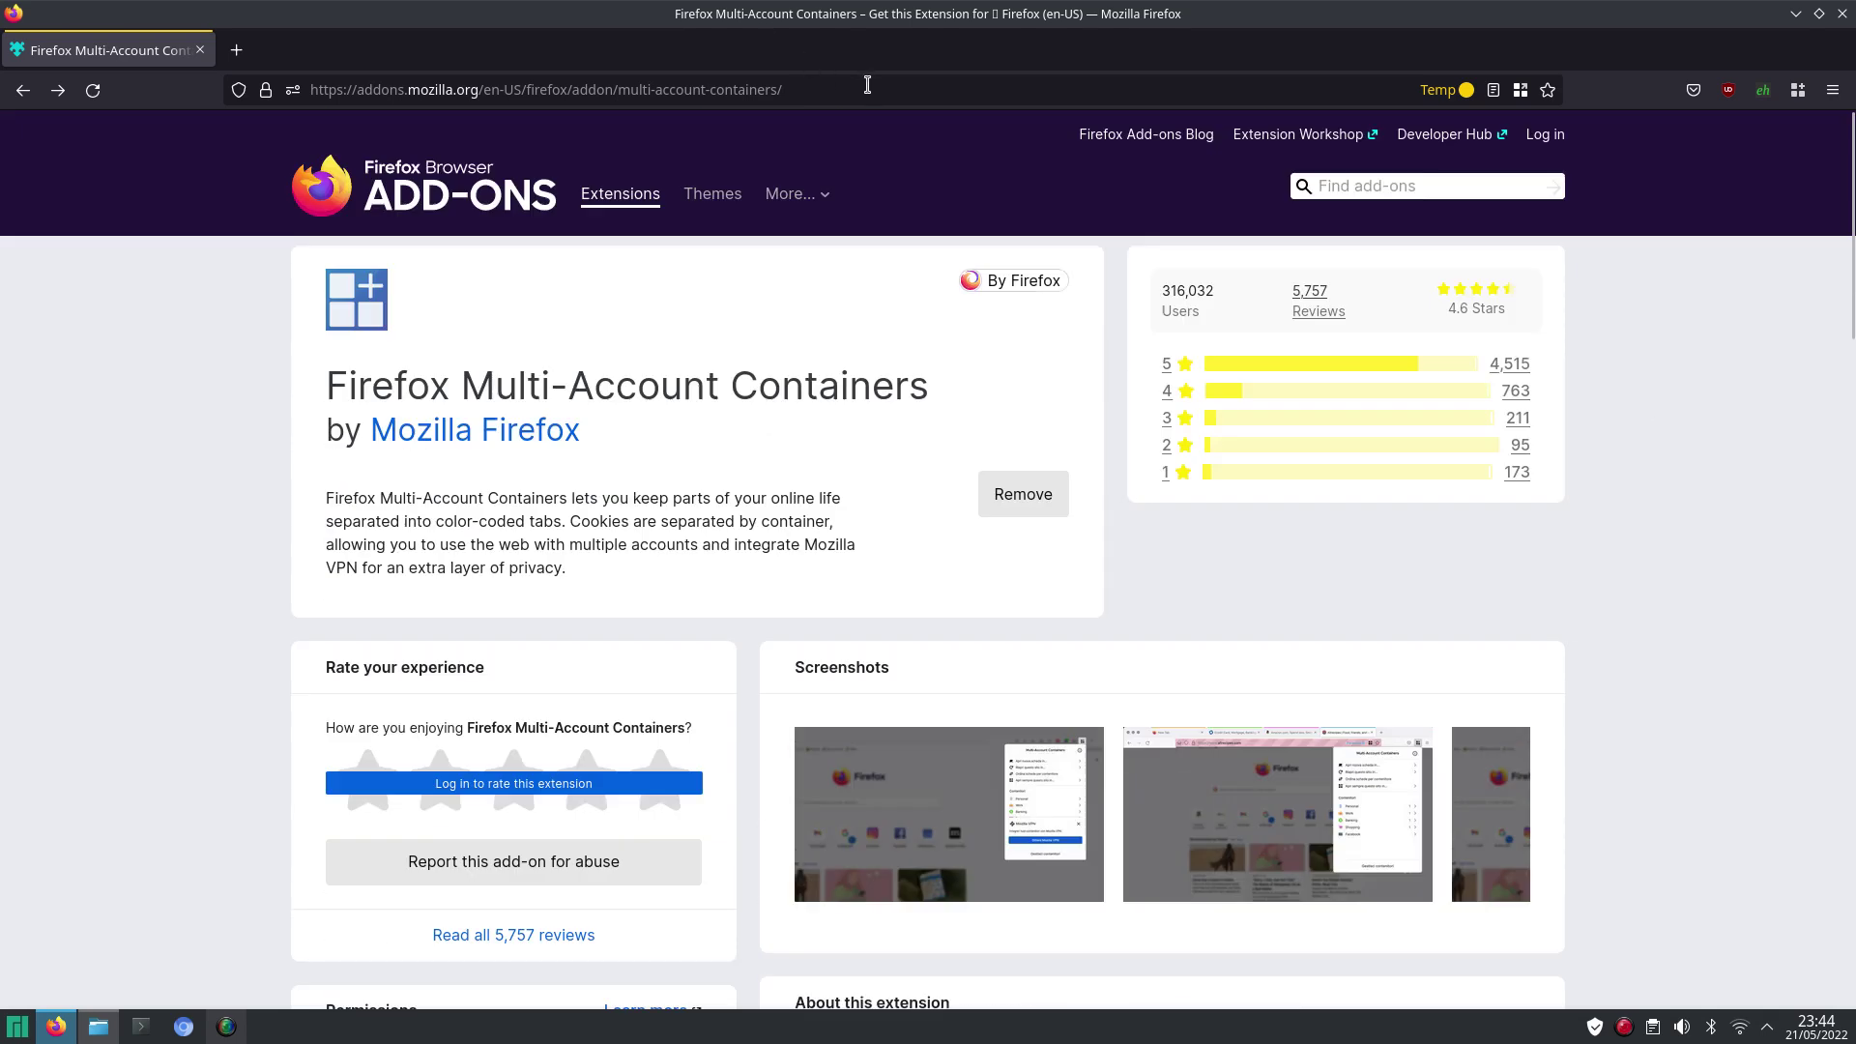
pyautogui.click(868, 87)
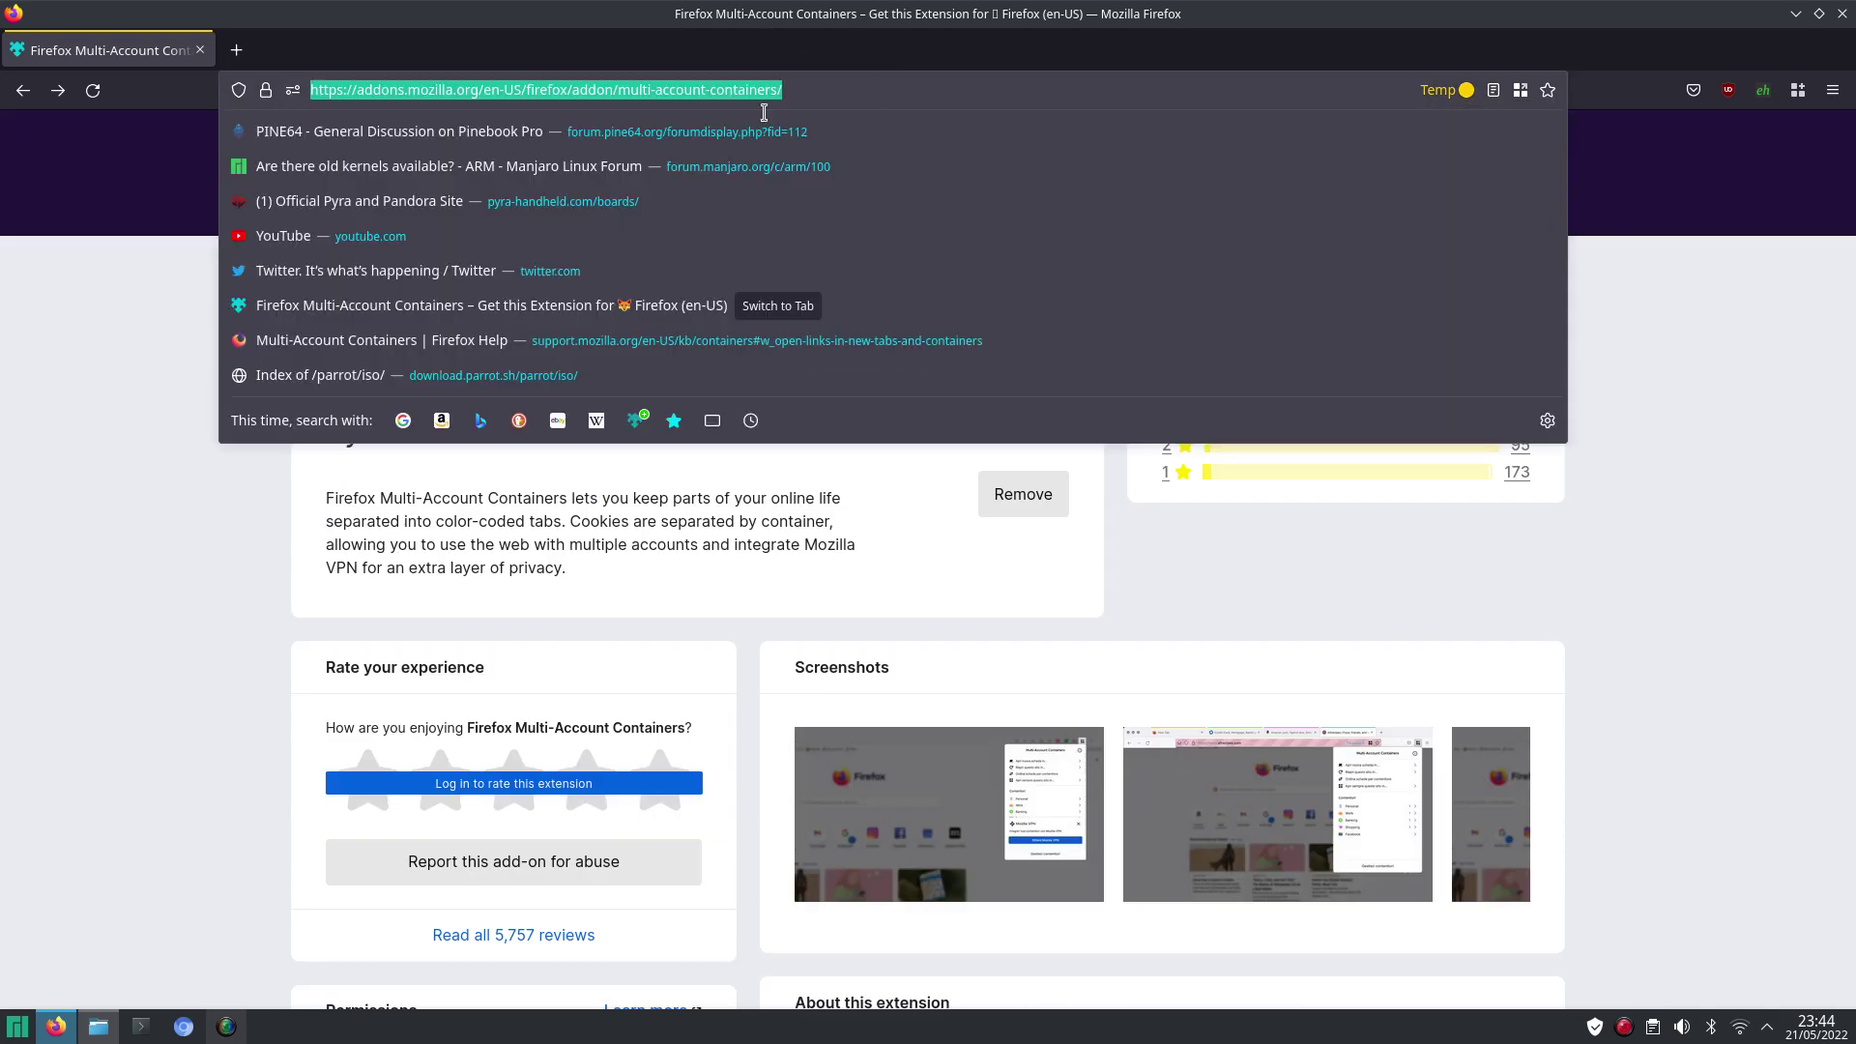
pyautogui.click(168, 527)
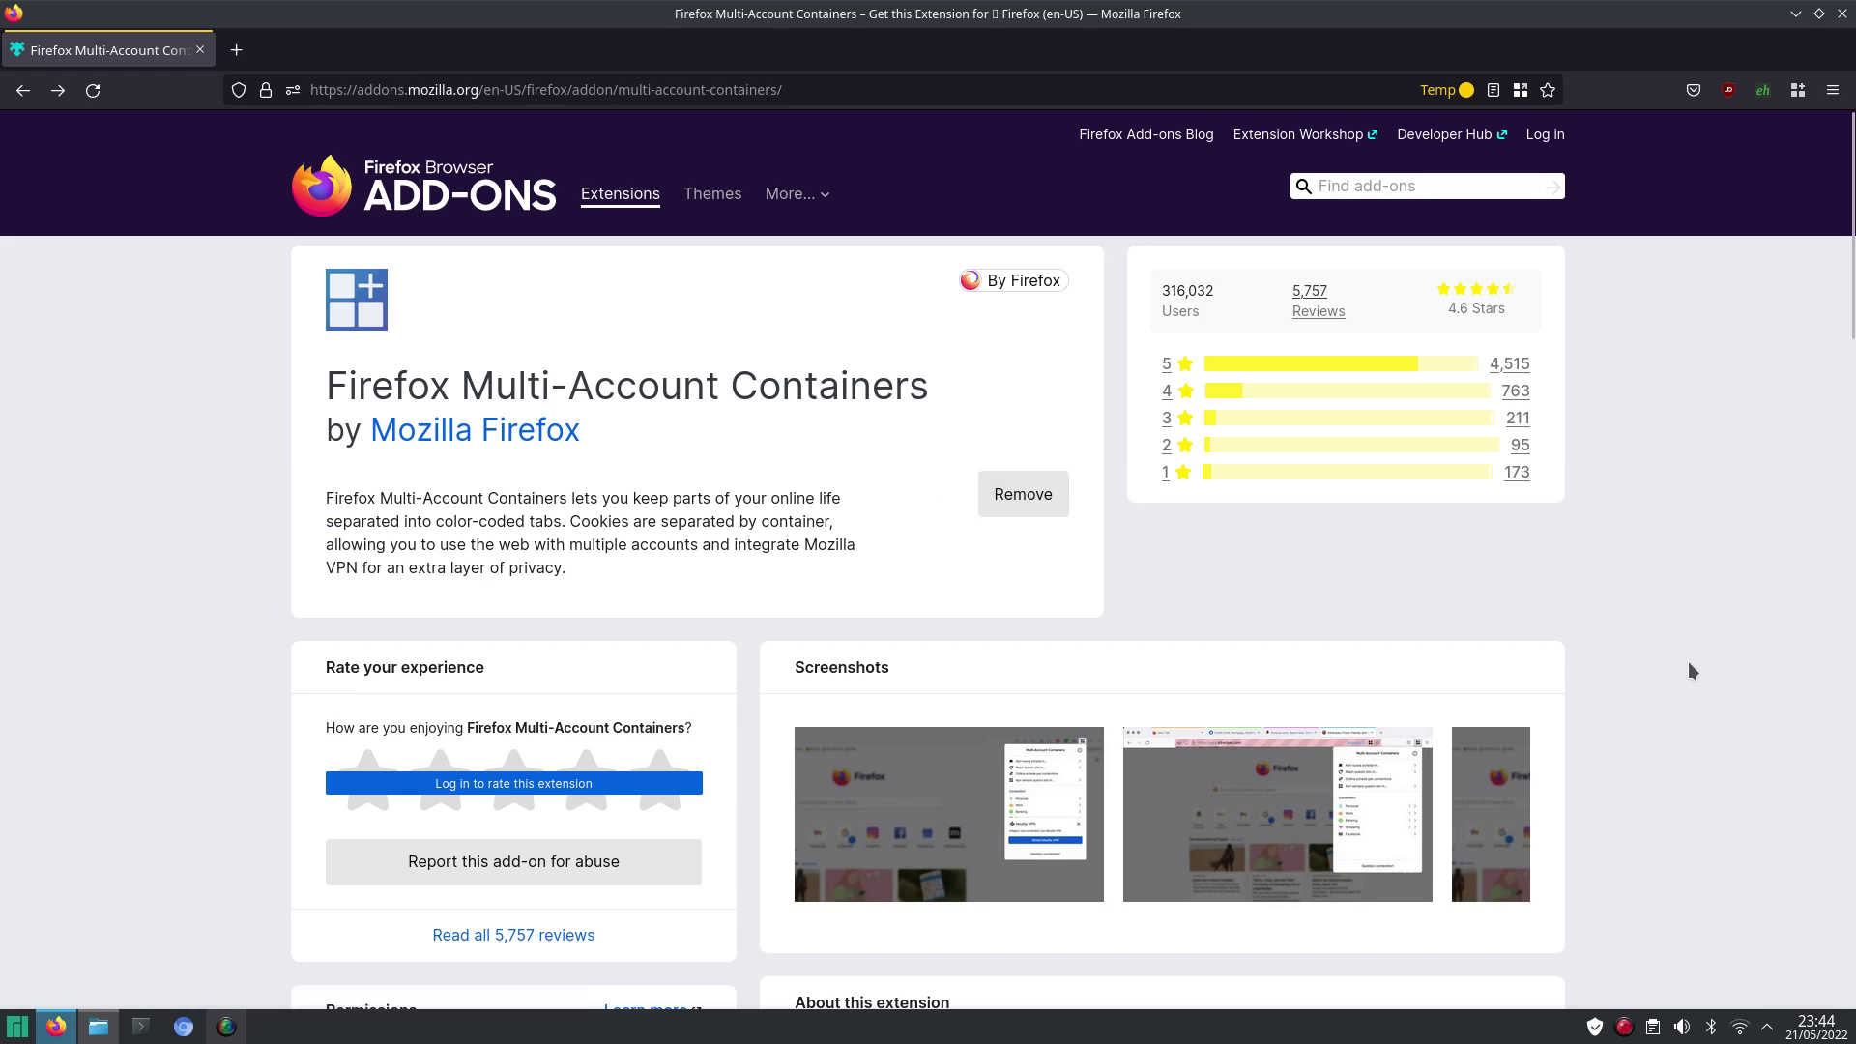
pyautogui.scroll(-15, 1688, 661)
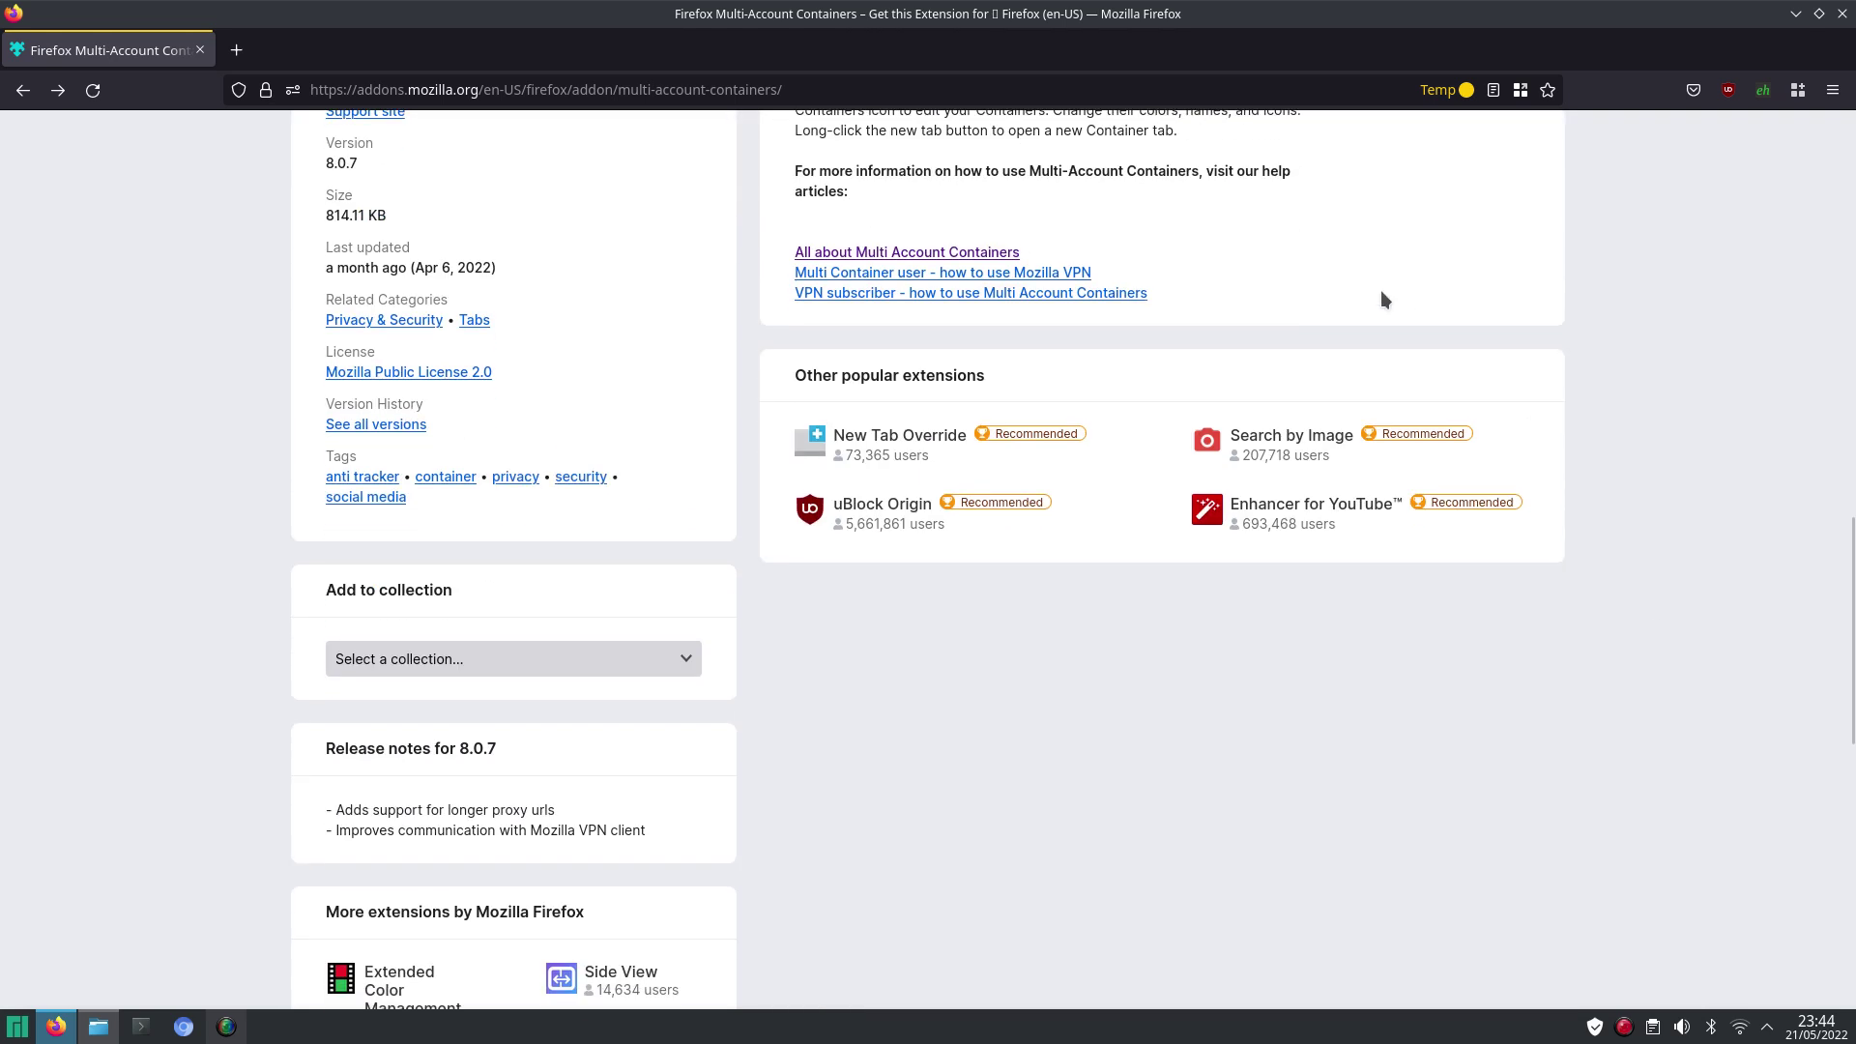
pyautogui.click(863, 255)
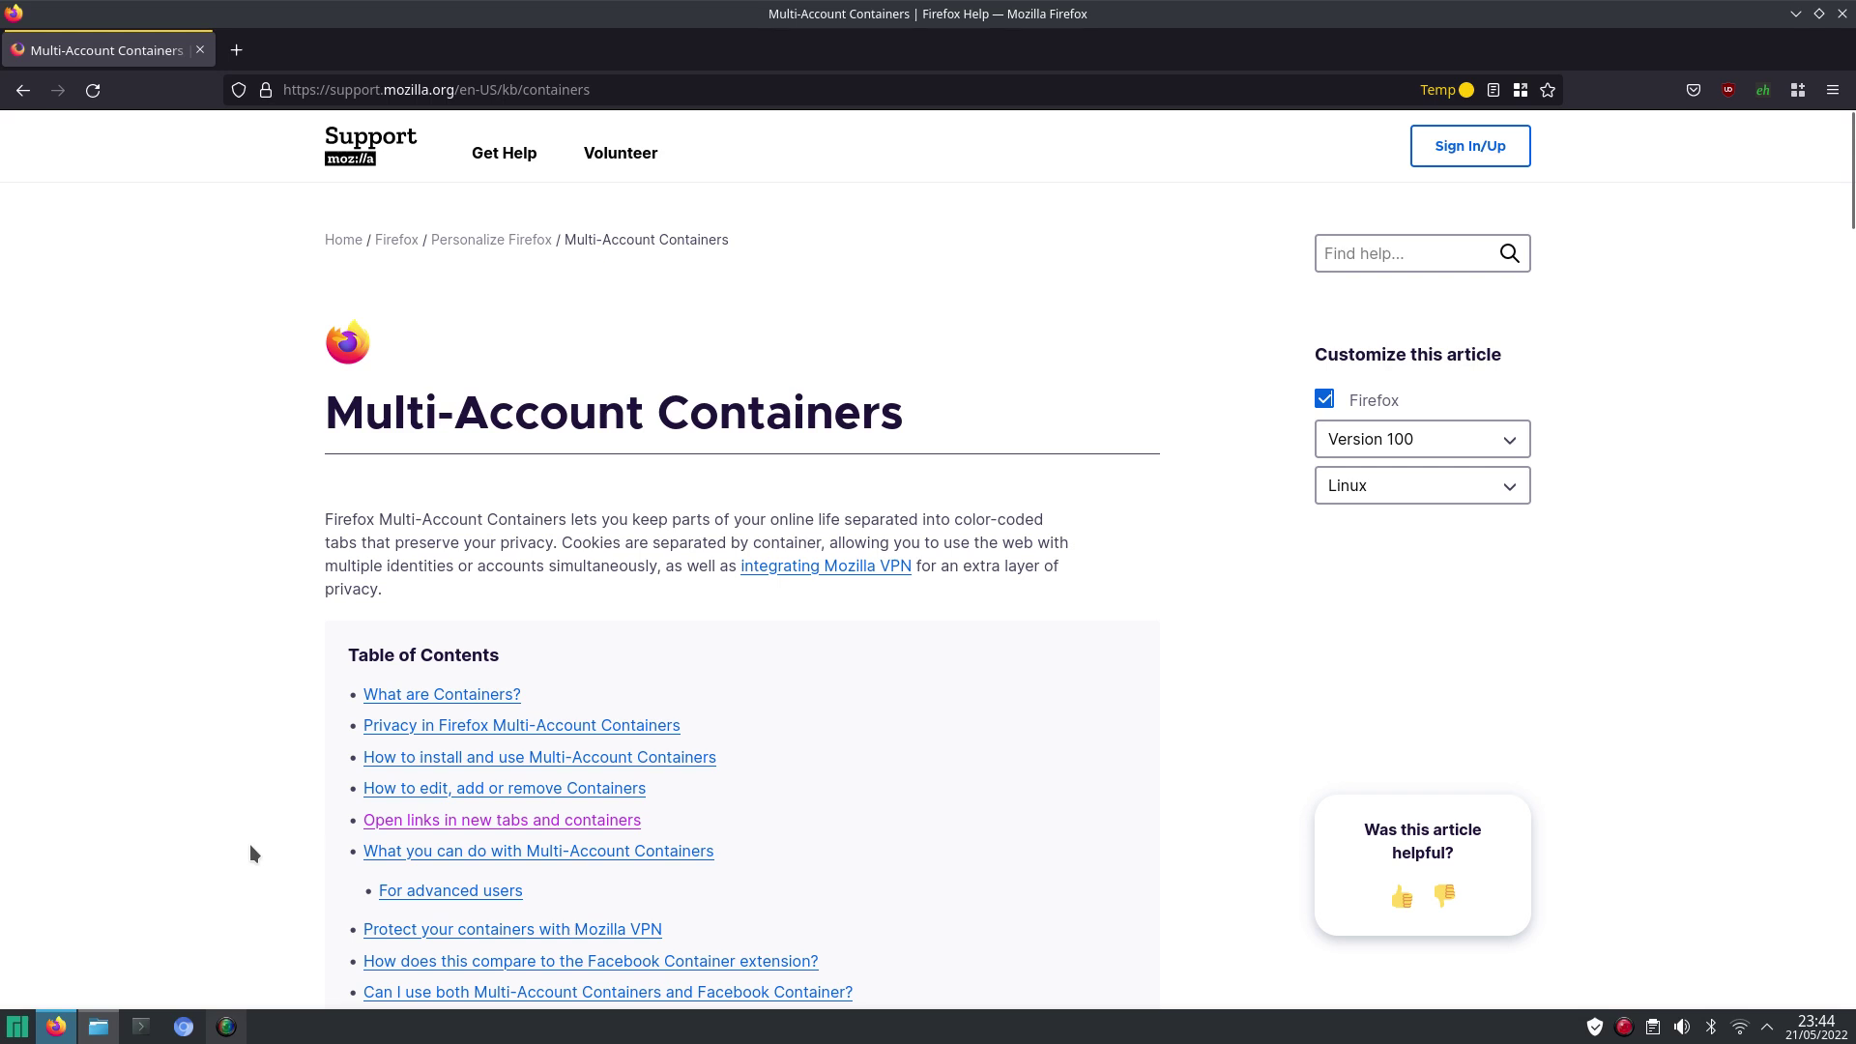
# - Jump to 'Open links in new tabs and containers' and read down to list item 9
pyautogui.click(628, 823)
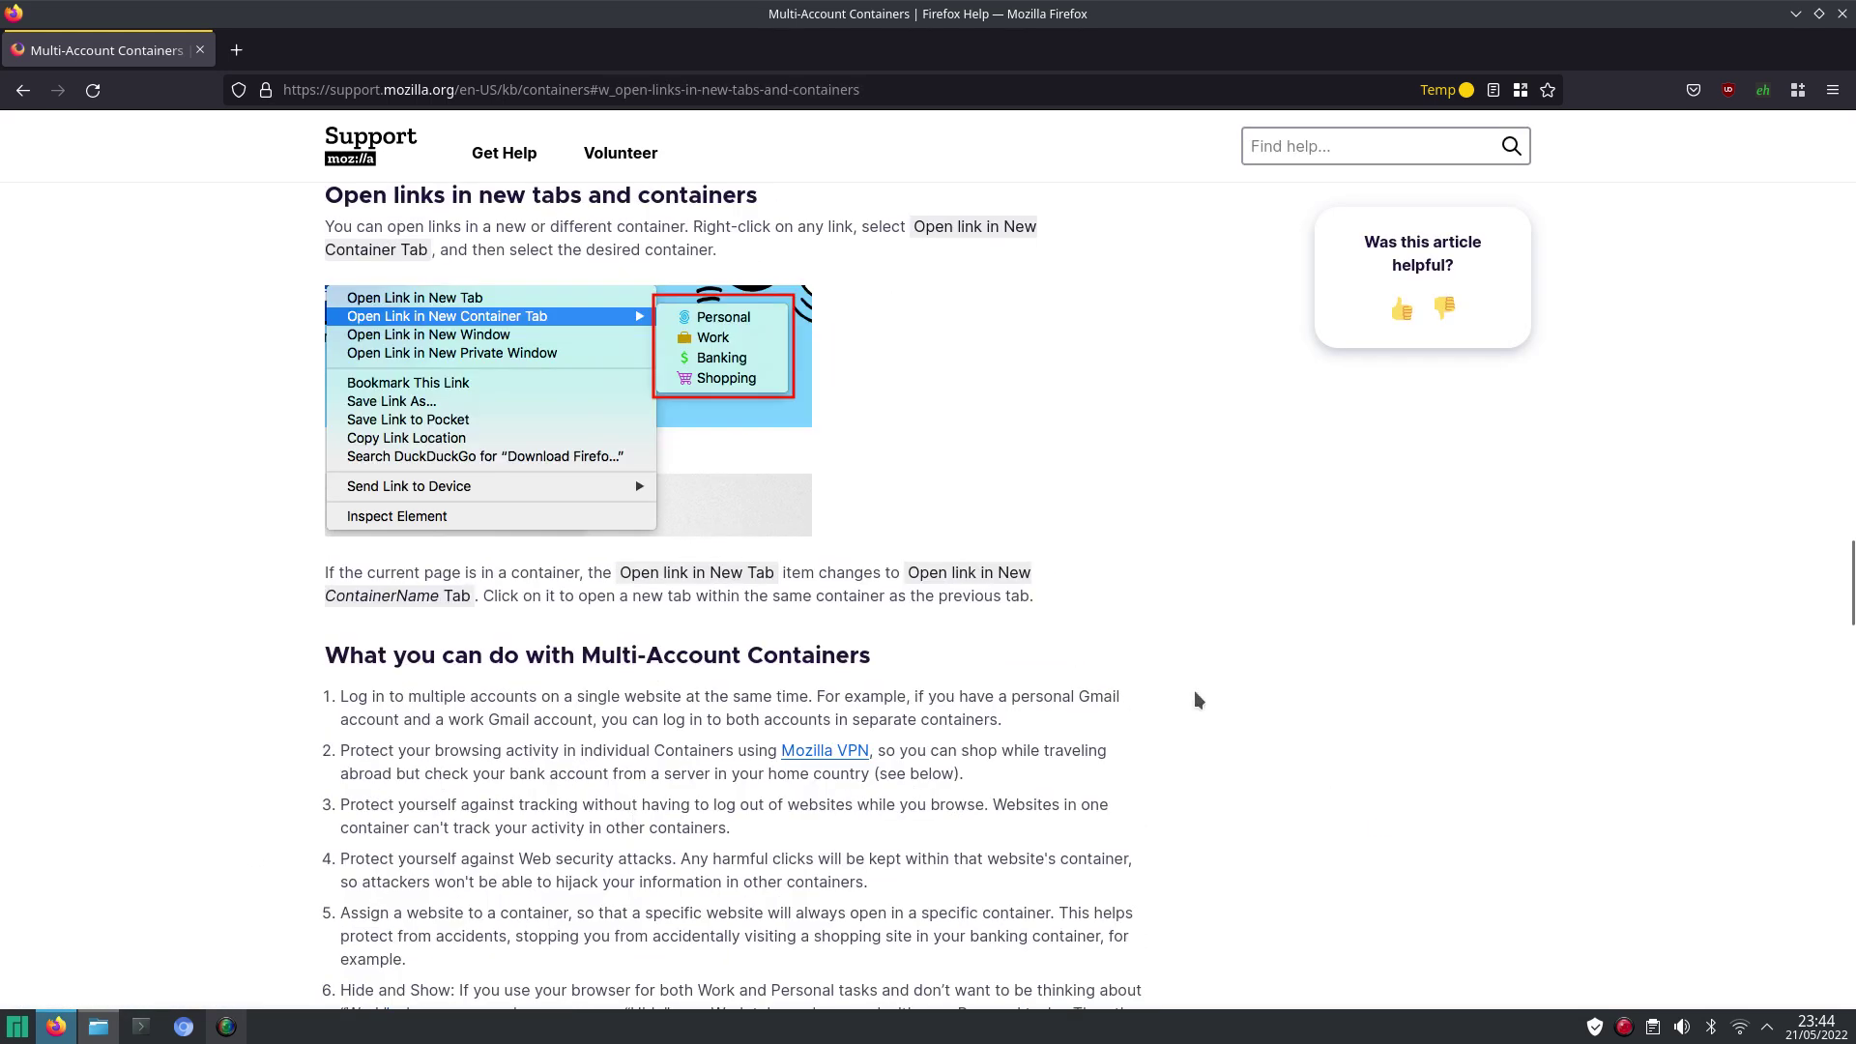
pyautogui.scroll(-5, 1407, 651)
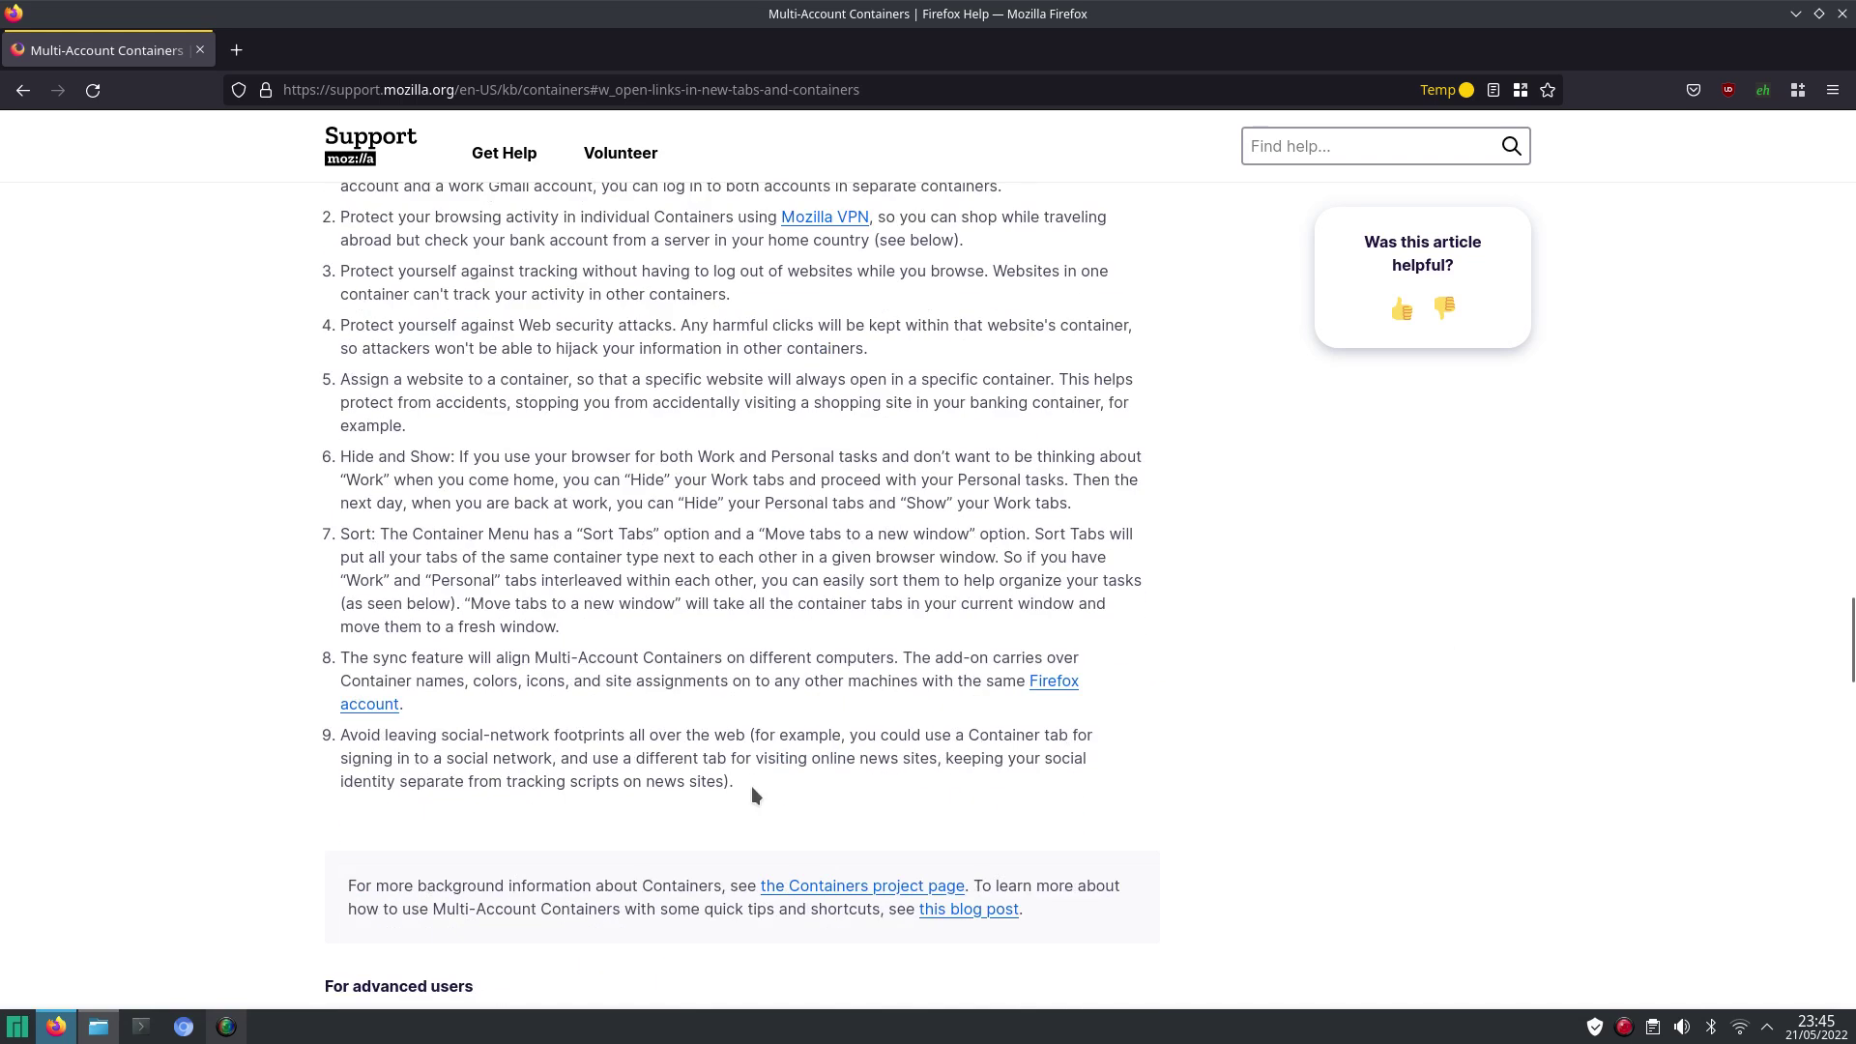
pyautogui.moveTo(753, 786); pyautogui.dragTo(342, 734)
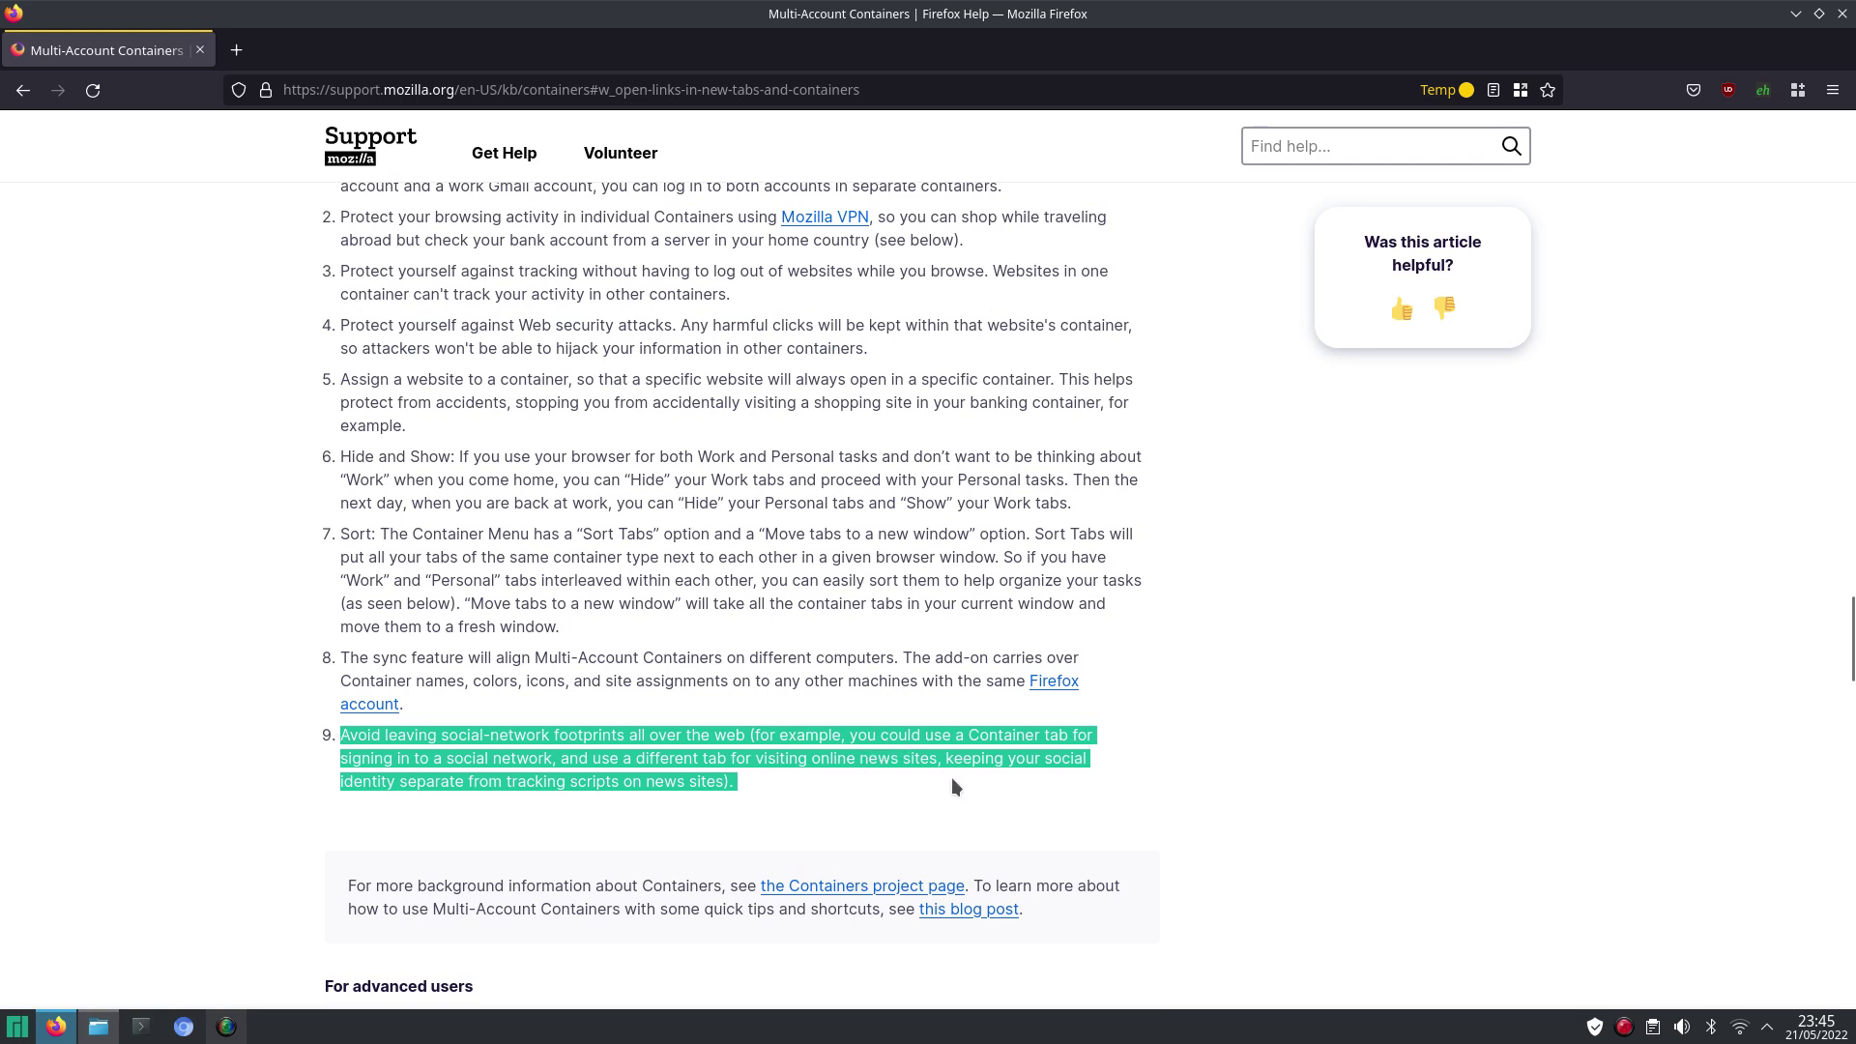
pyautogui.click(1011, 799)
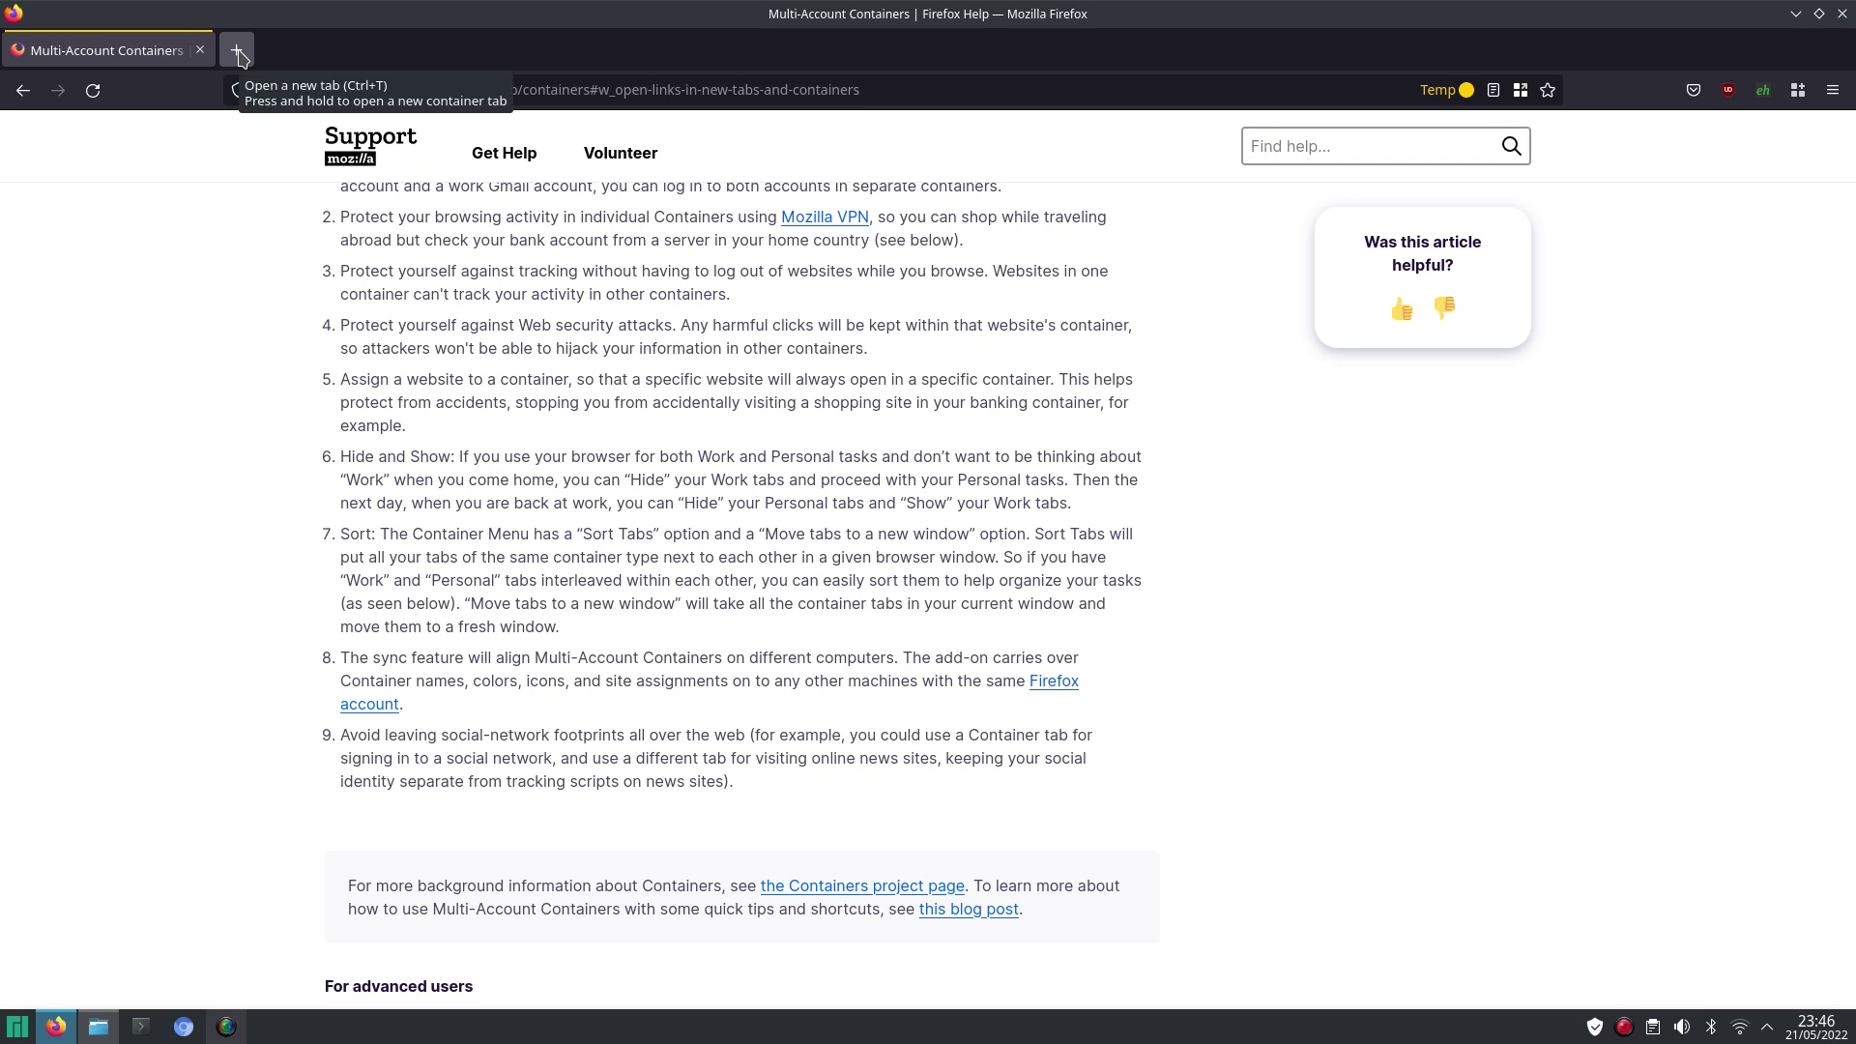
# - Open a new tab, preview the + button's container menu, then show the Multi-Account Containers panel
pyautogui.click(238, 51)
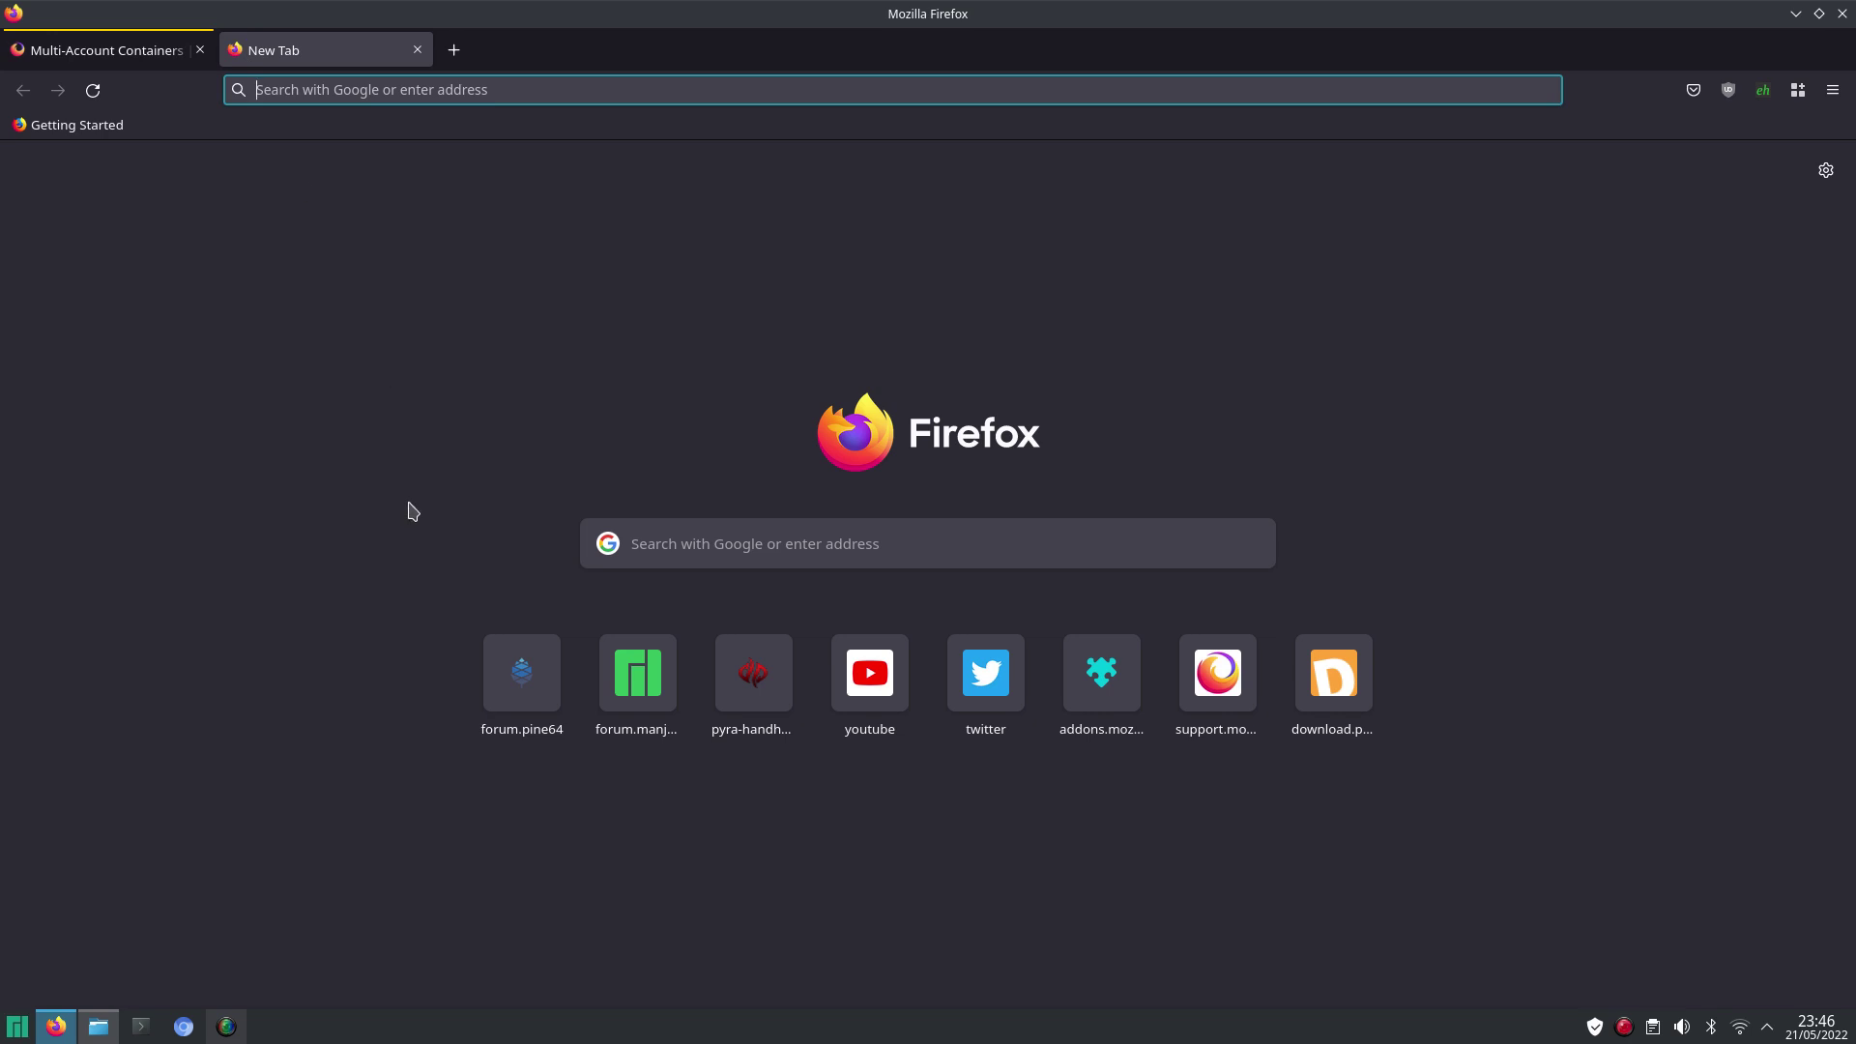
pyautogui.rightClick(469, 62)
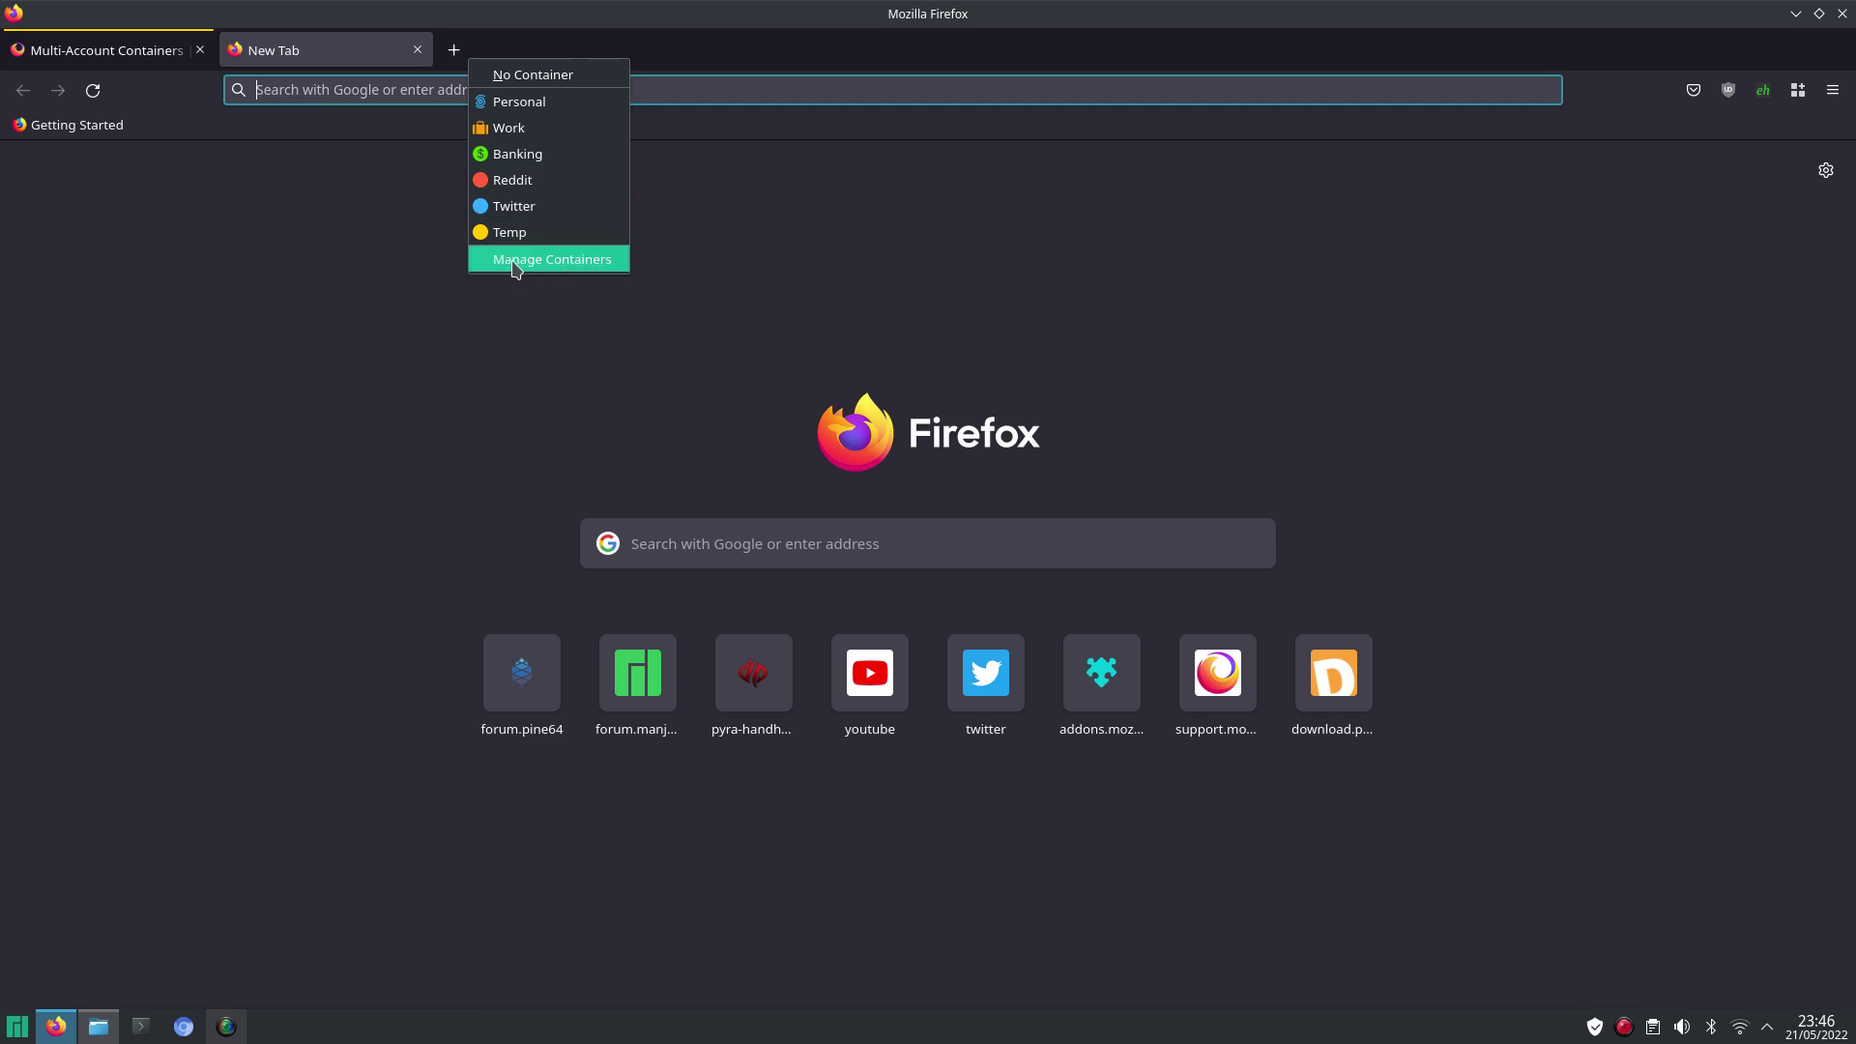
pyautogui.click(1466, 280)
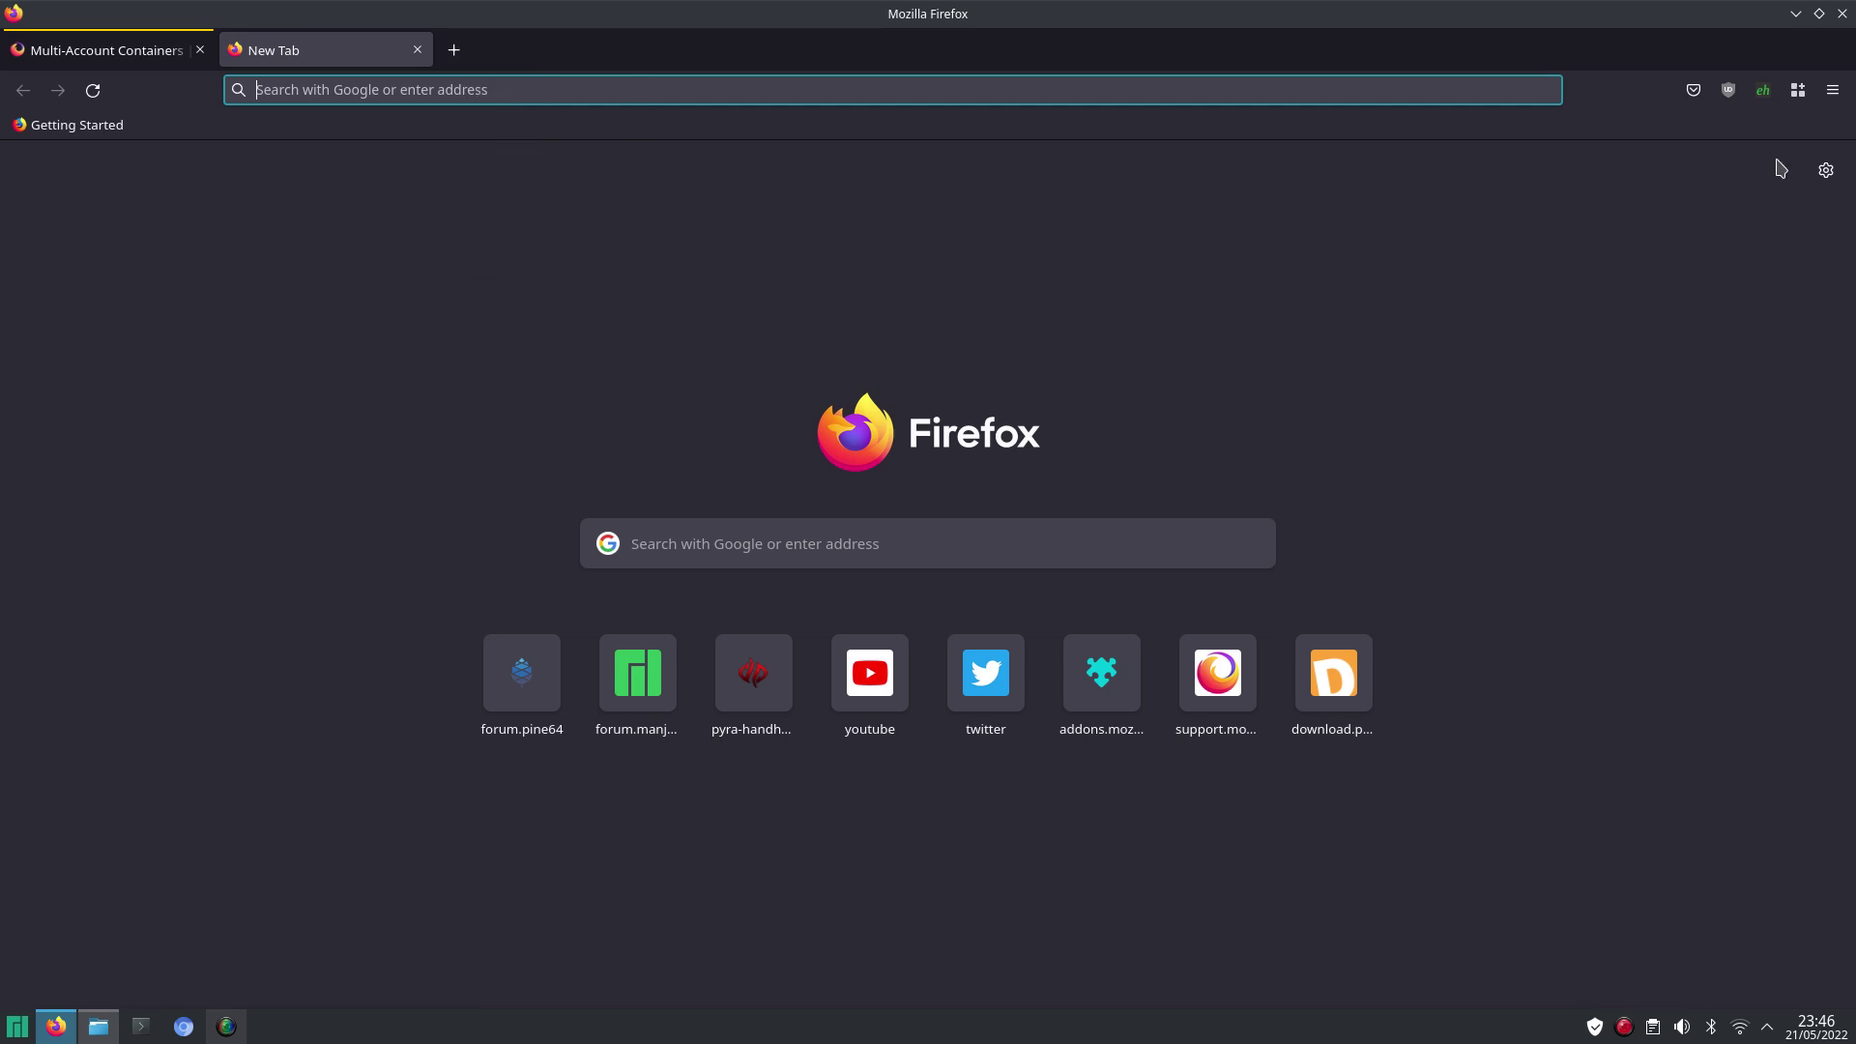
pyautogui.click(1800, 90)
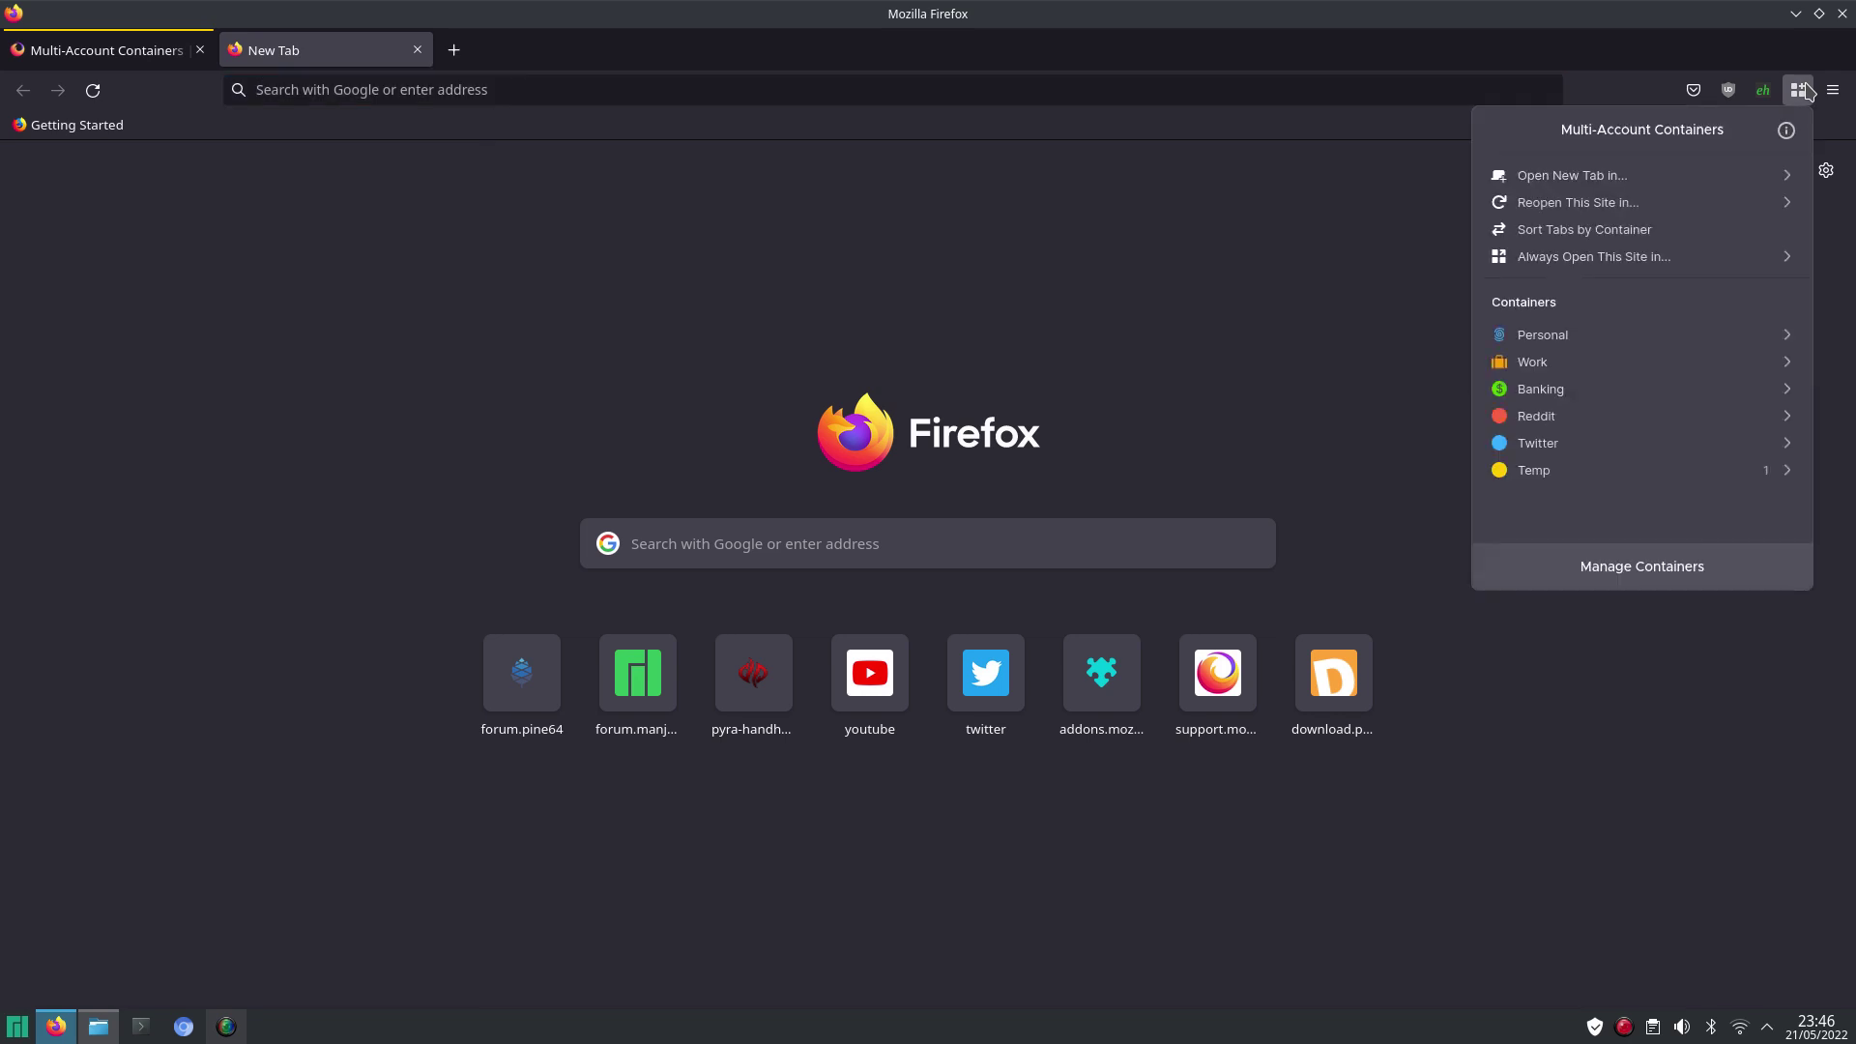
# - Open Manage Containers, start a new container, then back out without saving it
pyautogui.click(1660, 571)
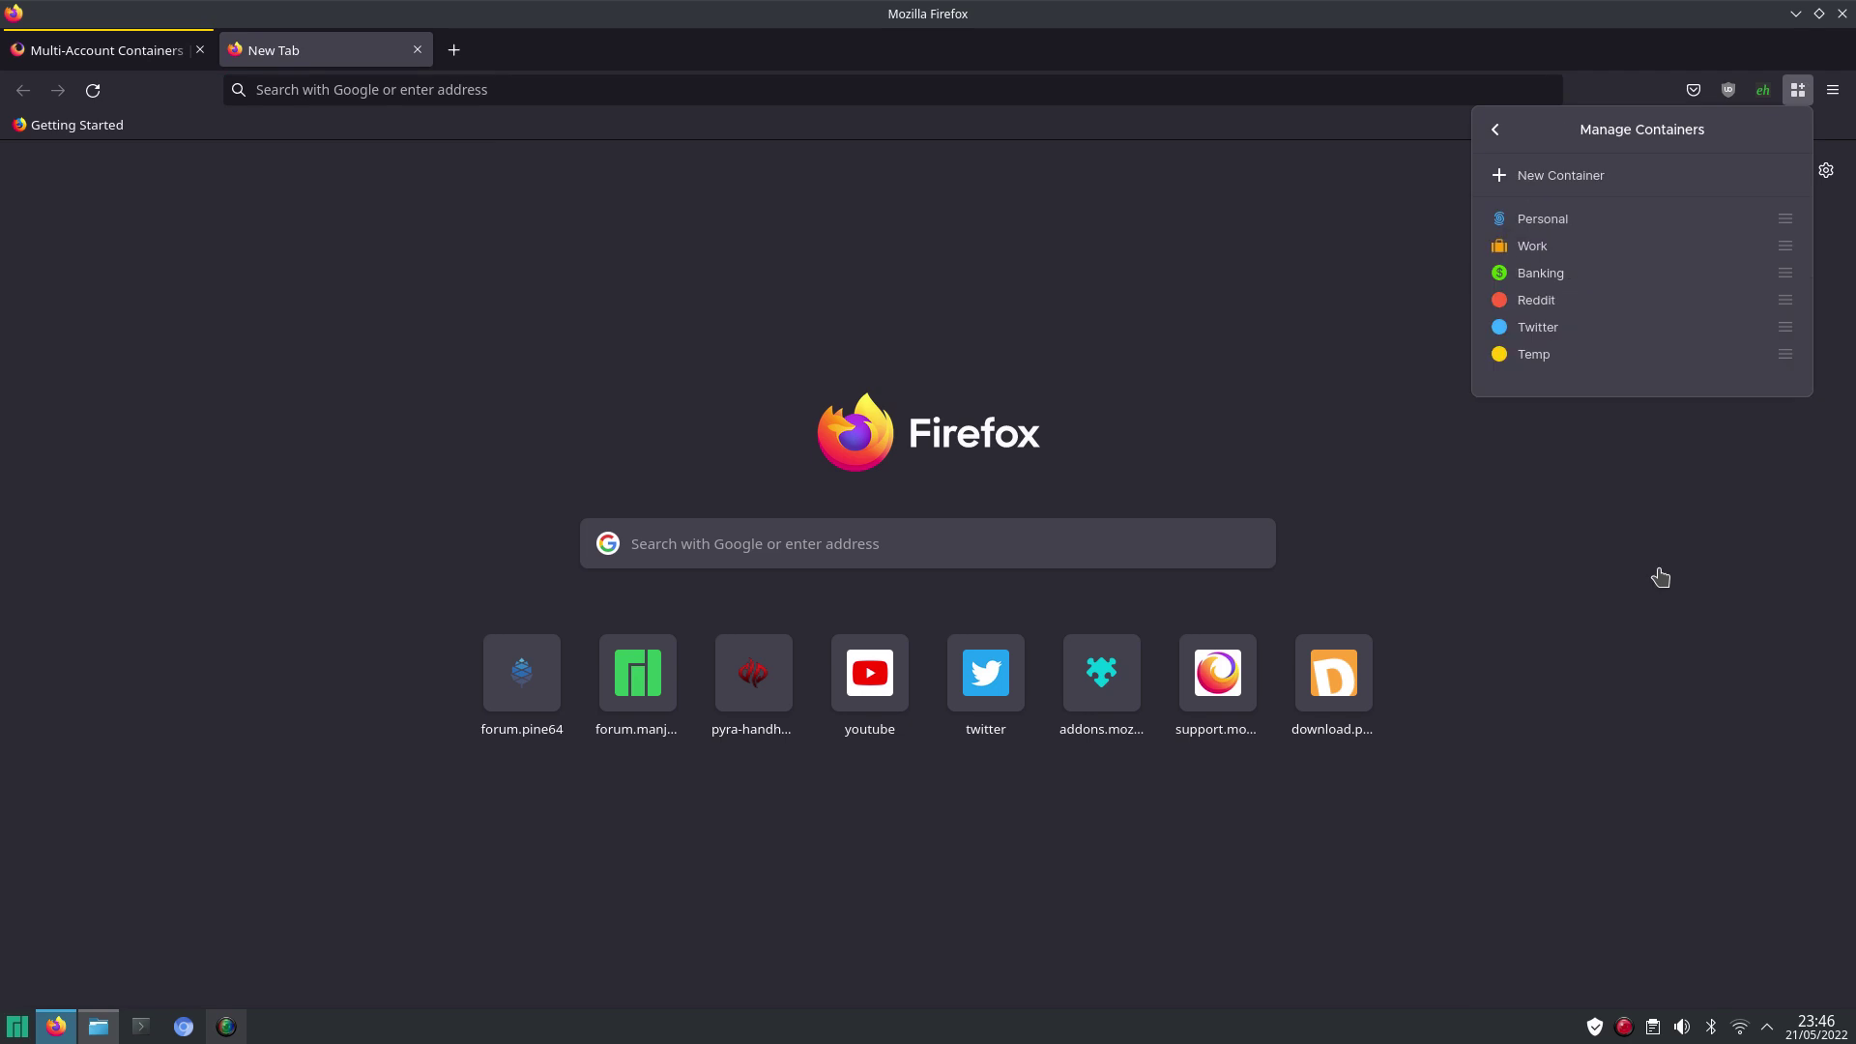
pyautogui.click(1543, 184)
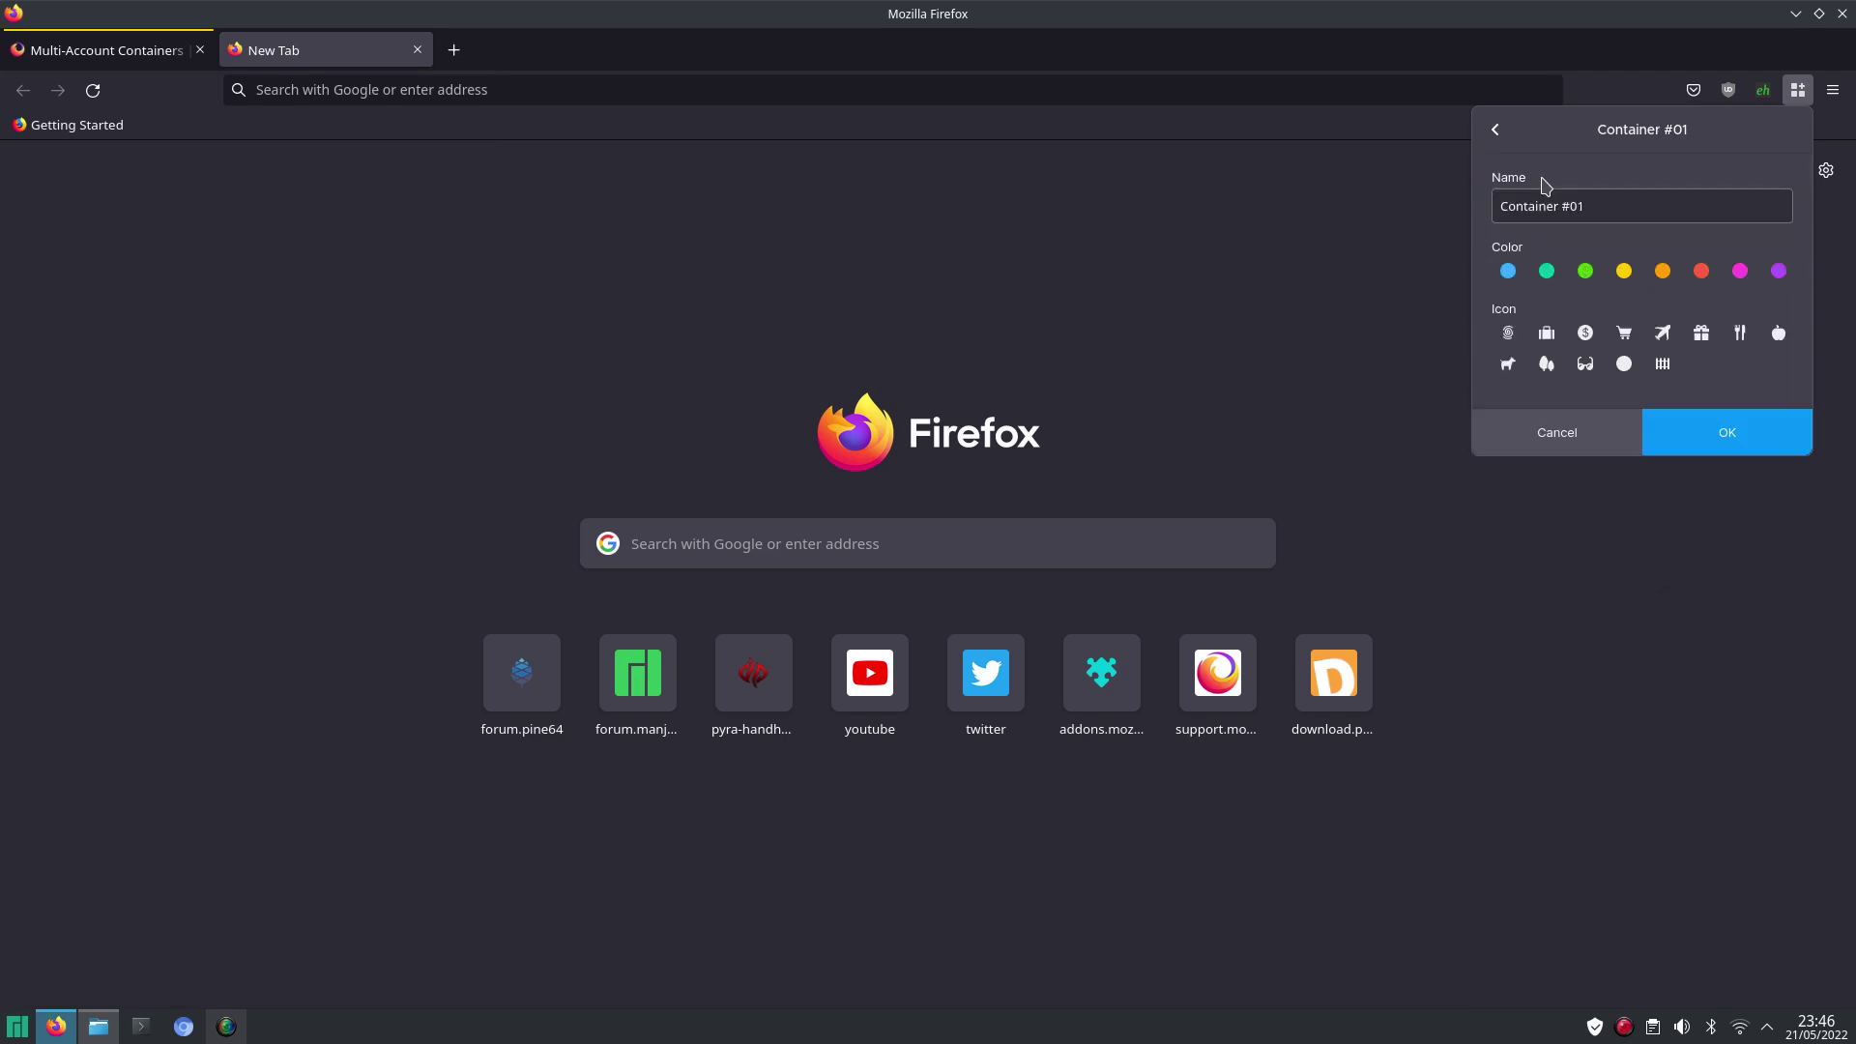
pyautogui.click(1609, 205)
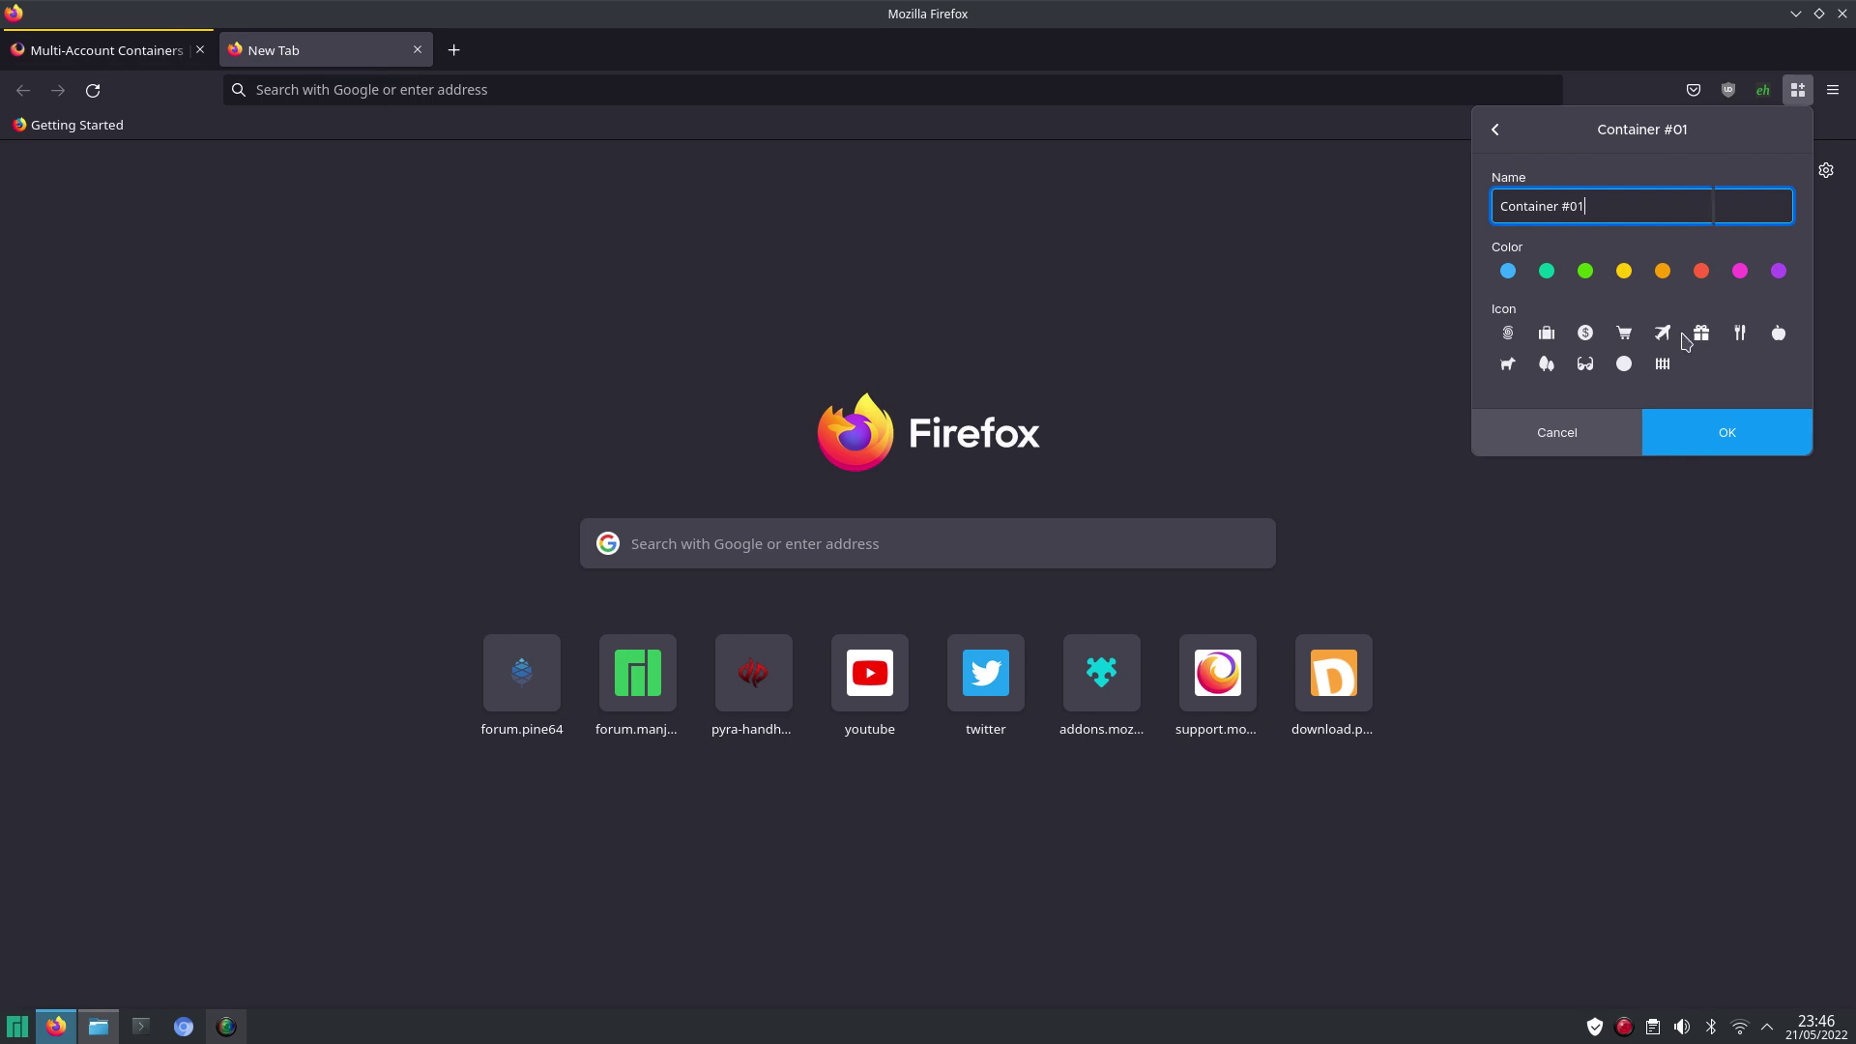
pyautogui.click(1493, 129)
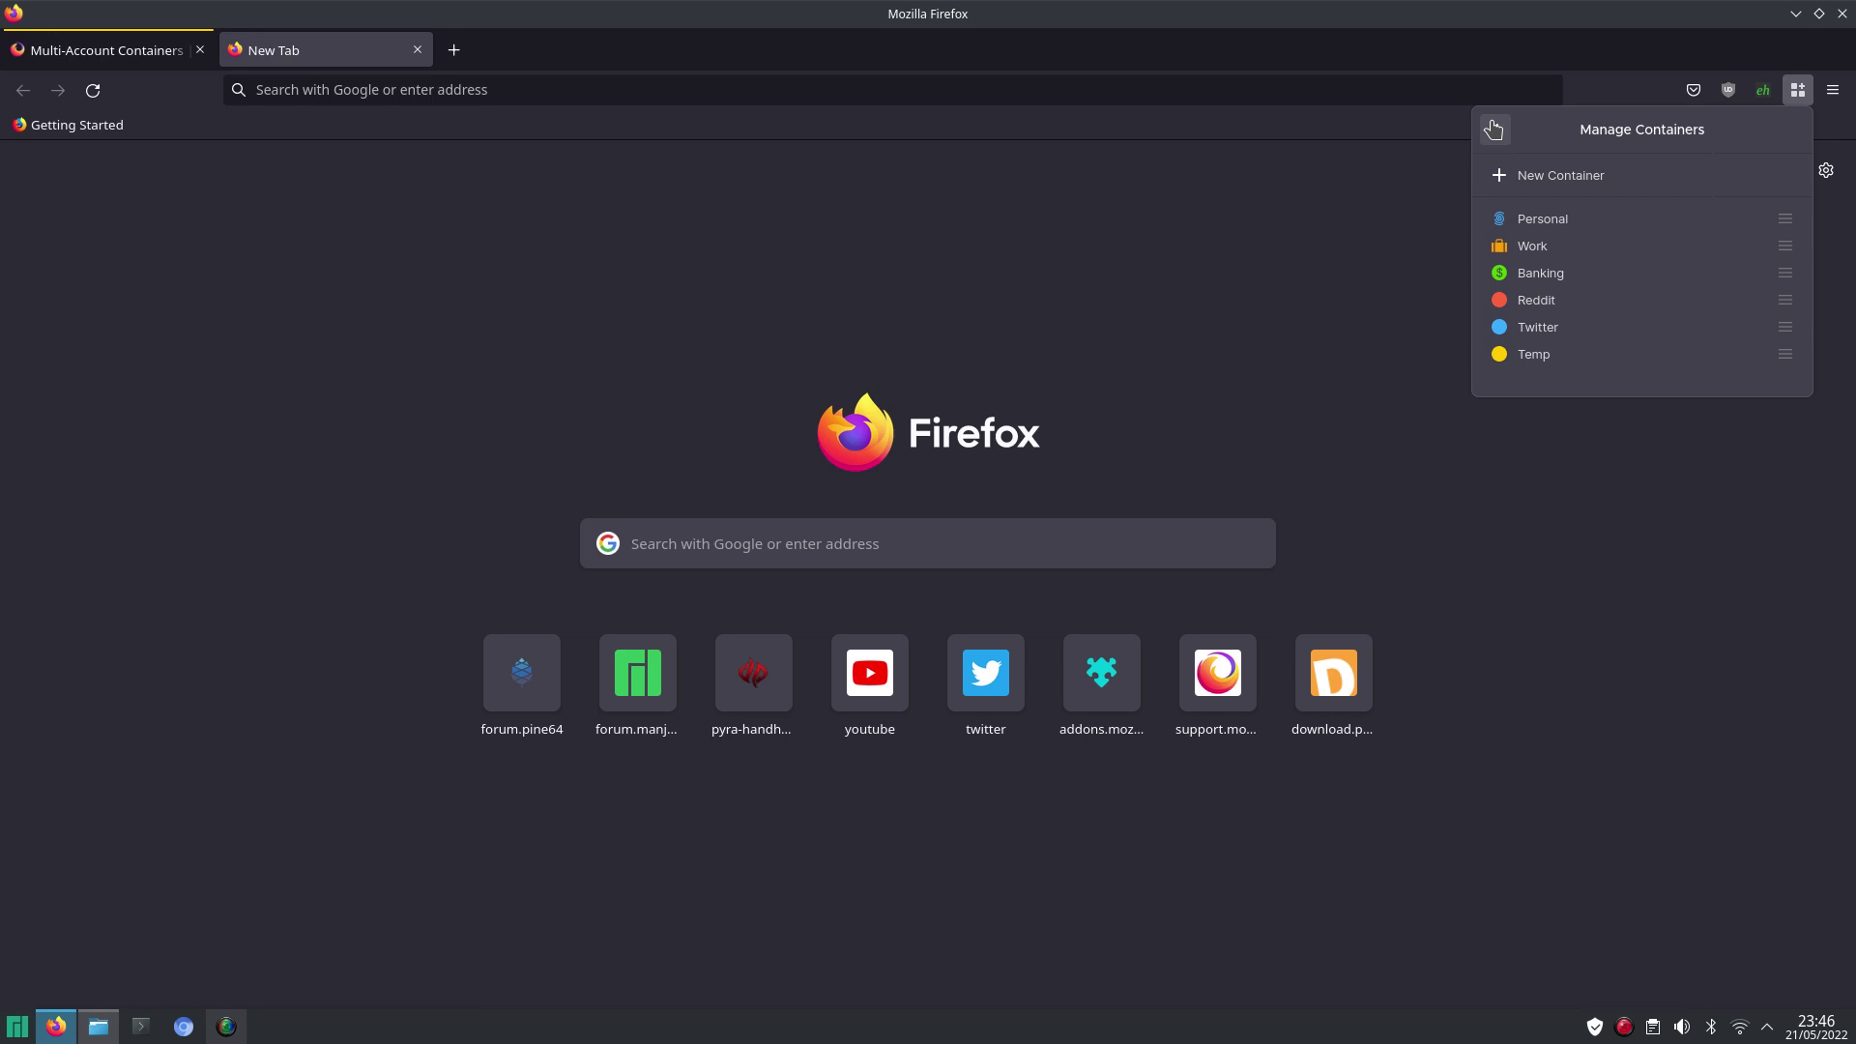
# - Leave the containers panel, recheck the + container menu, and open then close an extra new tab
pyautogui.click(1494, 130)
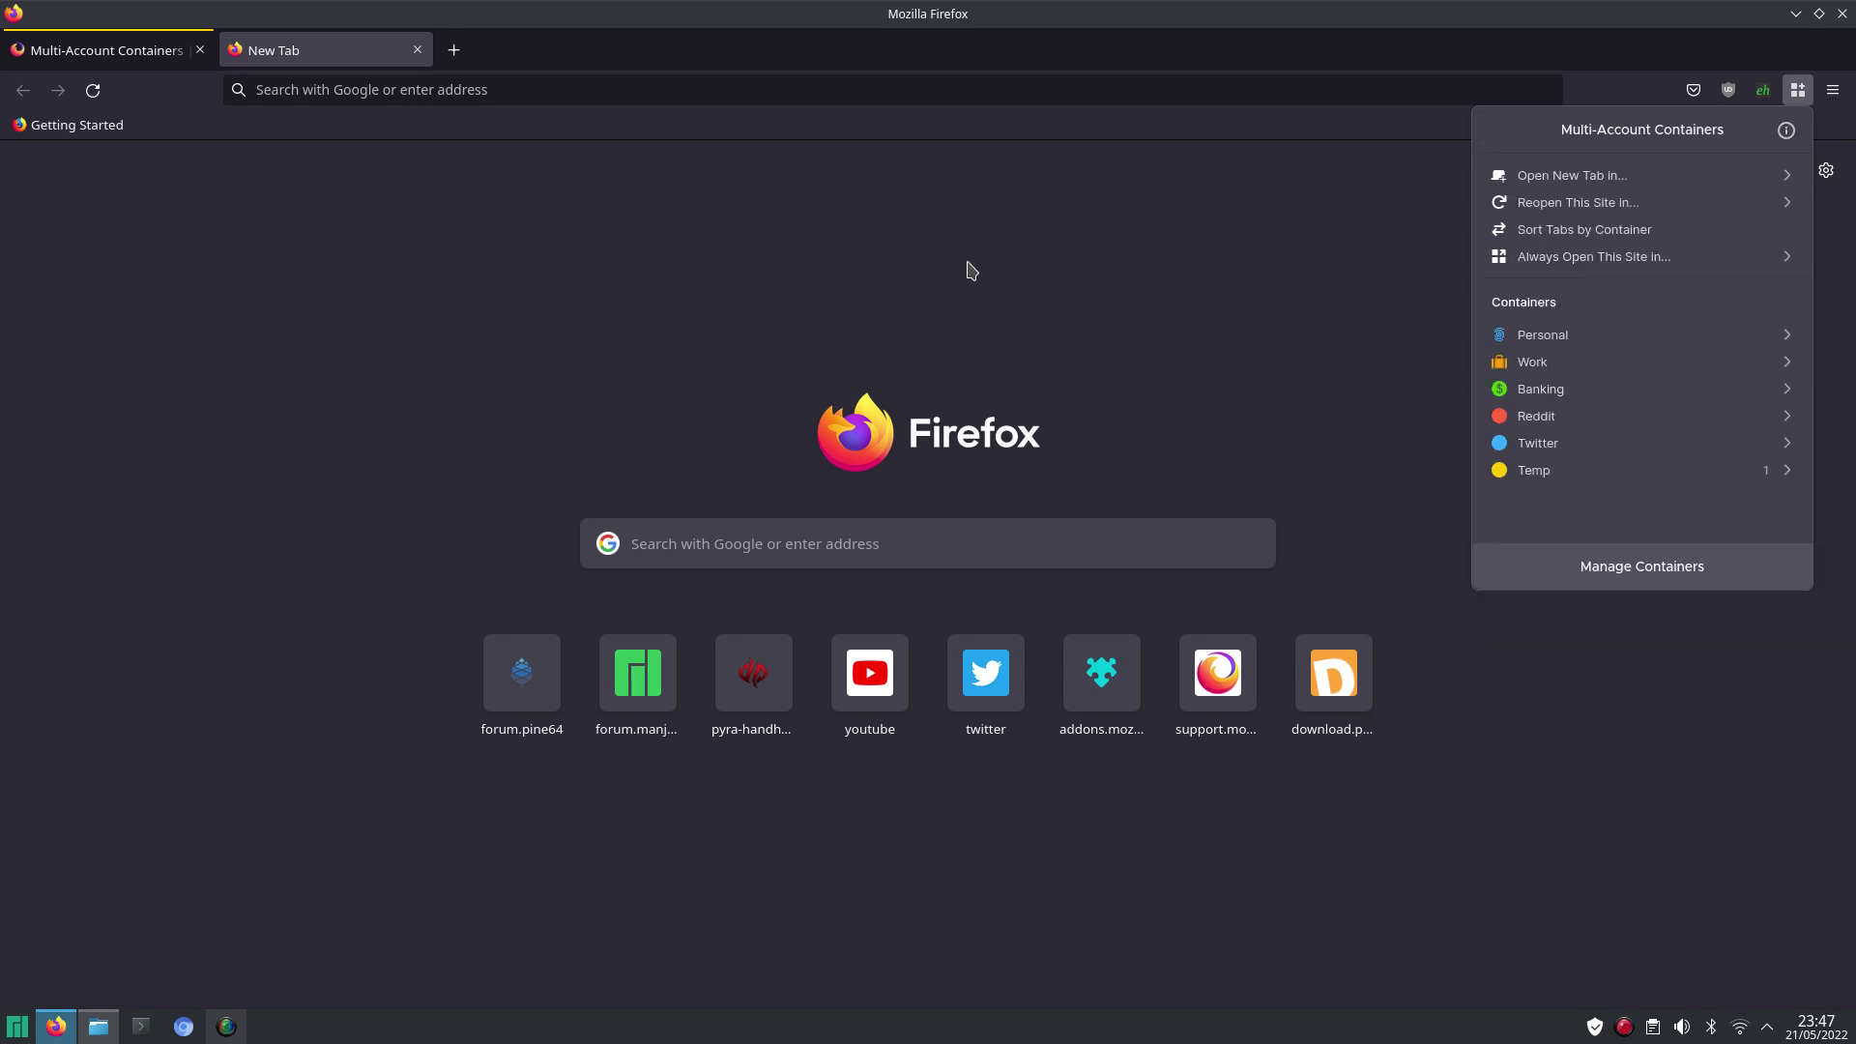
pyautogui.rightClick(463, 58)
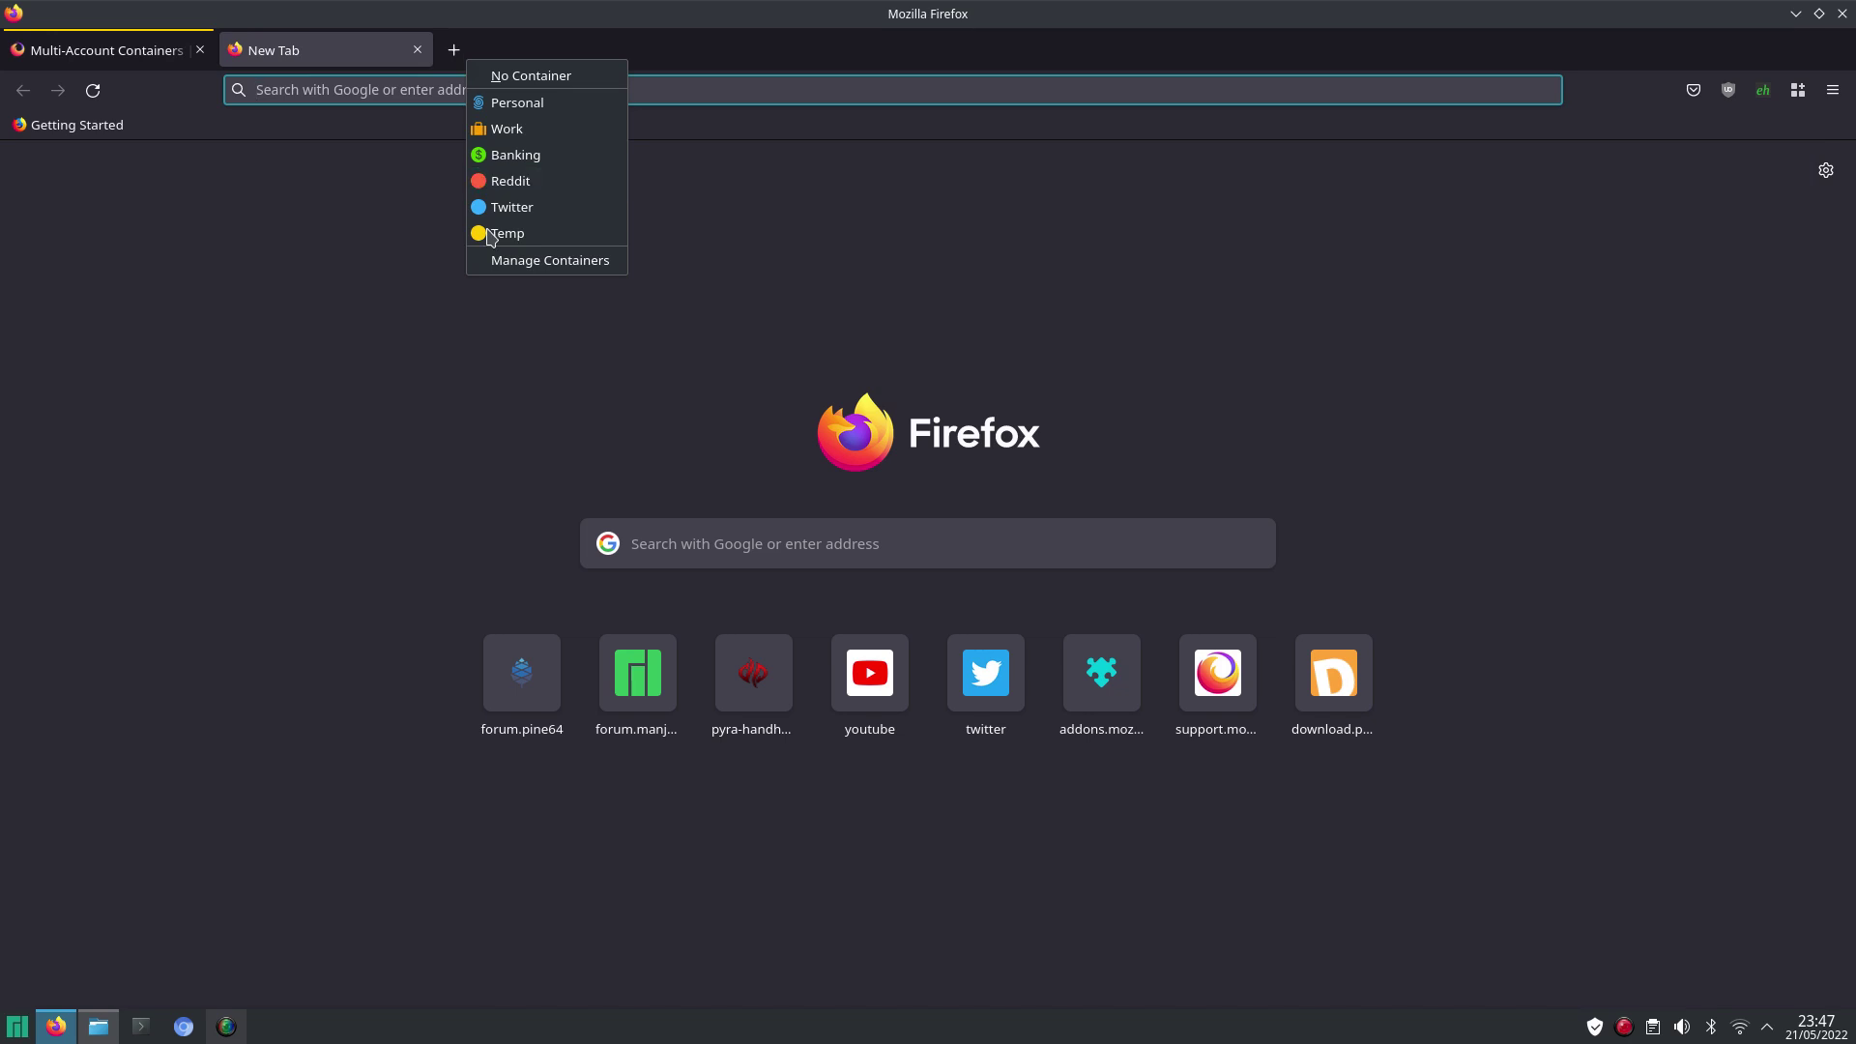
pyautogui.click(1002, 276)
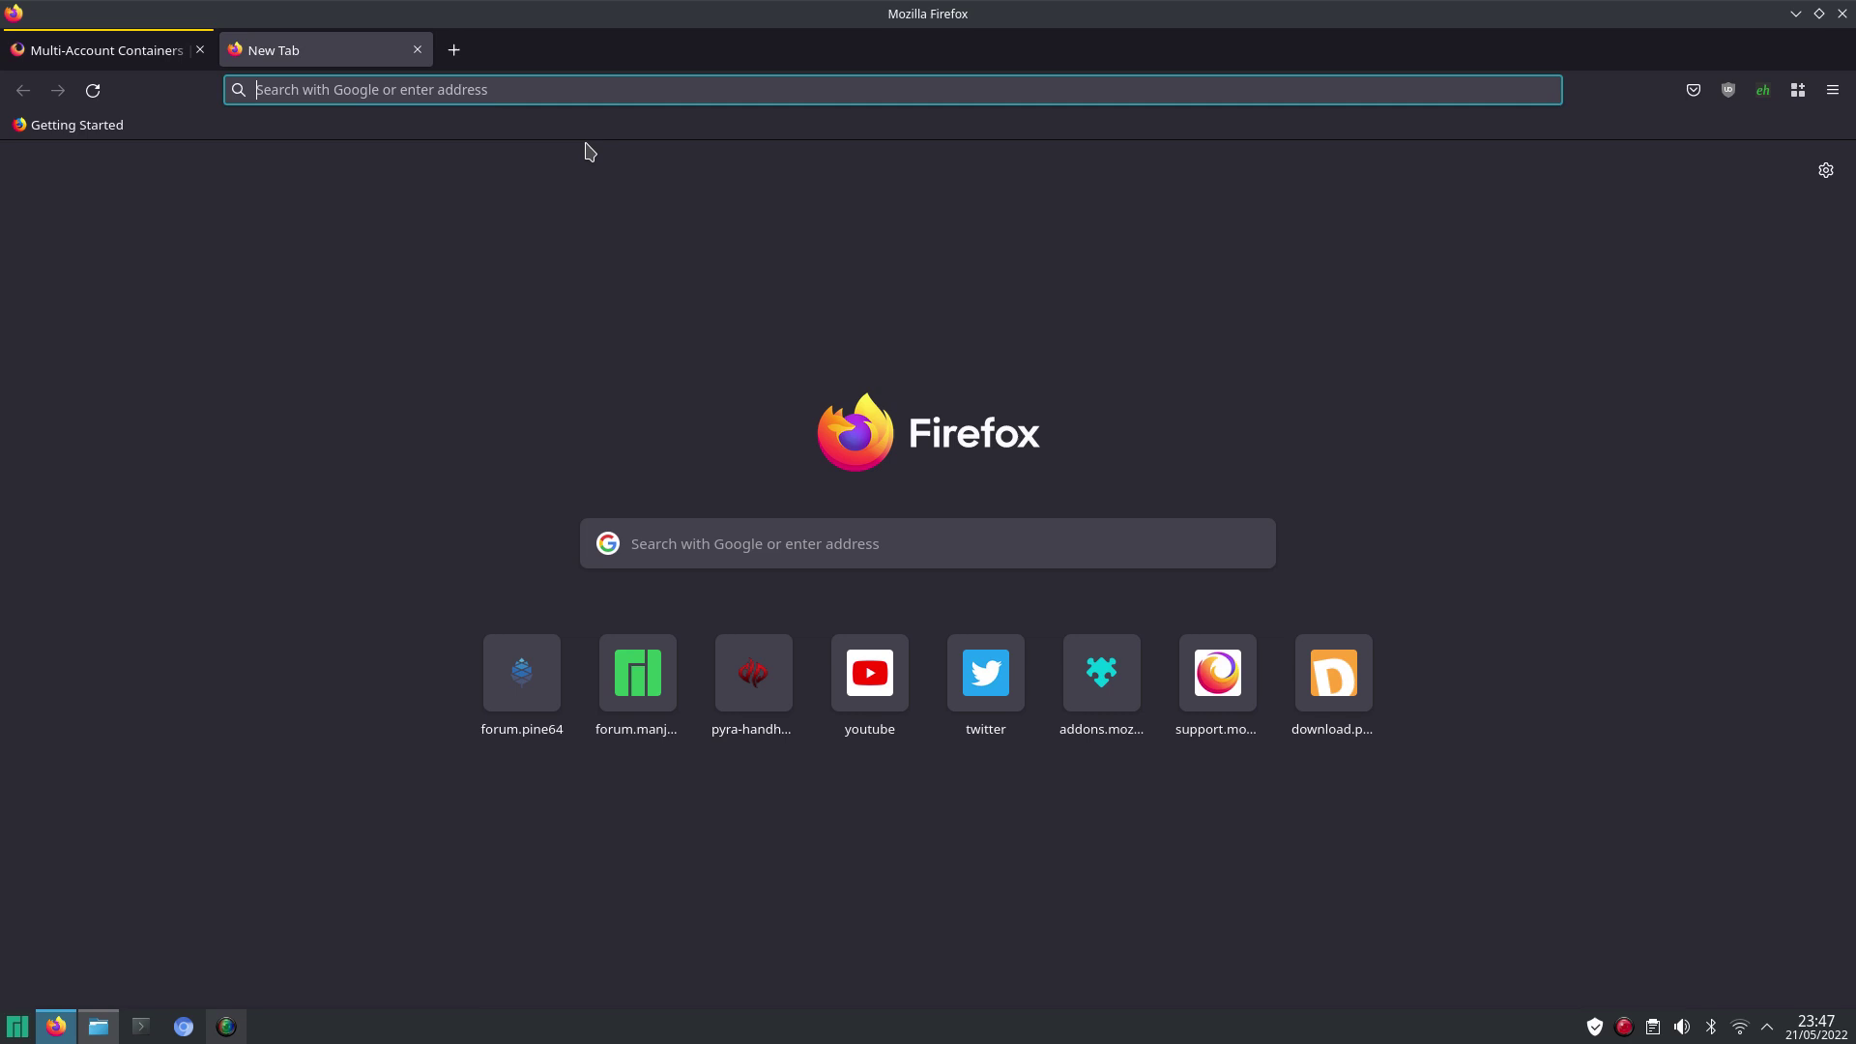
pyautogui.click(454, 52)
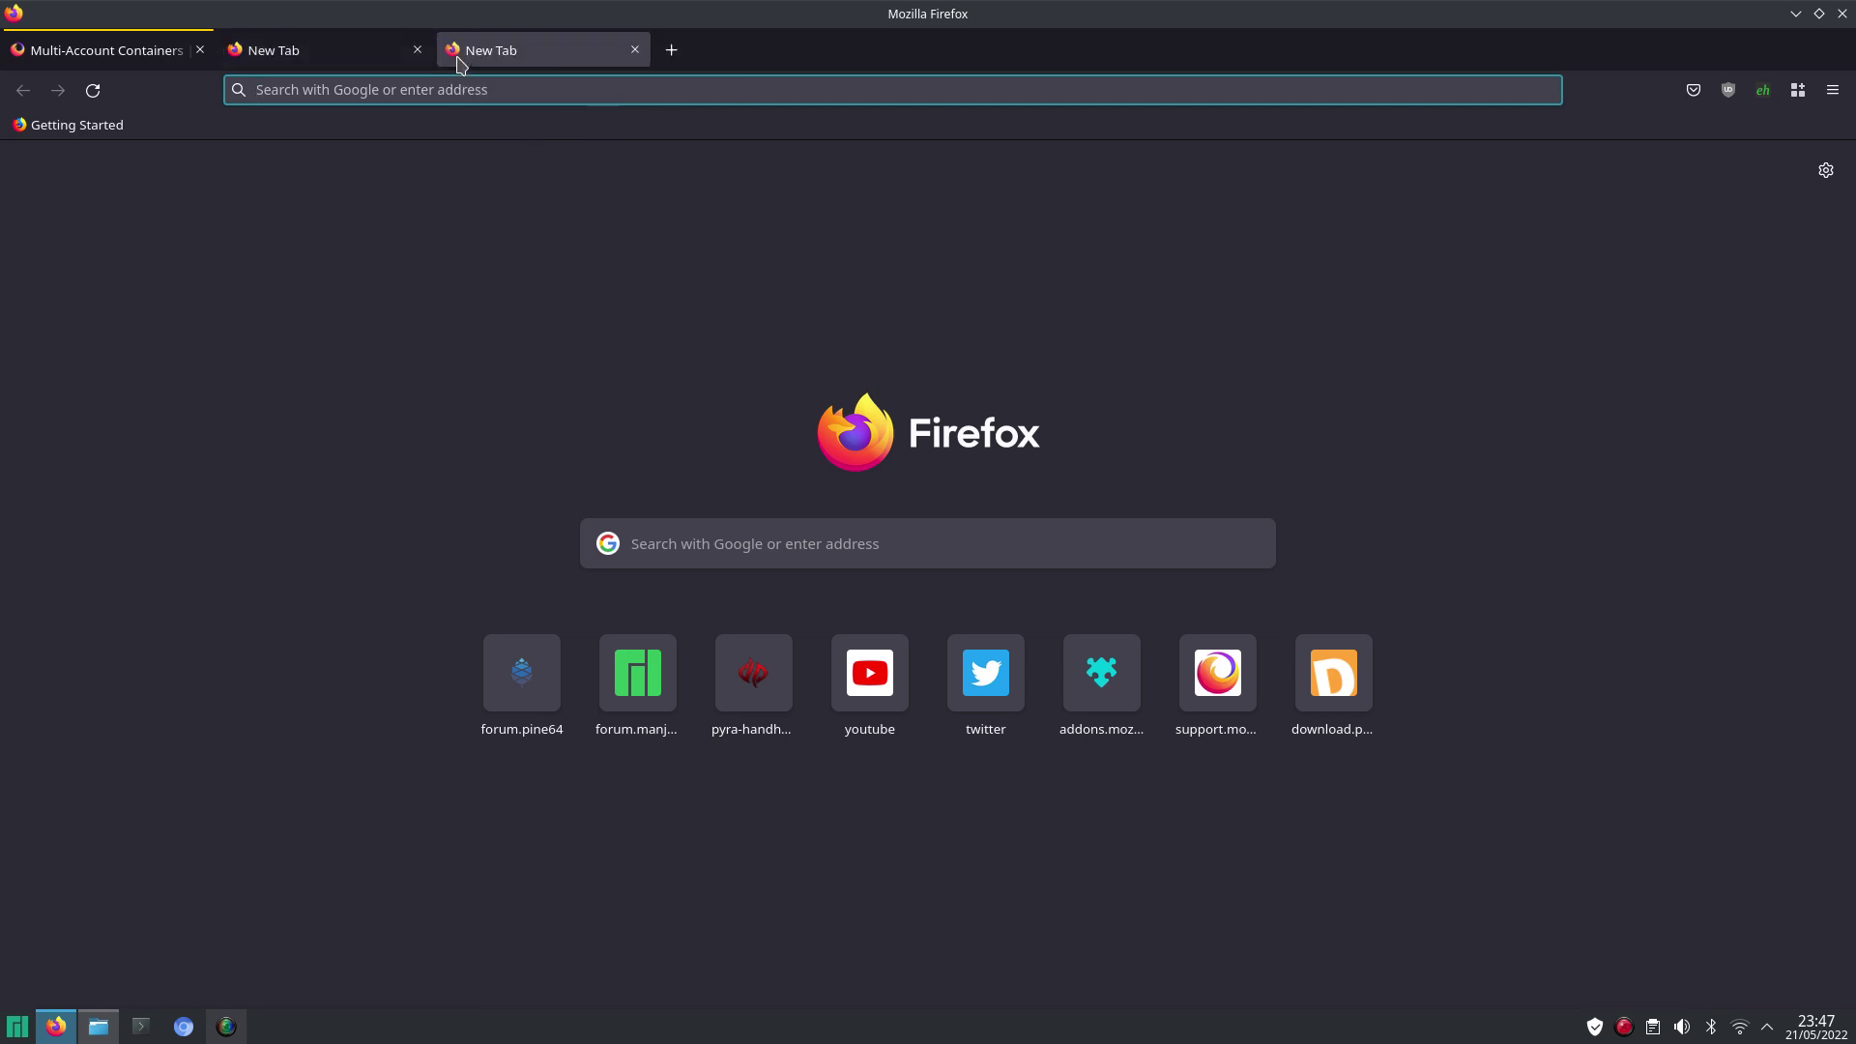
pyautogui.click(635, 50)
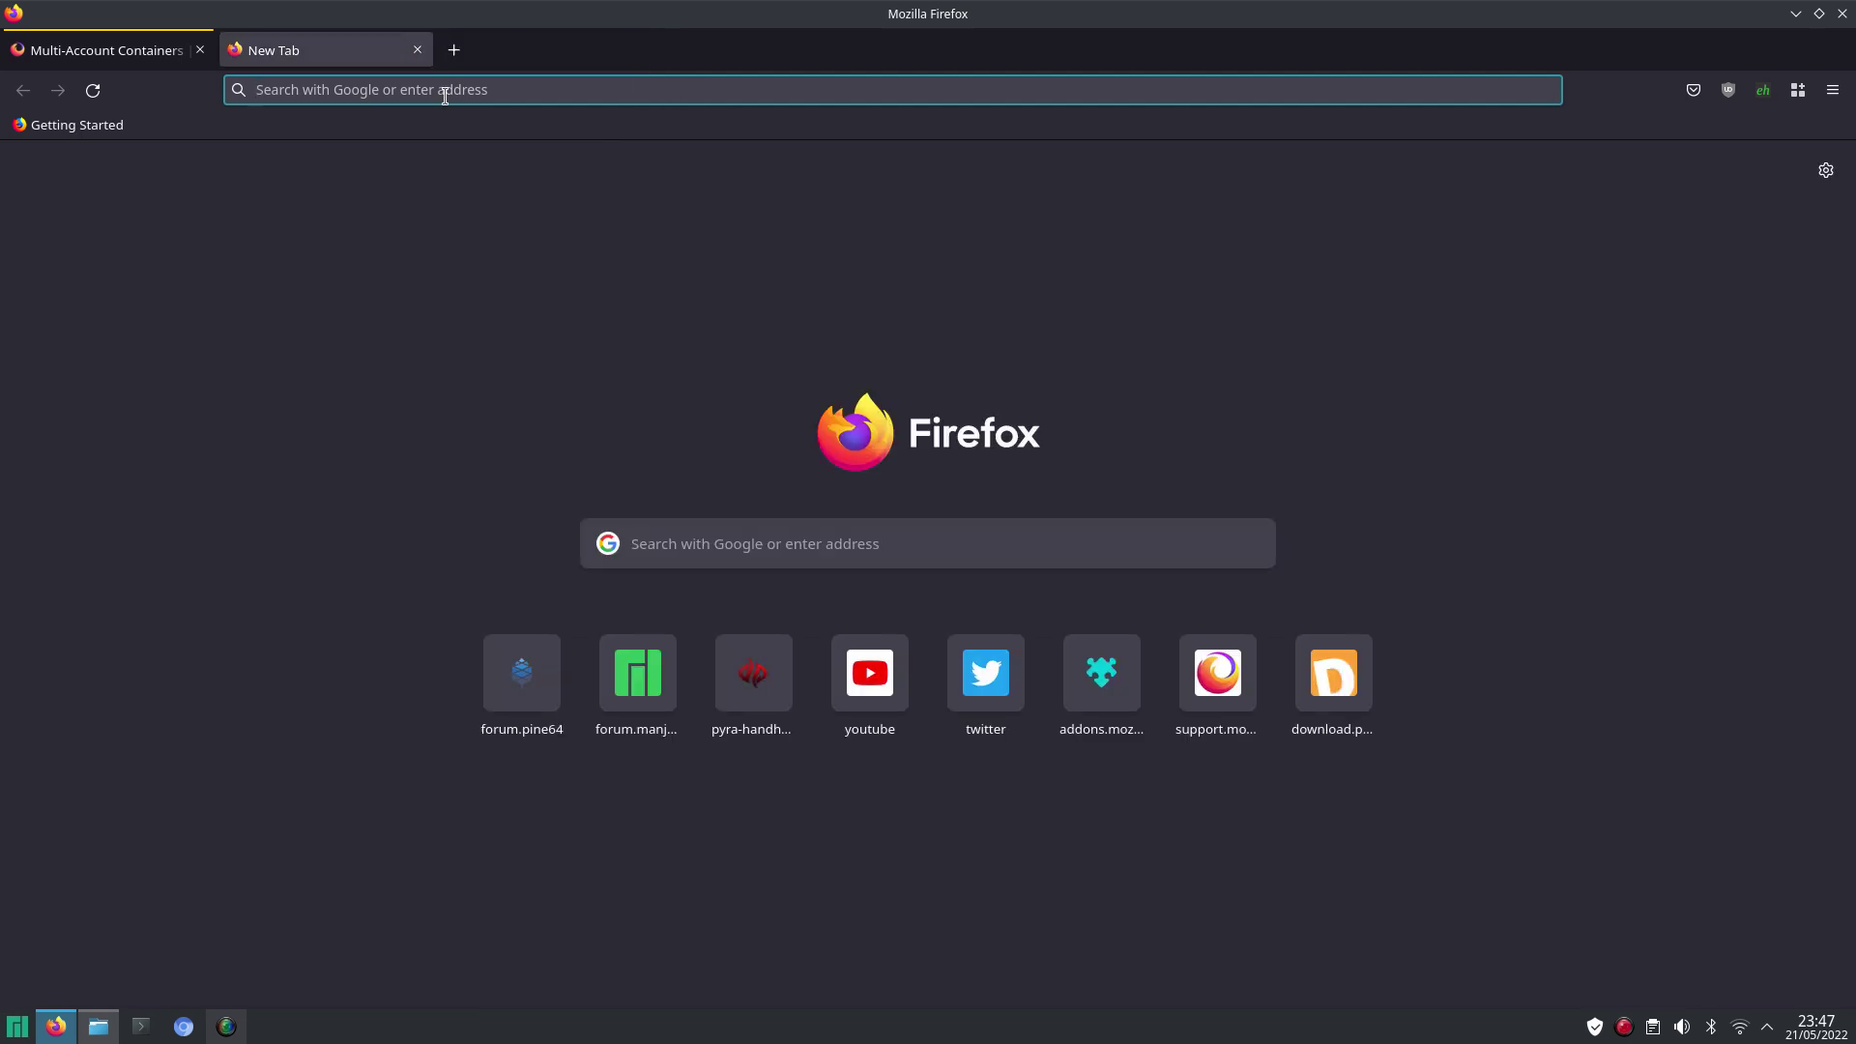
# - In the help article's 'For advanced users' section, select privacy.userContext.newTabContainerOnLeftClick.enabled
pyautogui.click(140, 56)
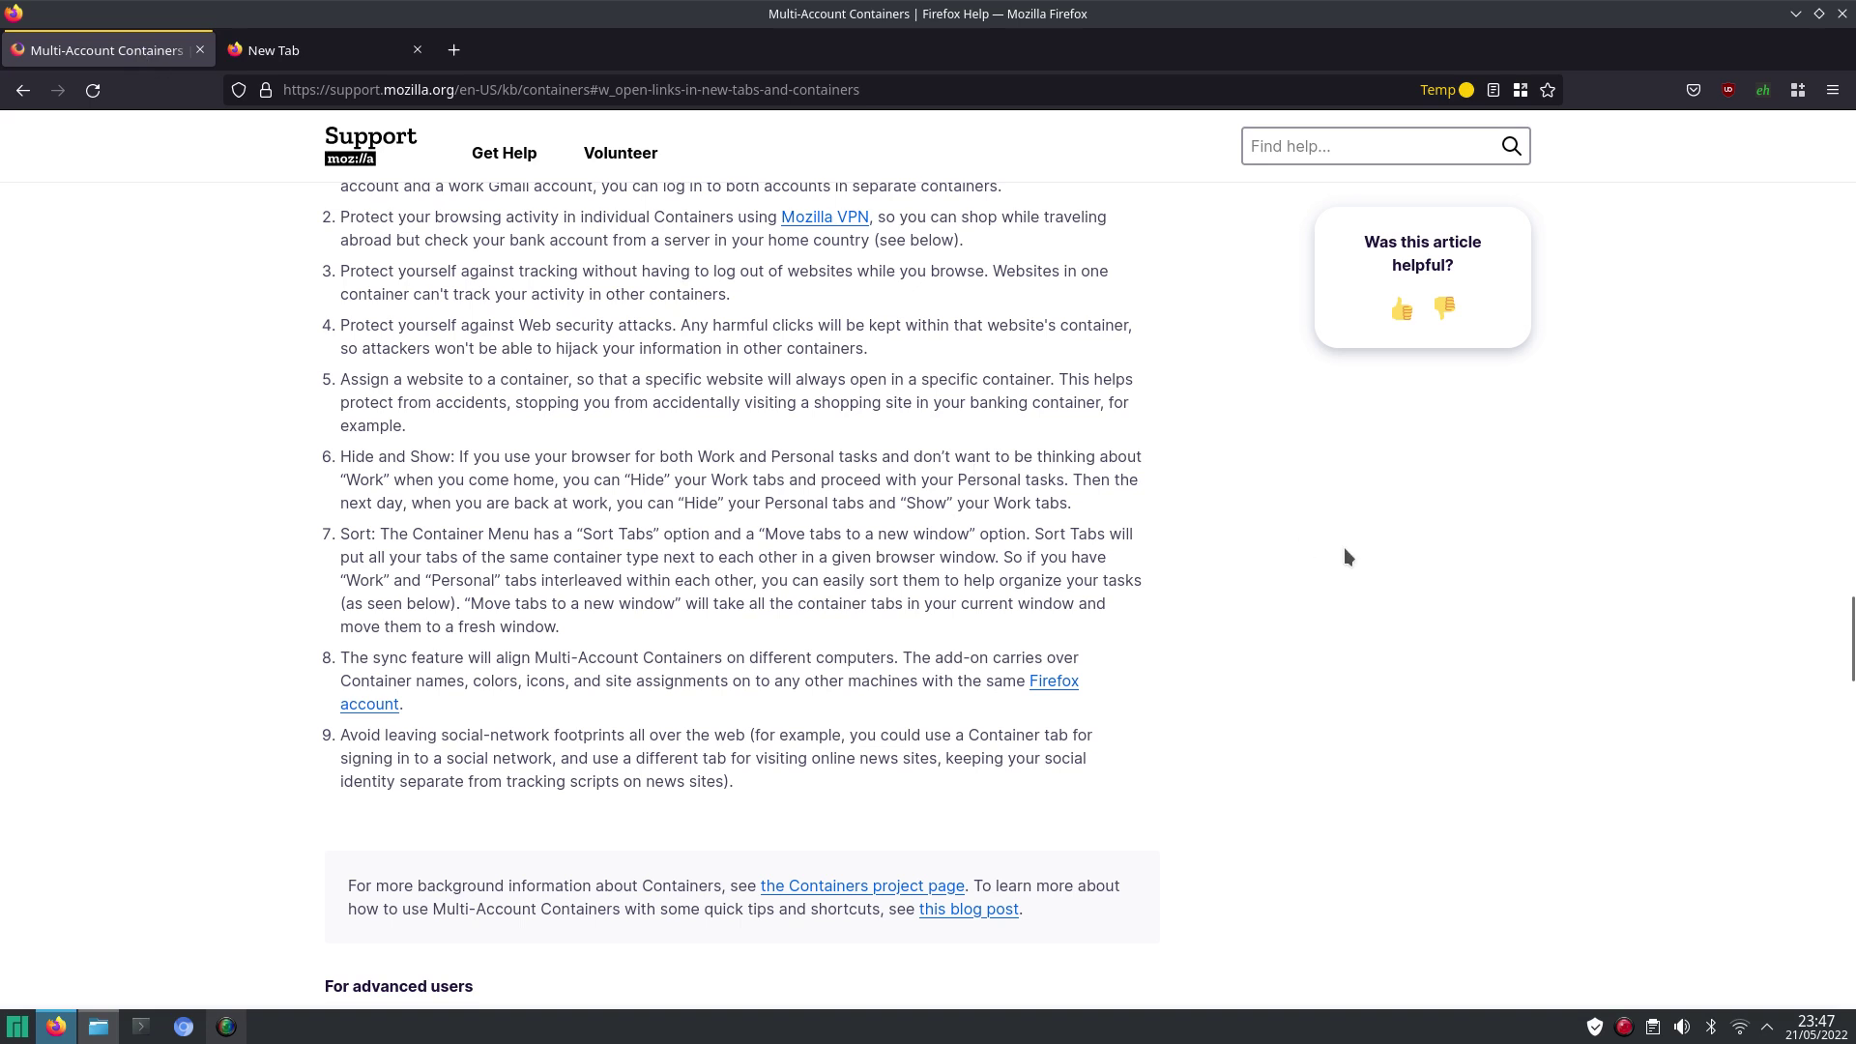
pyautogui.scroll(-5, 1538, 563)
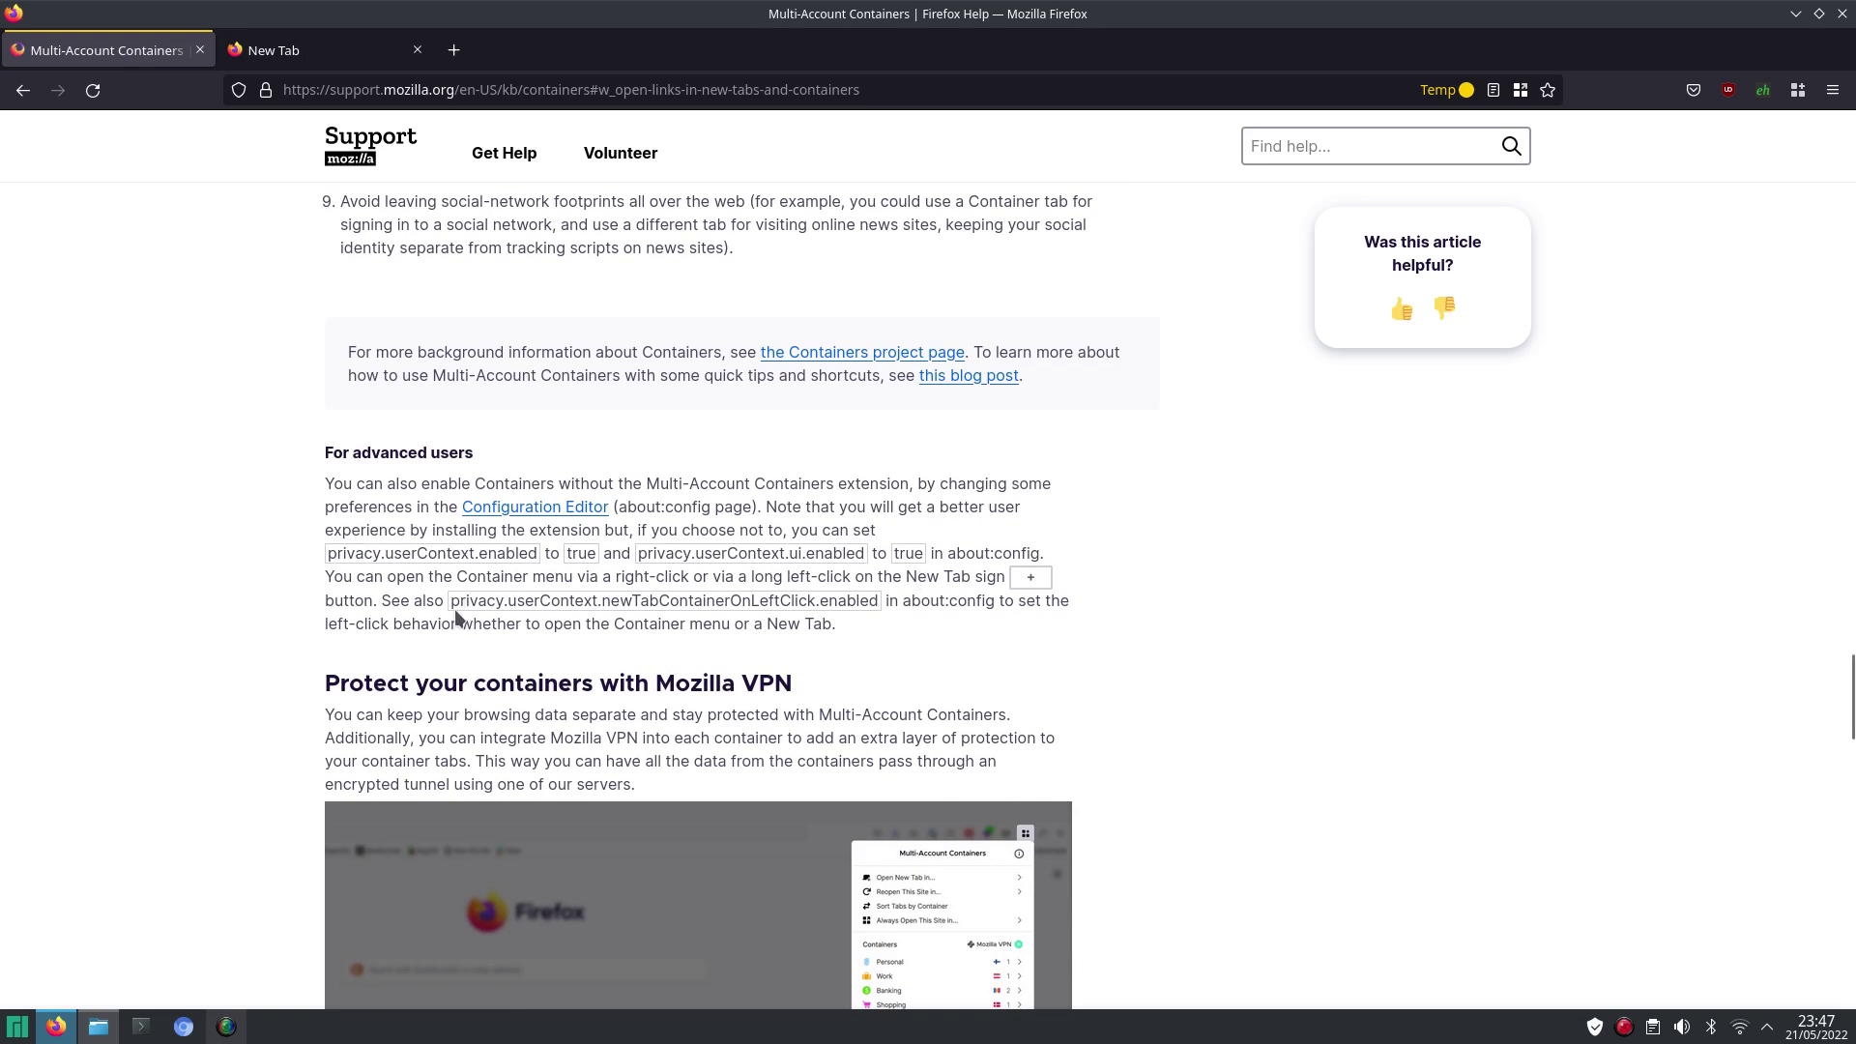
pyautogui.moveTo(454, 607); pyautogui.dragTo(868, 599)
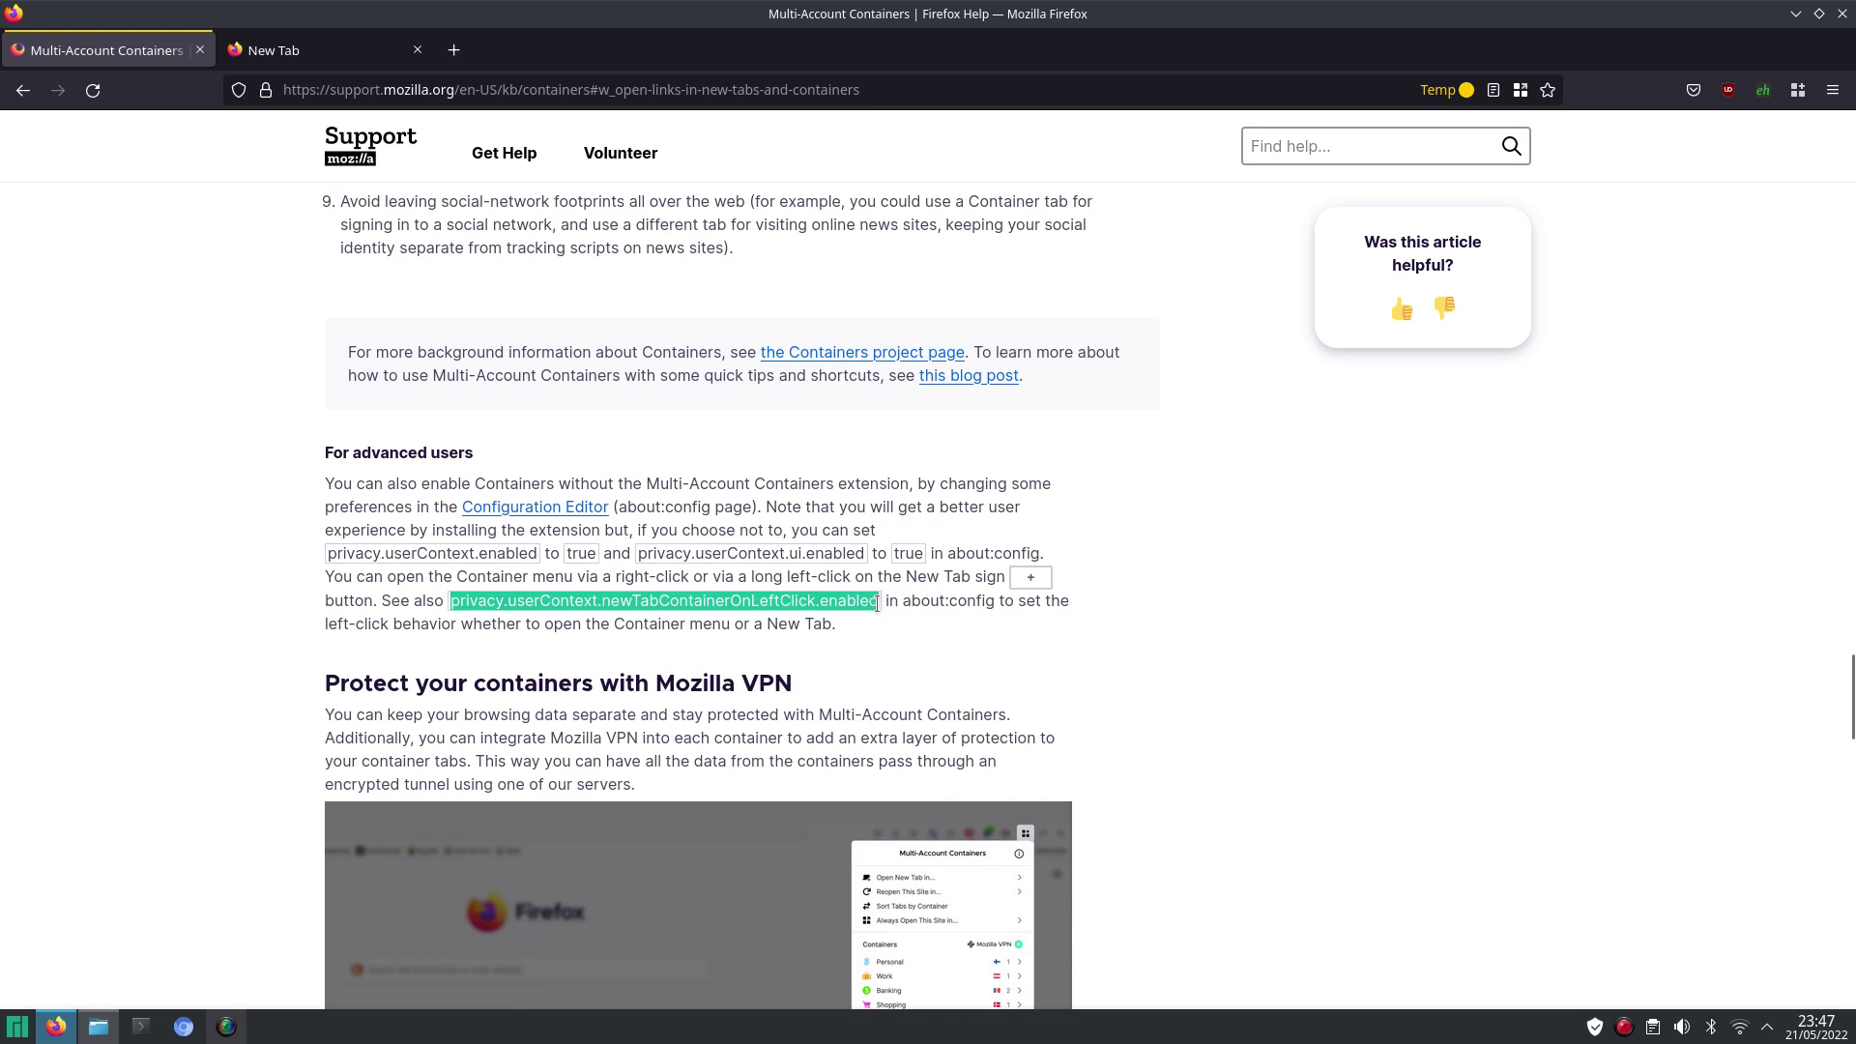
pyautogui.moveTo(877, 603); pyautogui.dragTo(881, 601)
pyautogui.hotkey('ctrl', 'c')
# - Set privacy.userContext.newTabContainerOnLeftClick.enabled to true in about:config, then close that tab
pyautogui.click(352, 44)
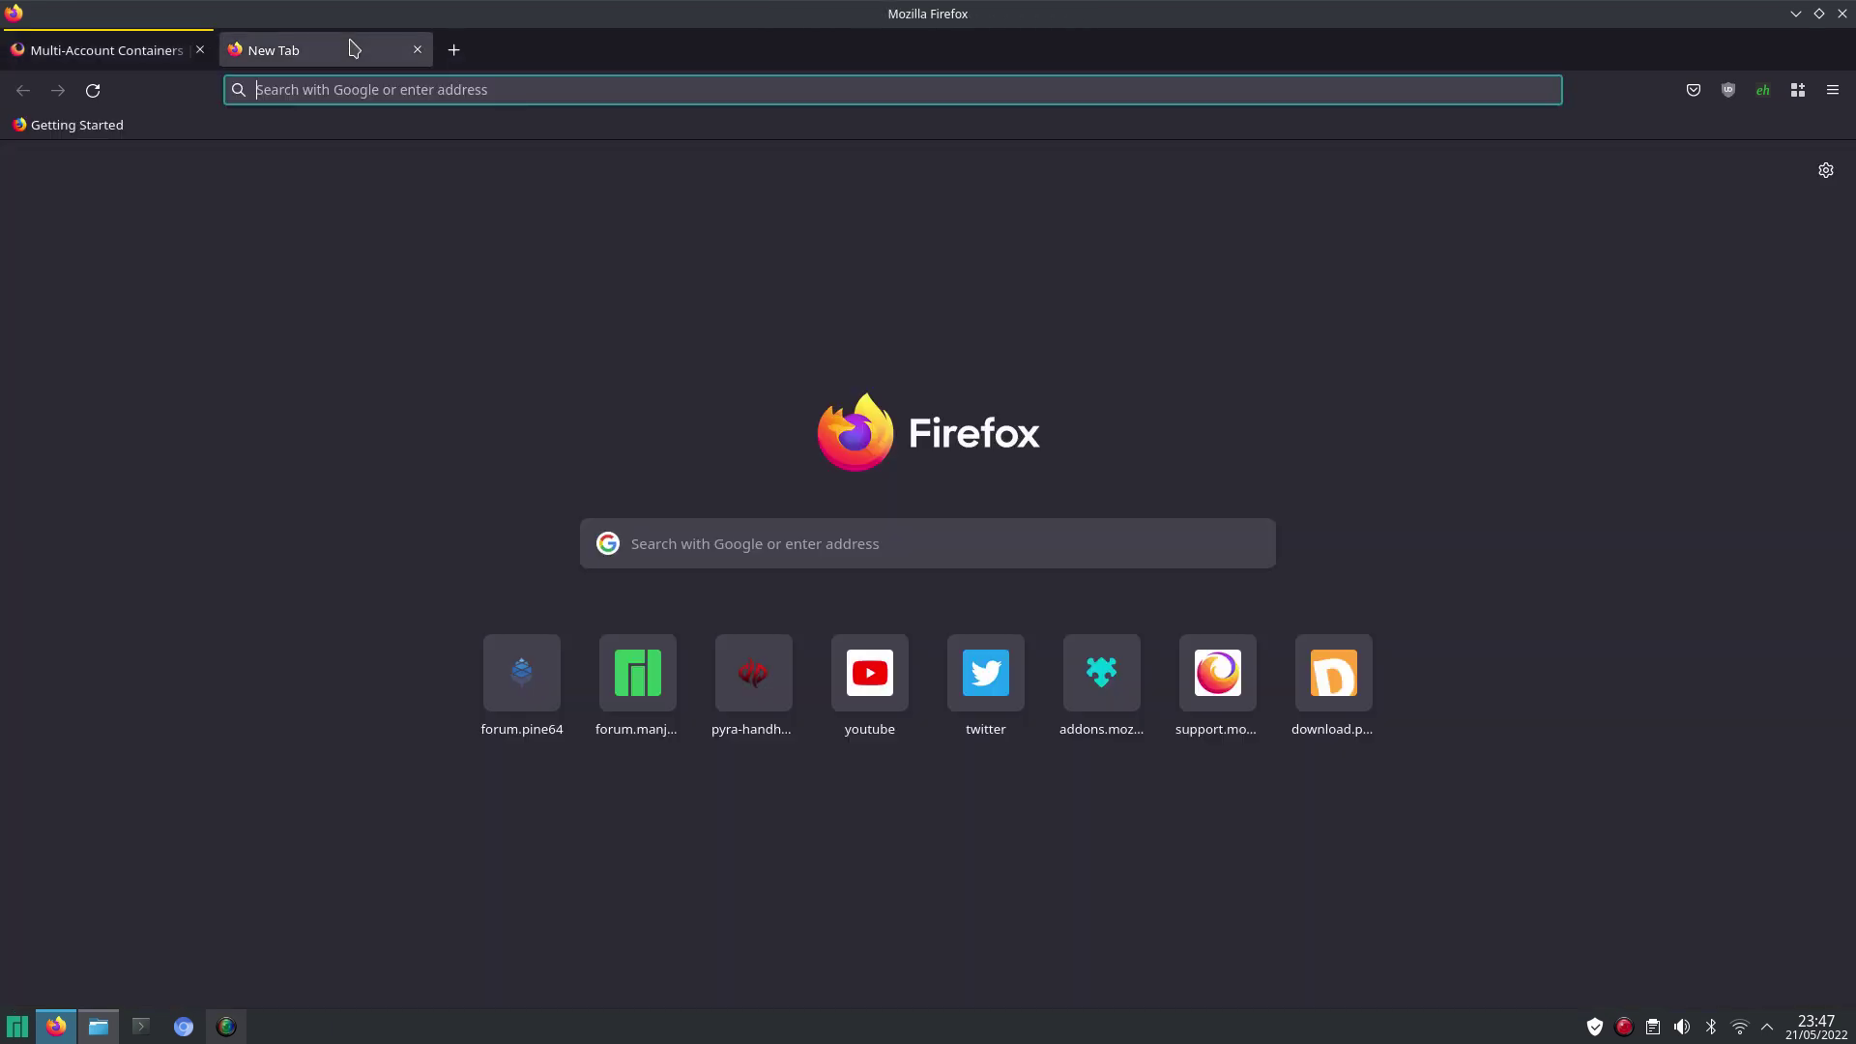
pyautogui.write('about:c')
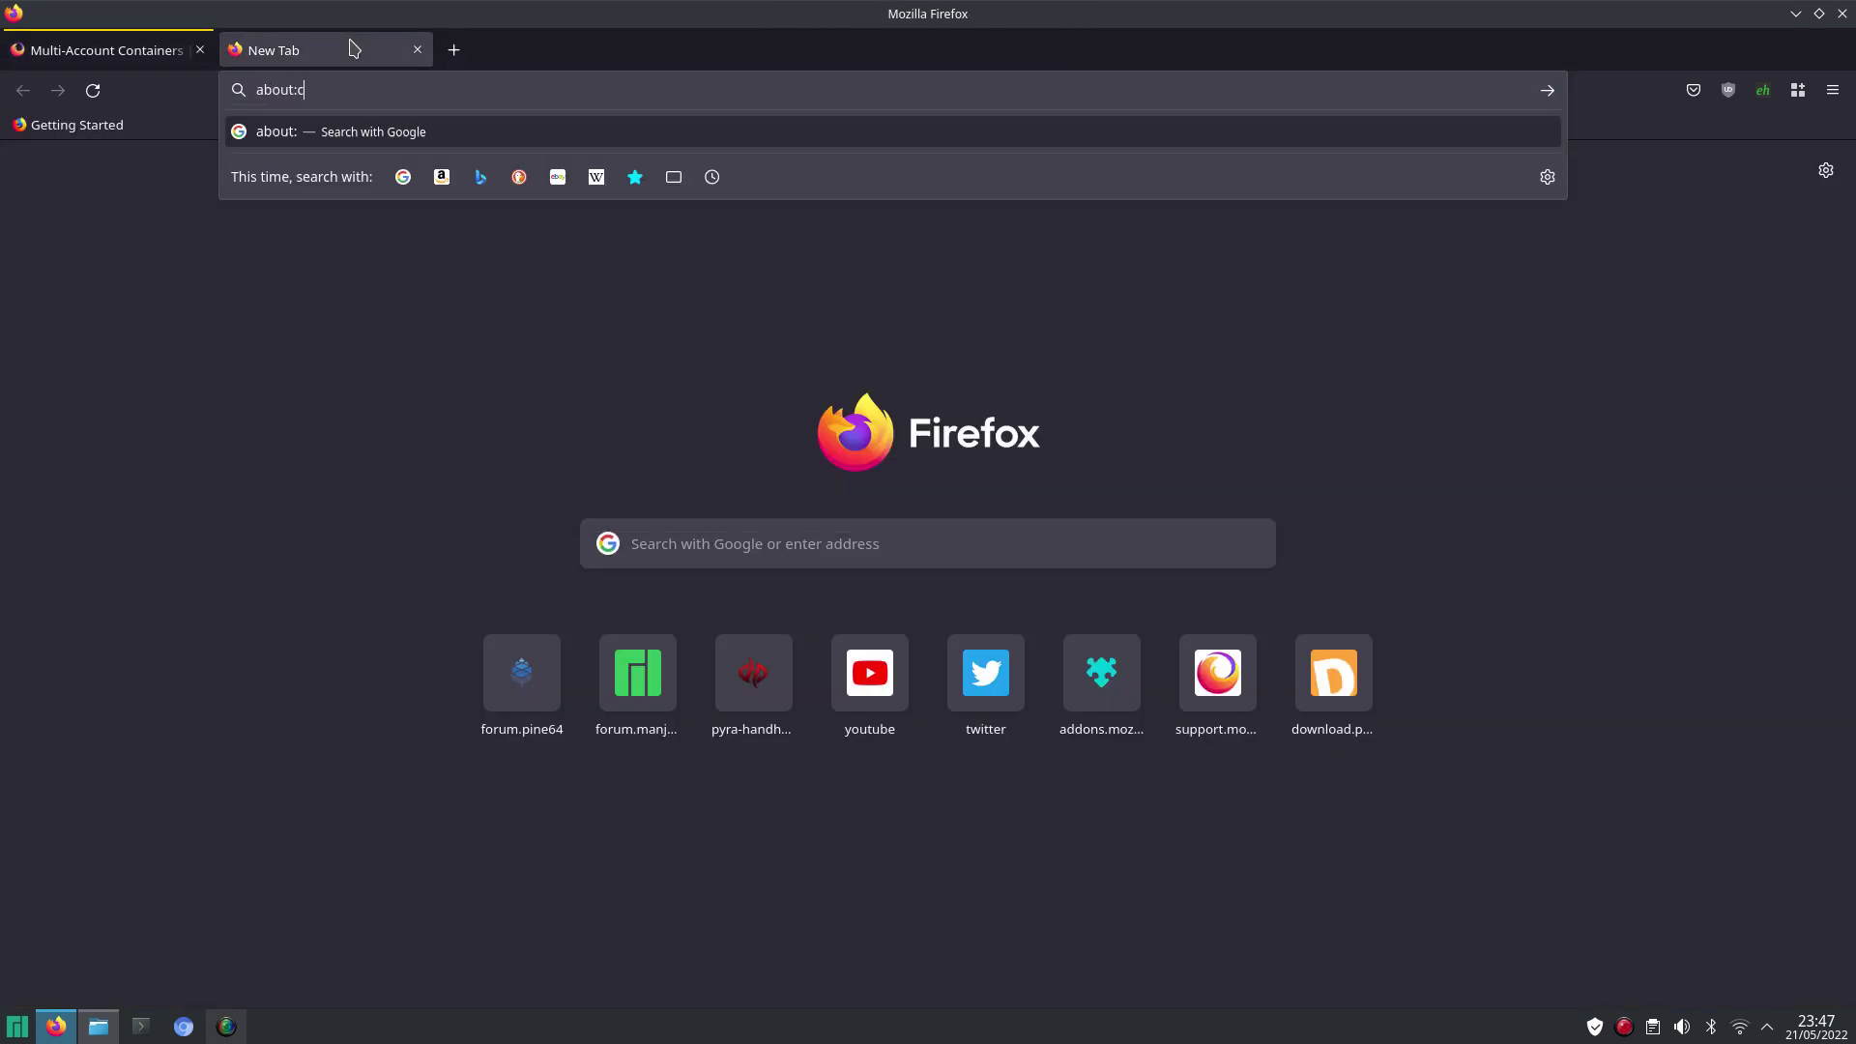
pyautogui.write('onfig')
pyautogui.press('Return')
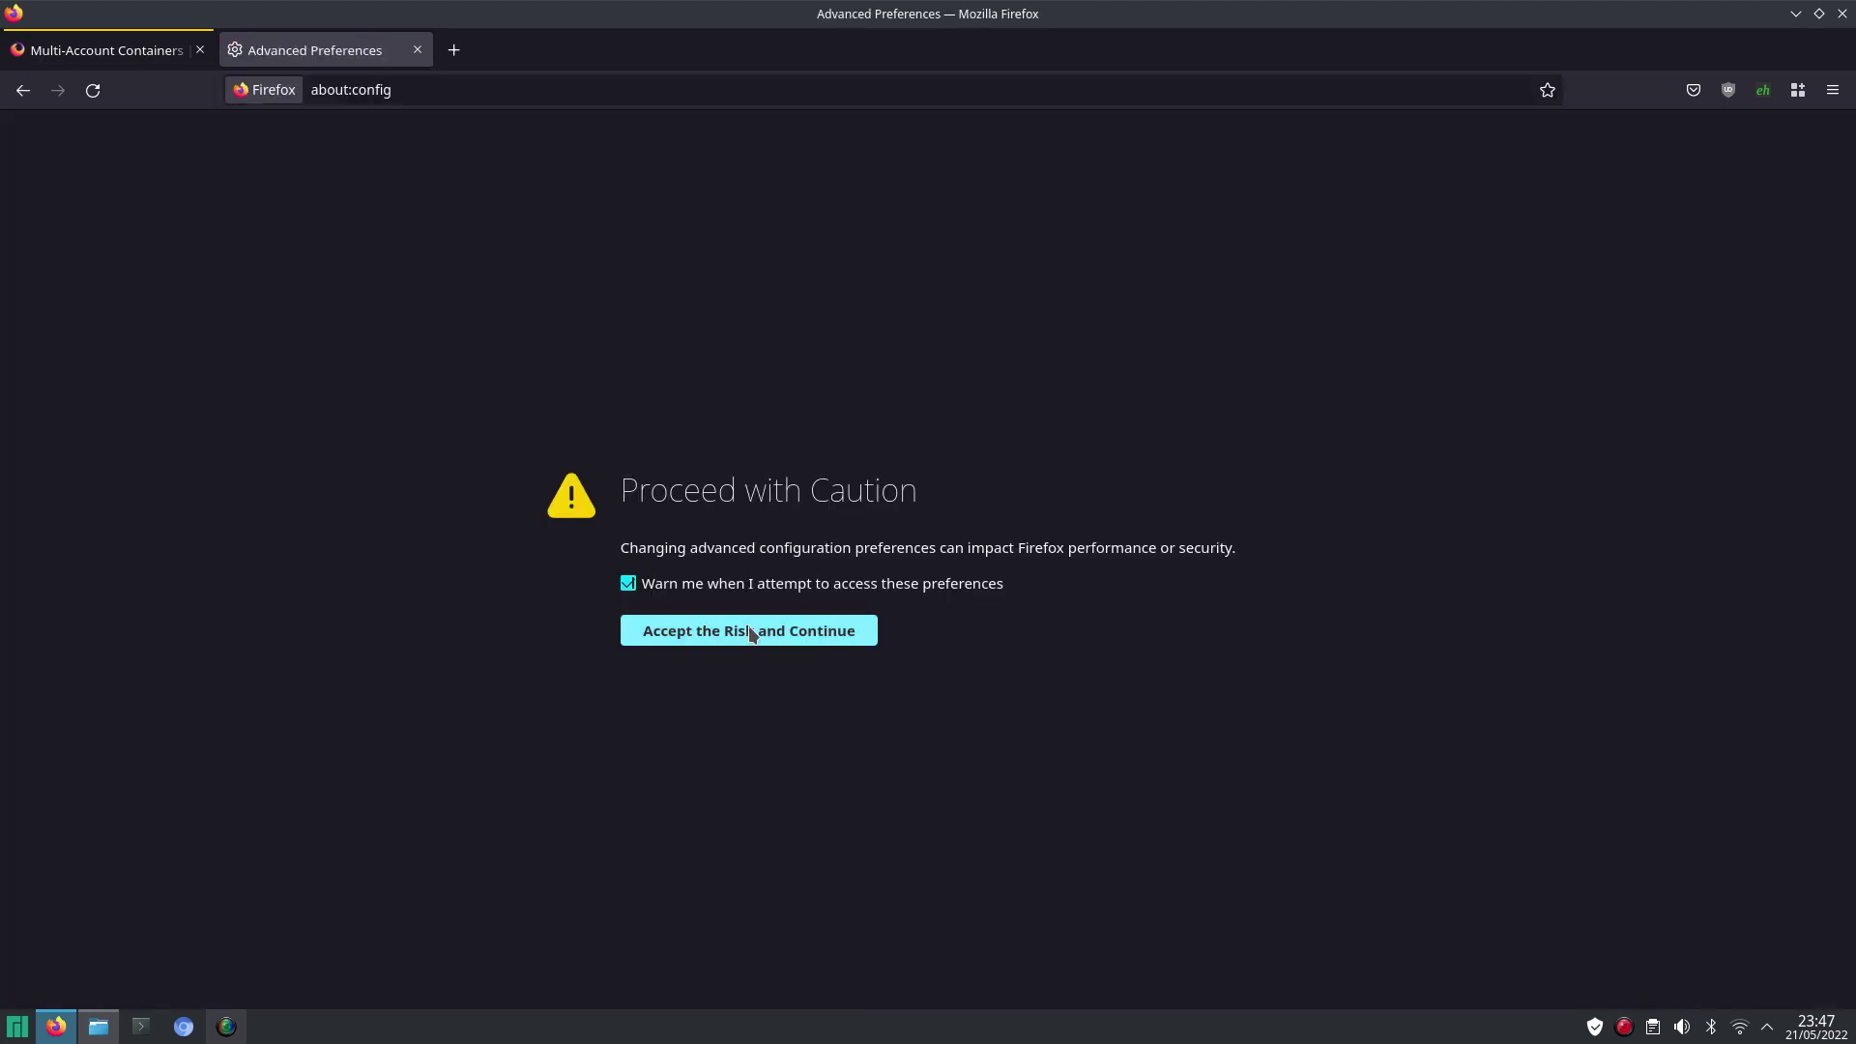
pyautogui.click(807, 642)
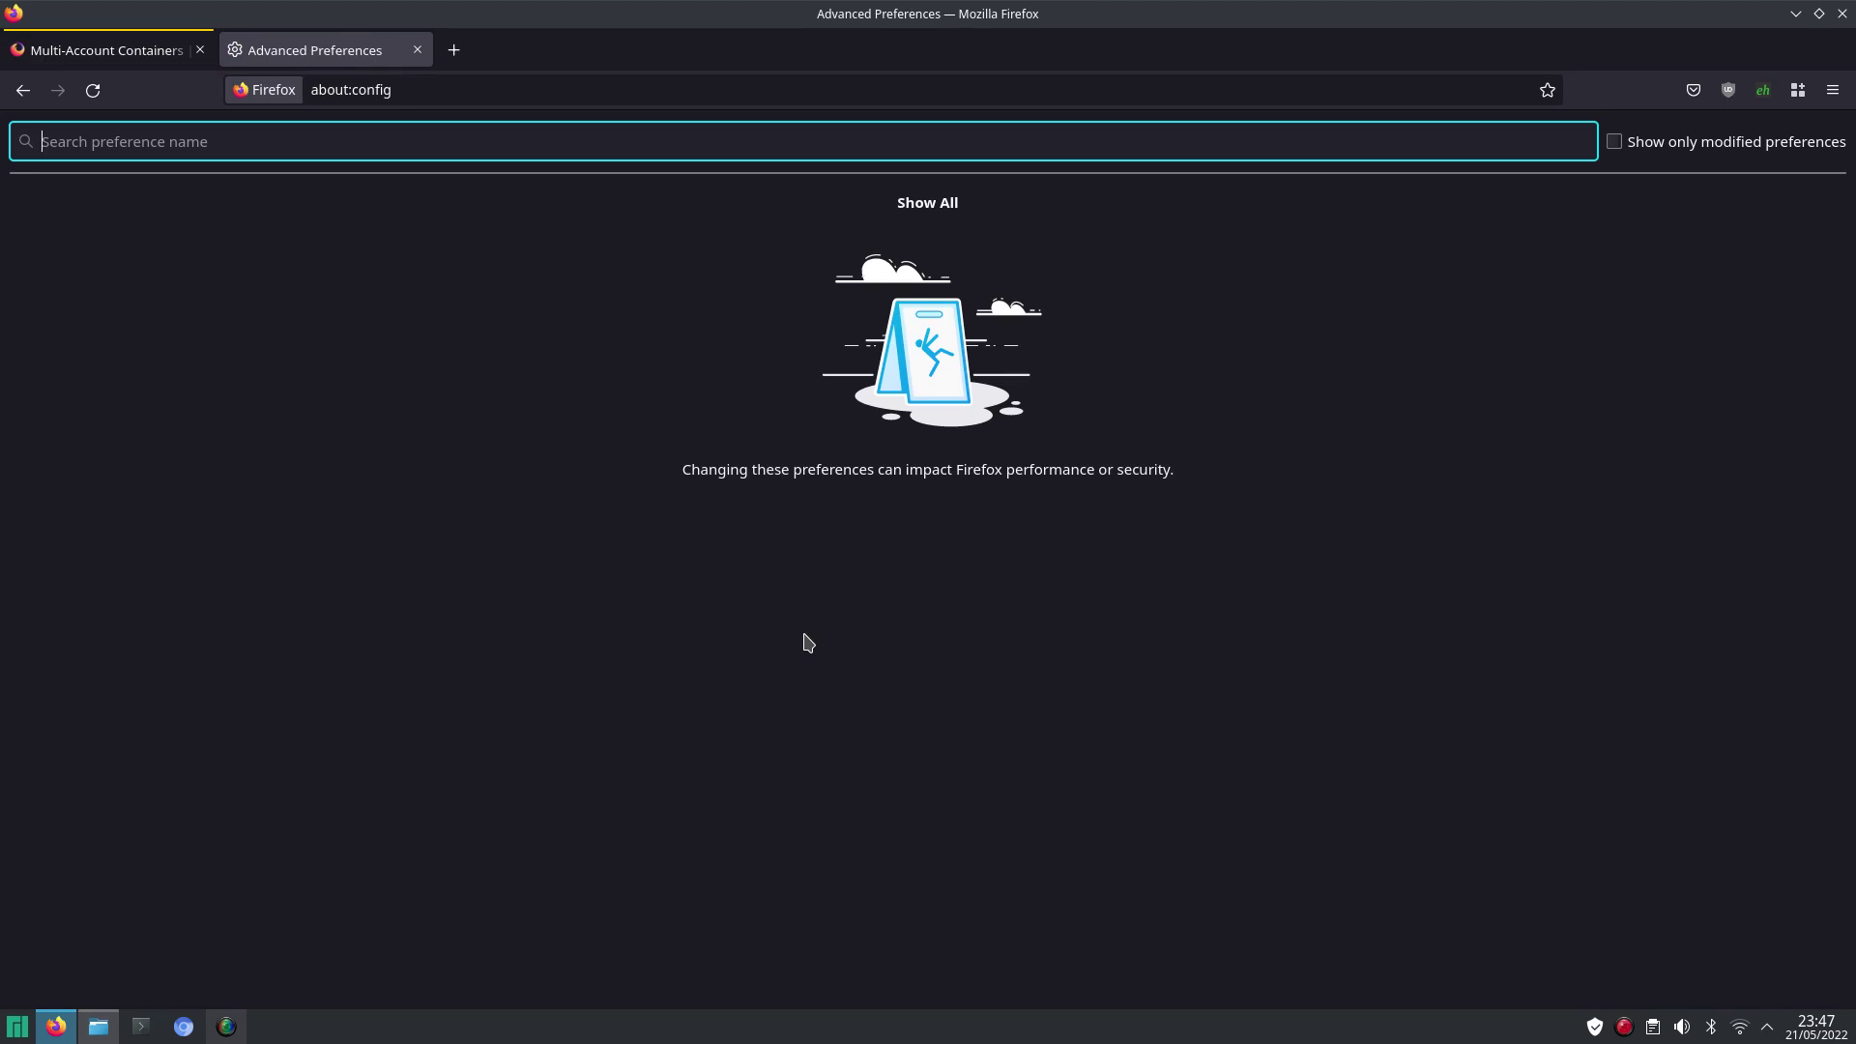
pyautogui.hotkey('ctrl', 'v')
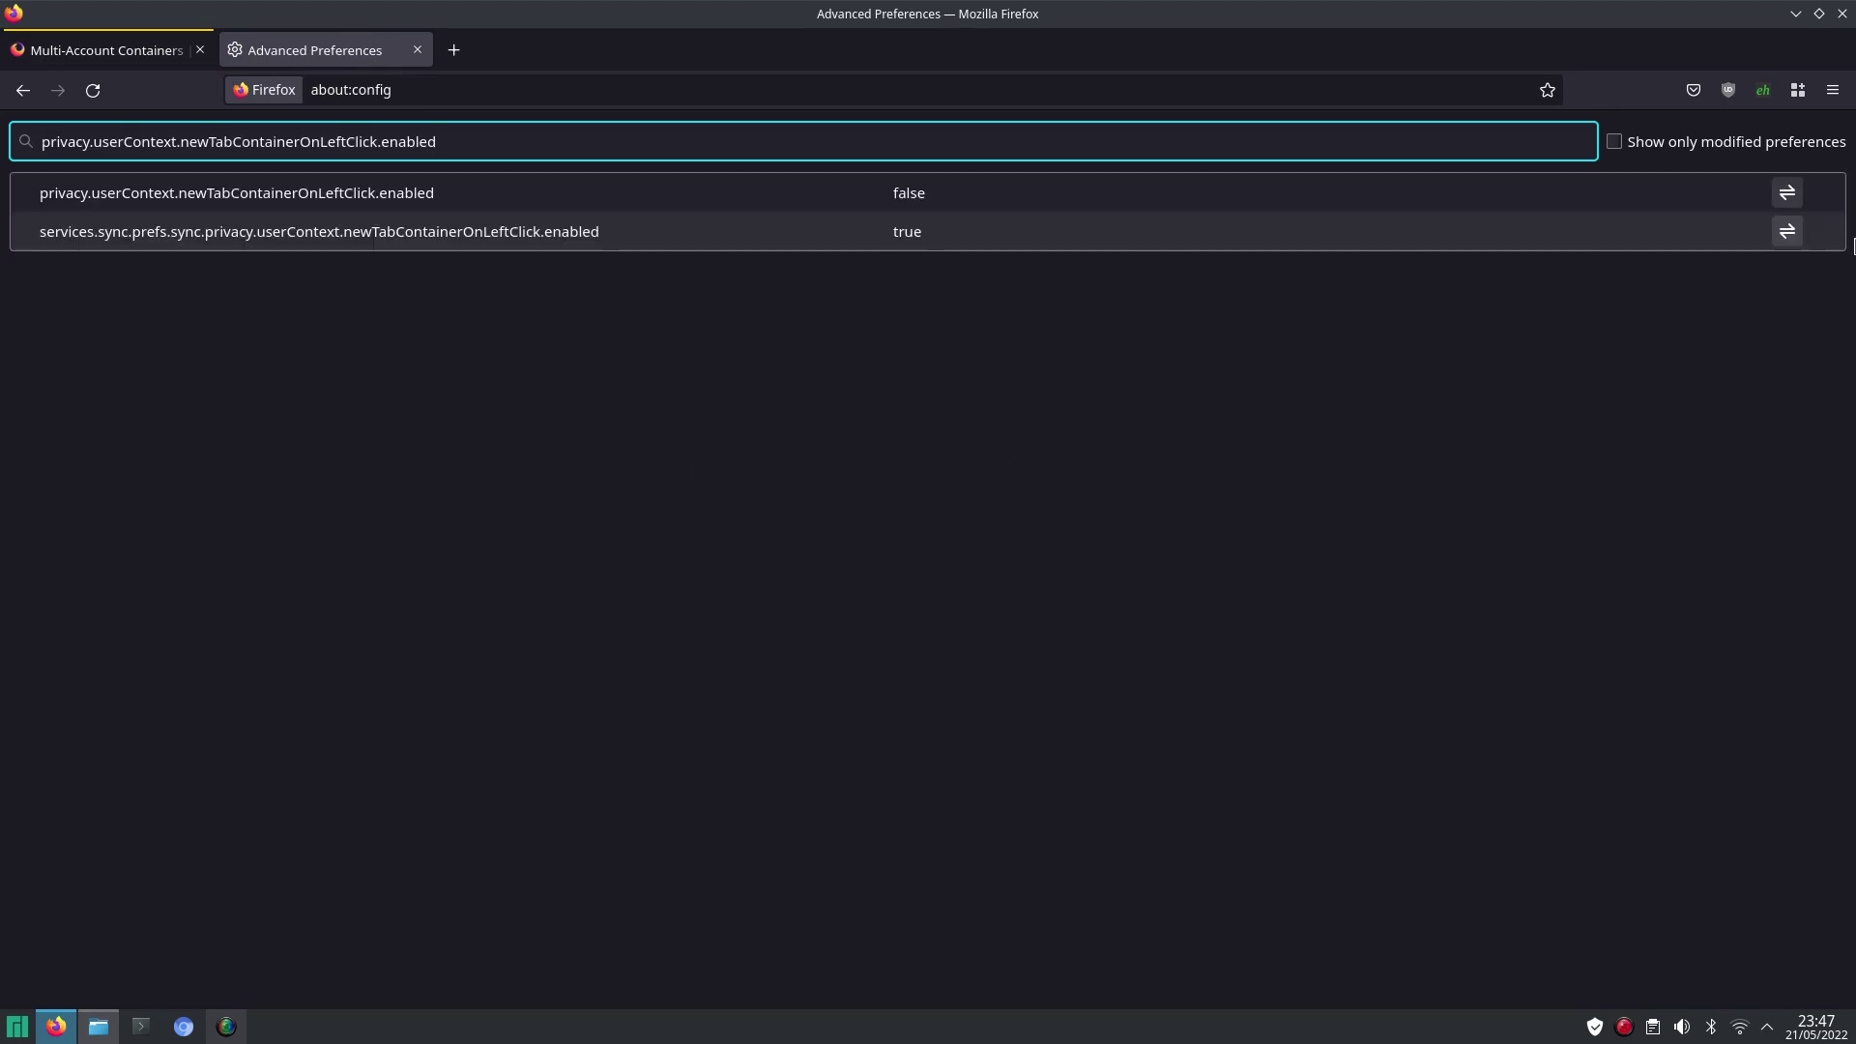
pyautogui.click(1786, 193)
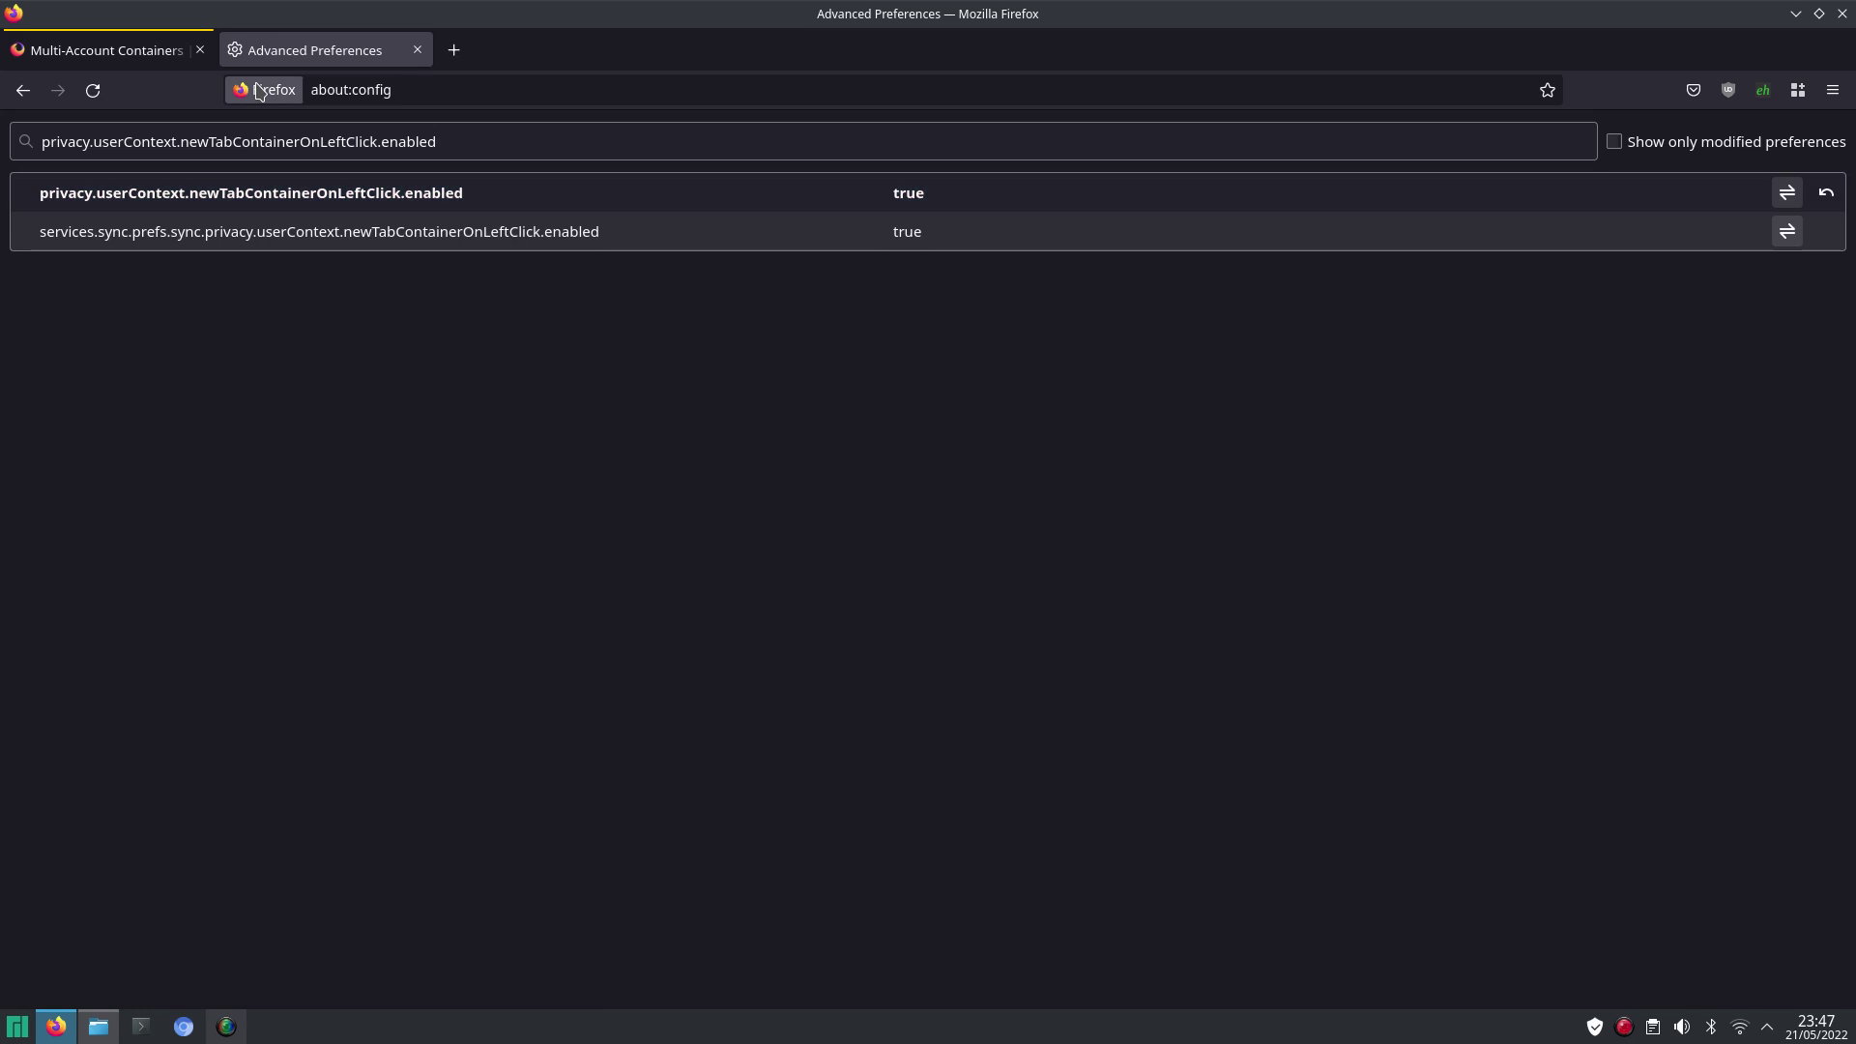
pyautogui.click(417, 49)
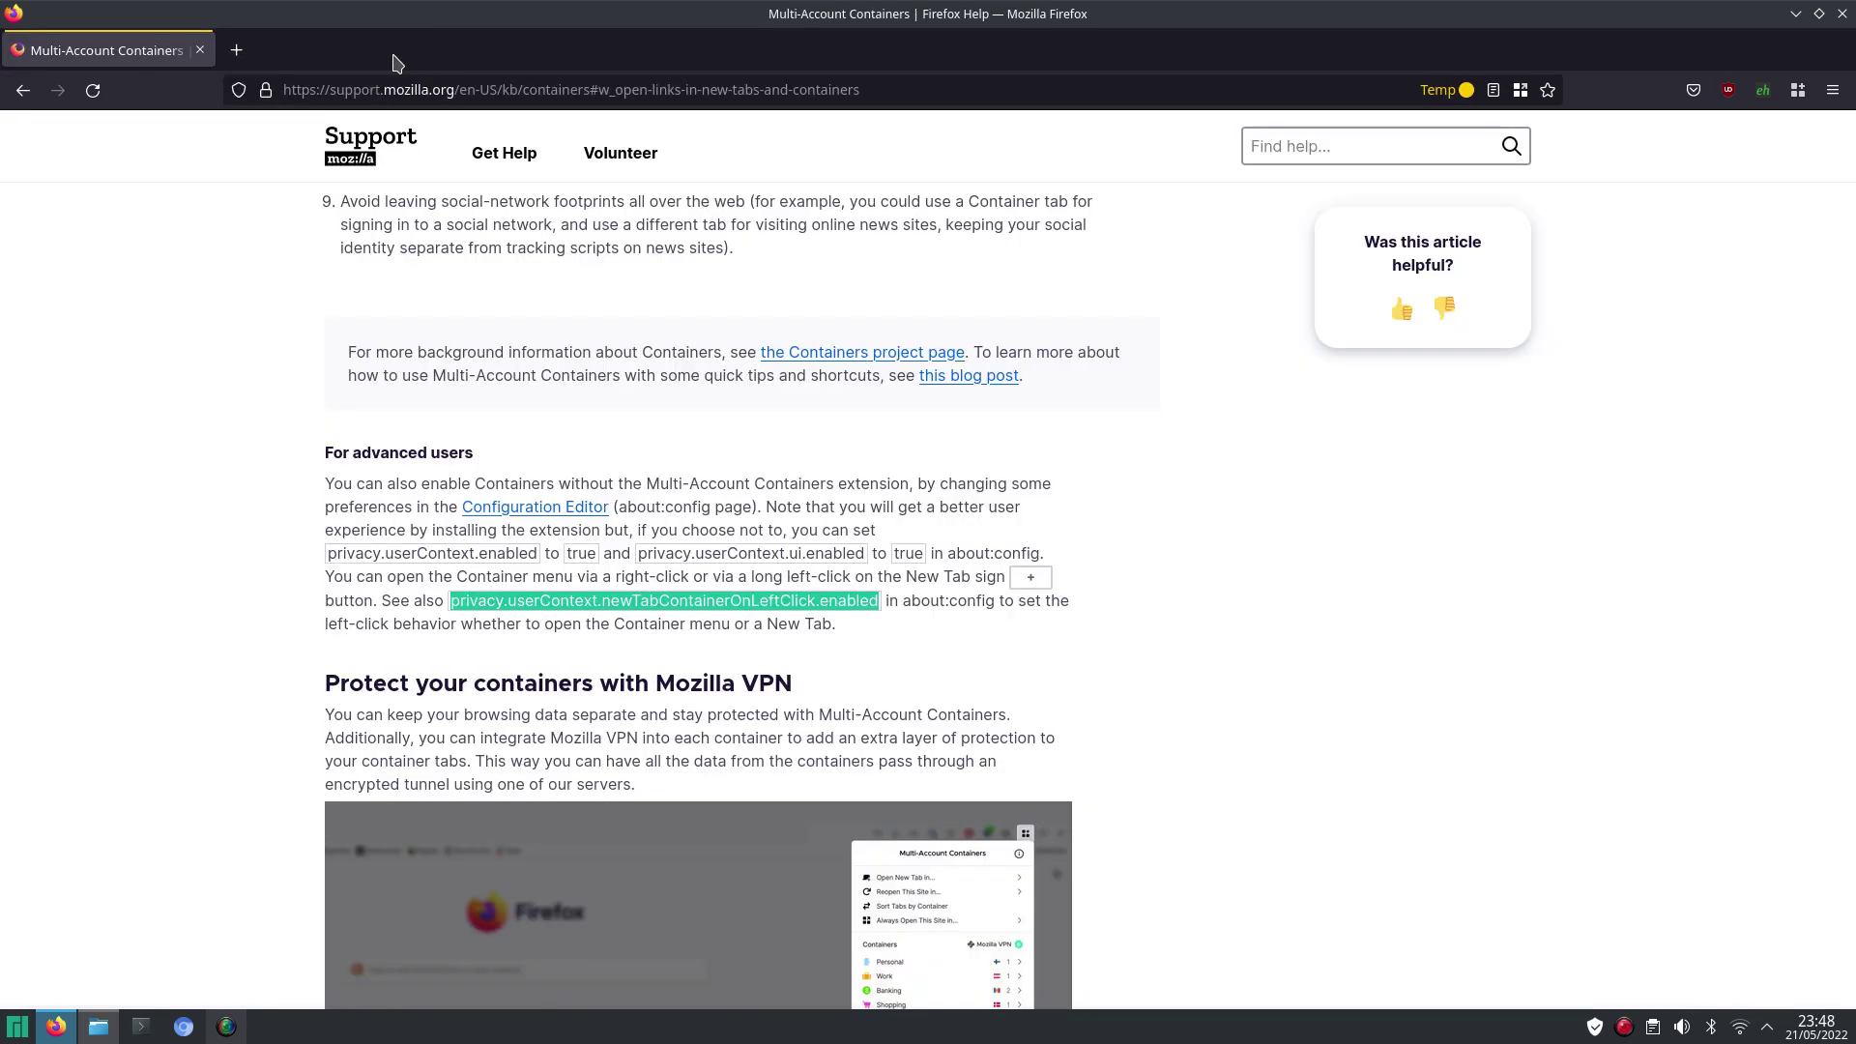
# - Choose Twitter from the + button's container menu to open a Twitter-container tab
pyautogui.click(238, 54)
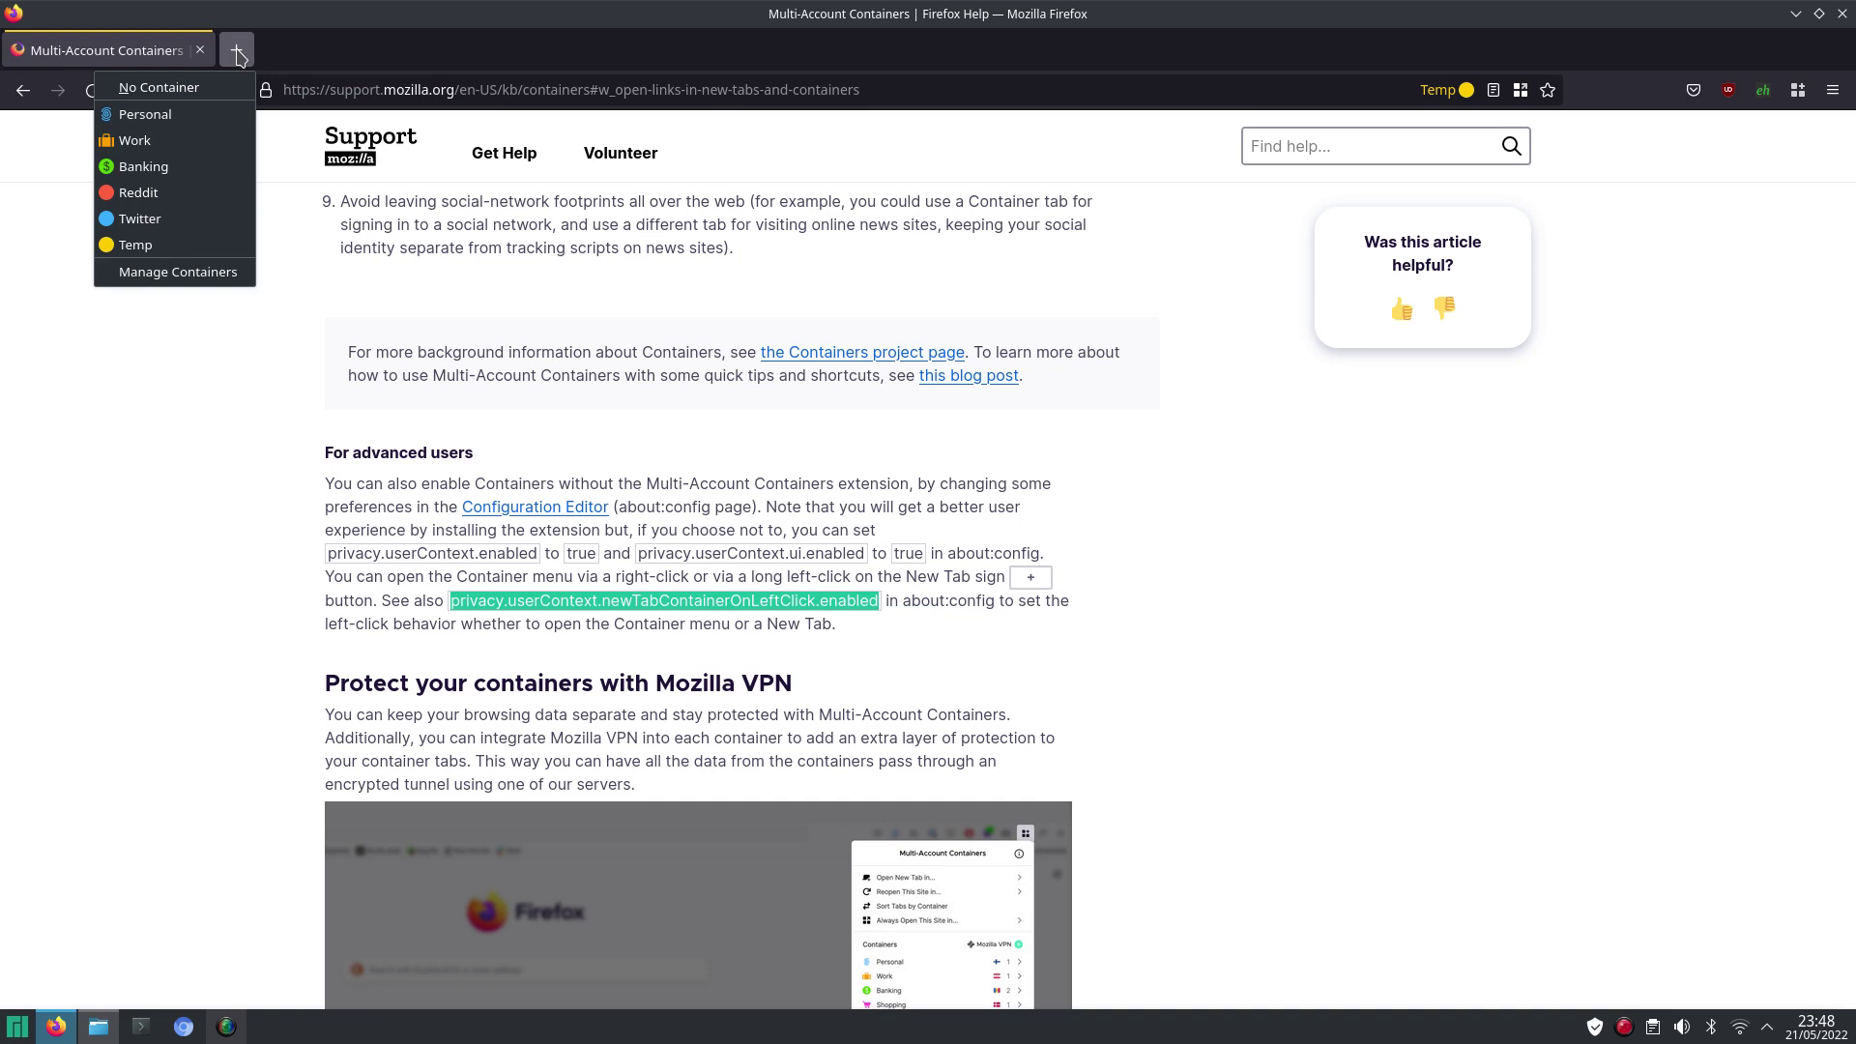
pyautogui.press('Down')
pyautogui.press('Down')
pyautogui.press('Down')
pyautogui.press('Down')
pyautogui.press('Up')
pyautogui.press('Up')
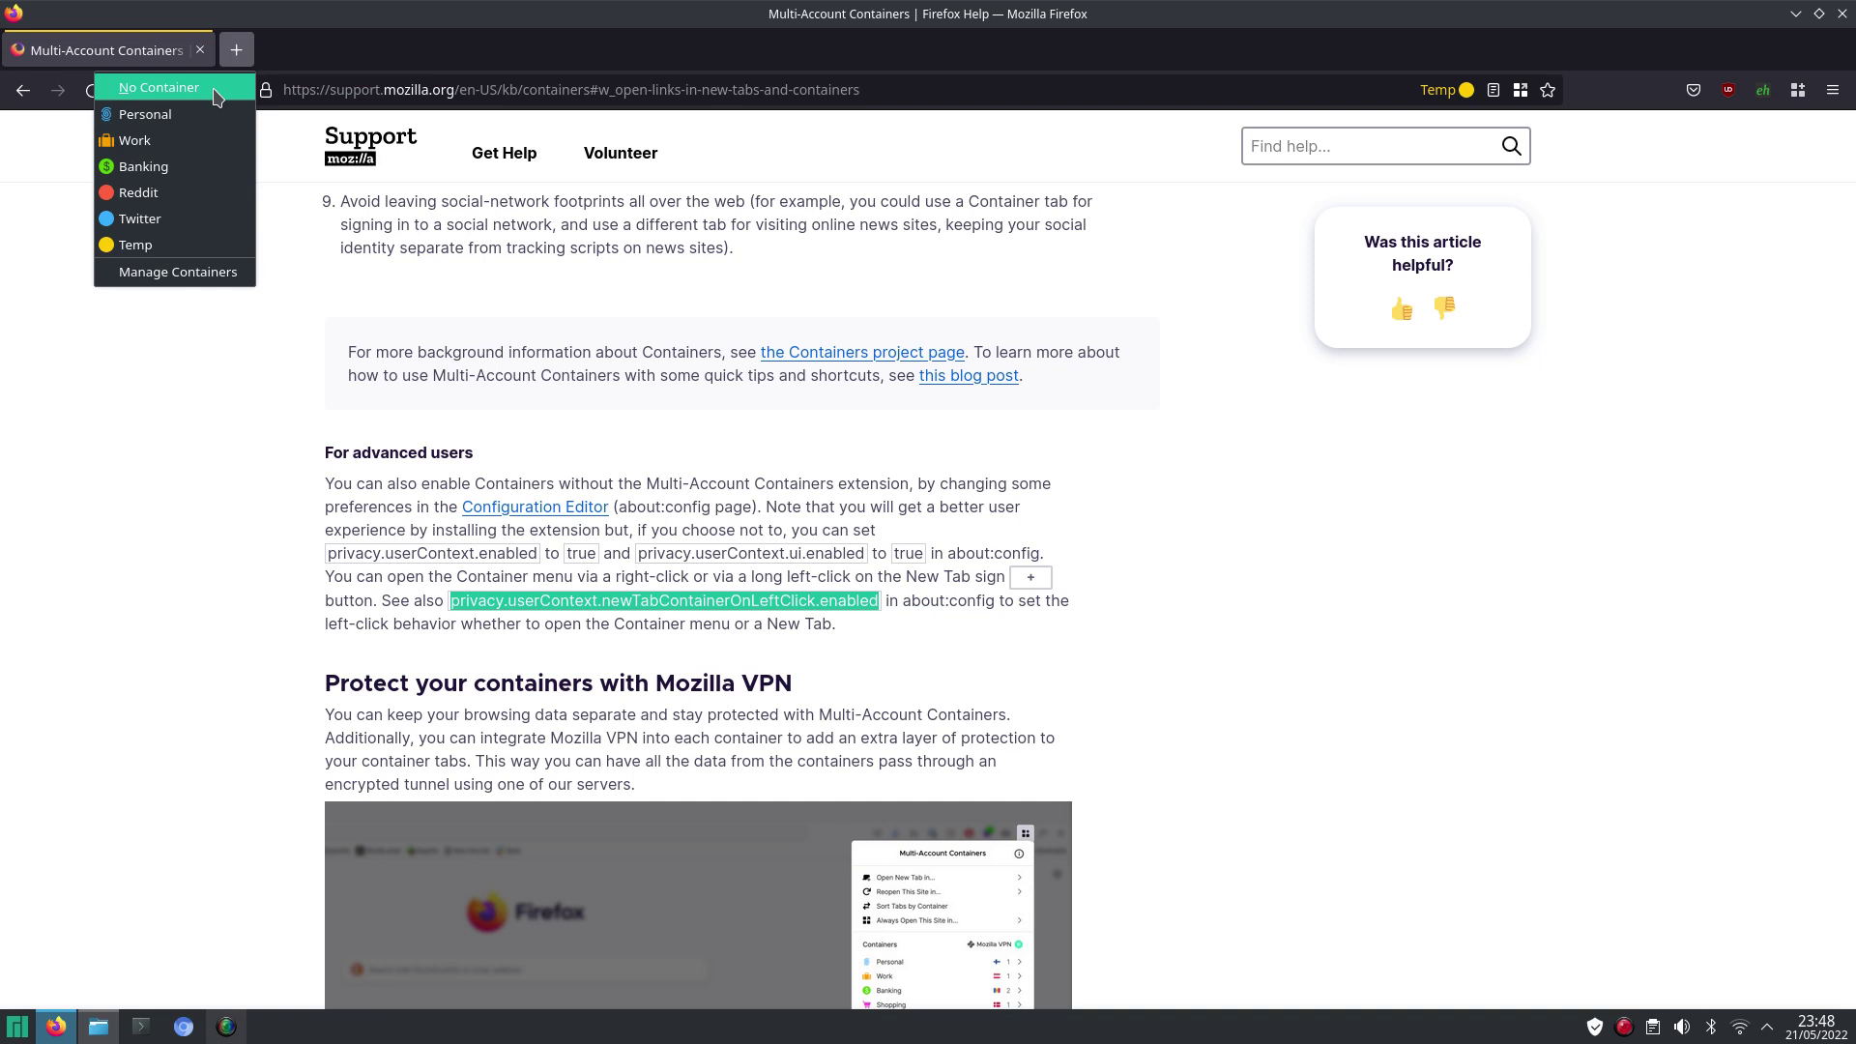
pyautogui.click(155, 219)
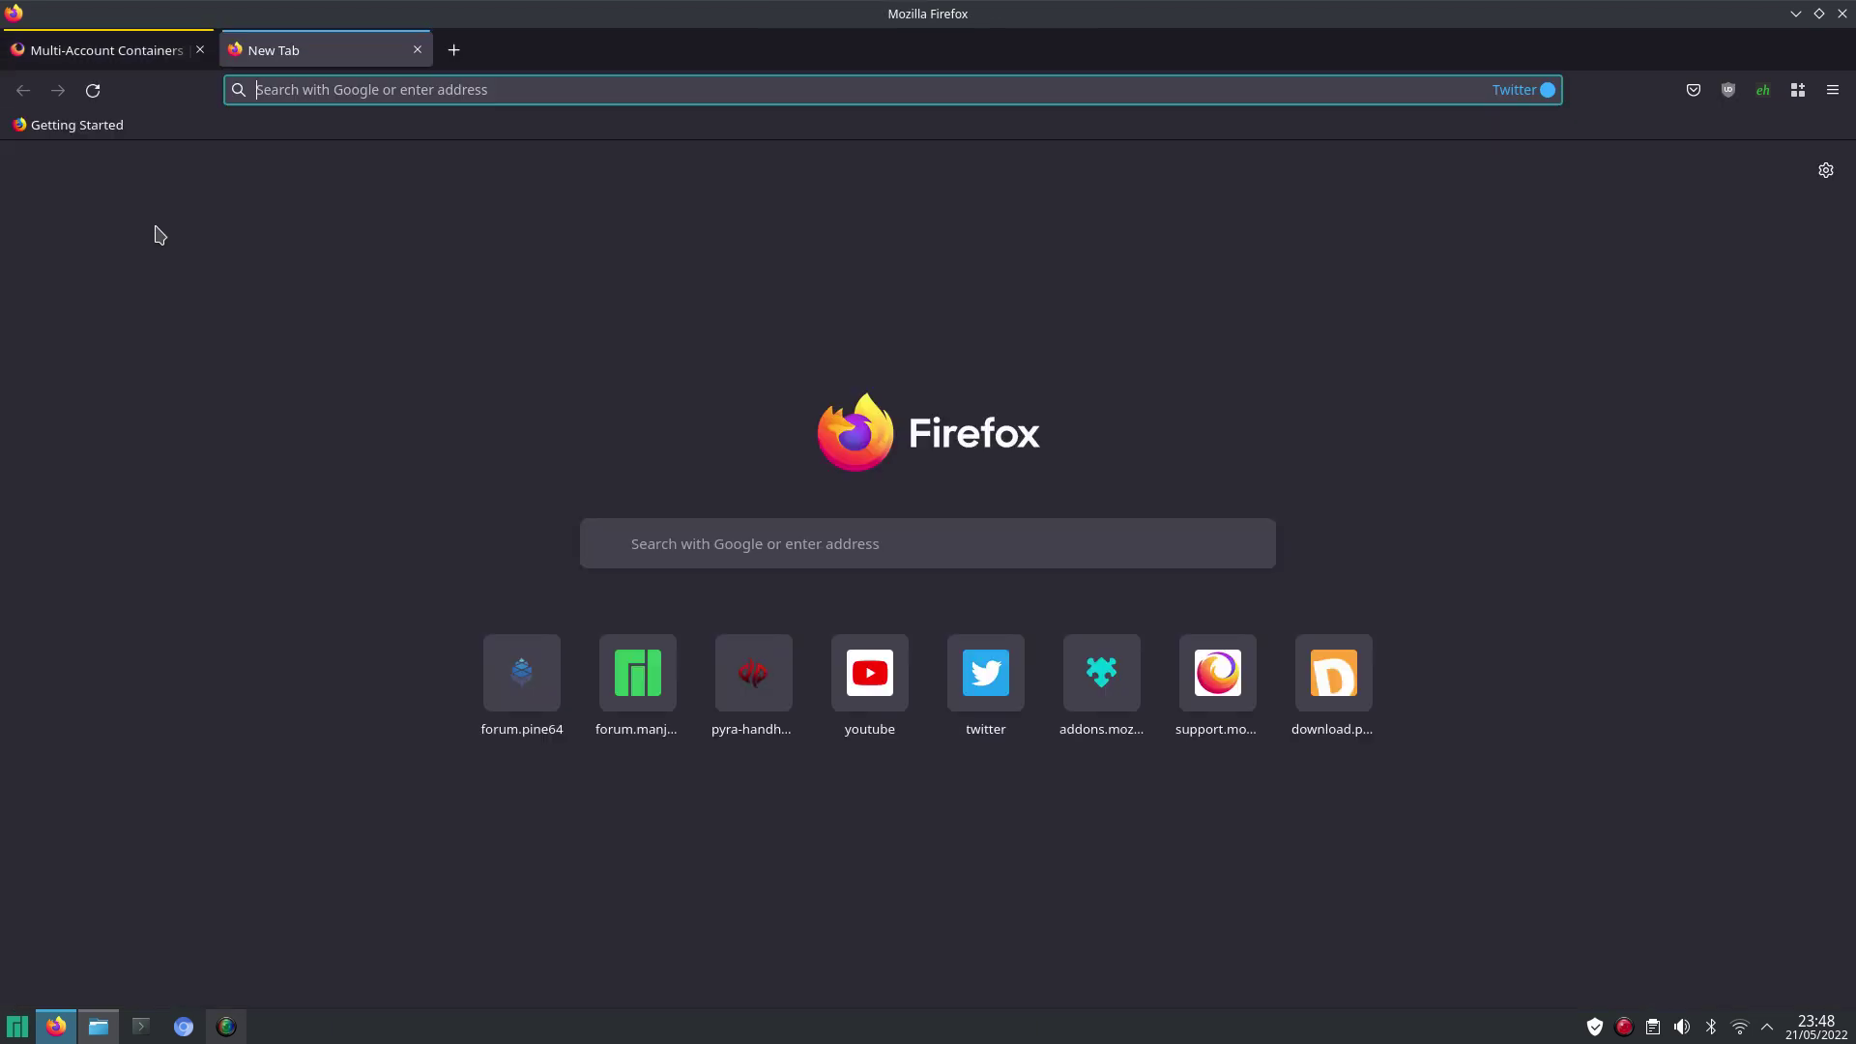
# - Open the twitter top-site tile to load the signed-in timeline in the Twitter container
pyautogui.click(980, 696)
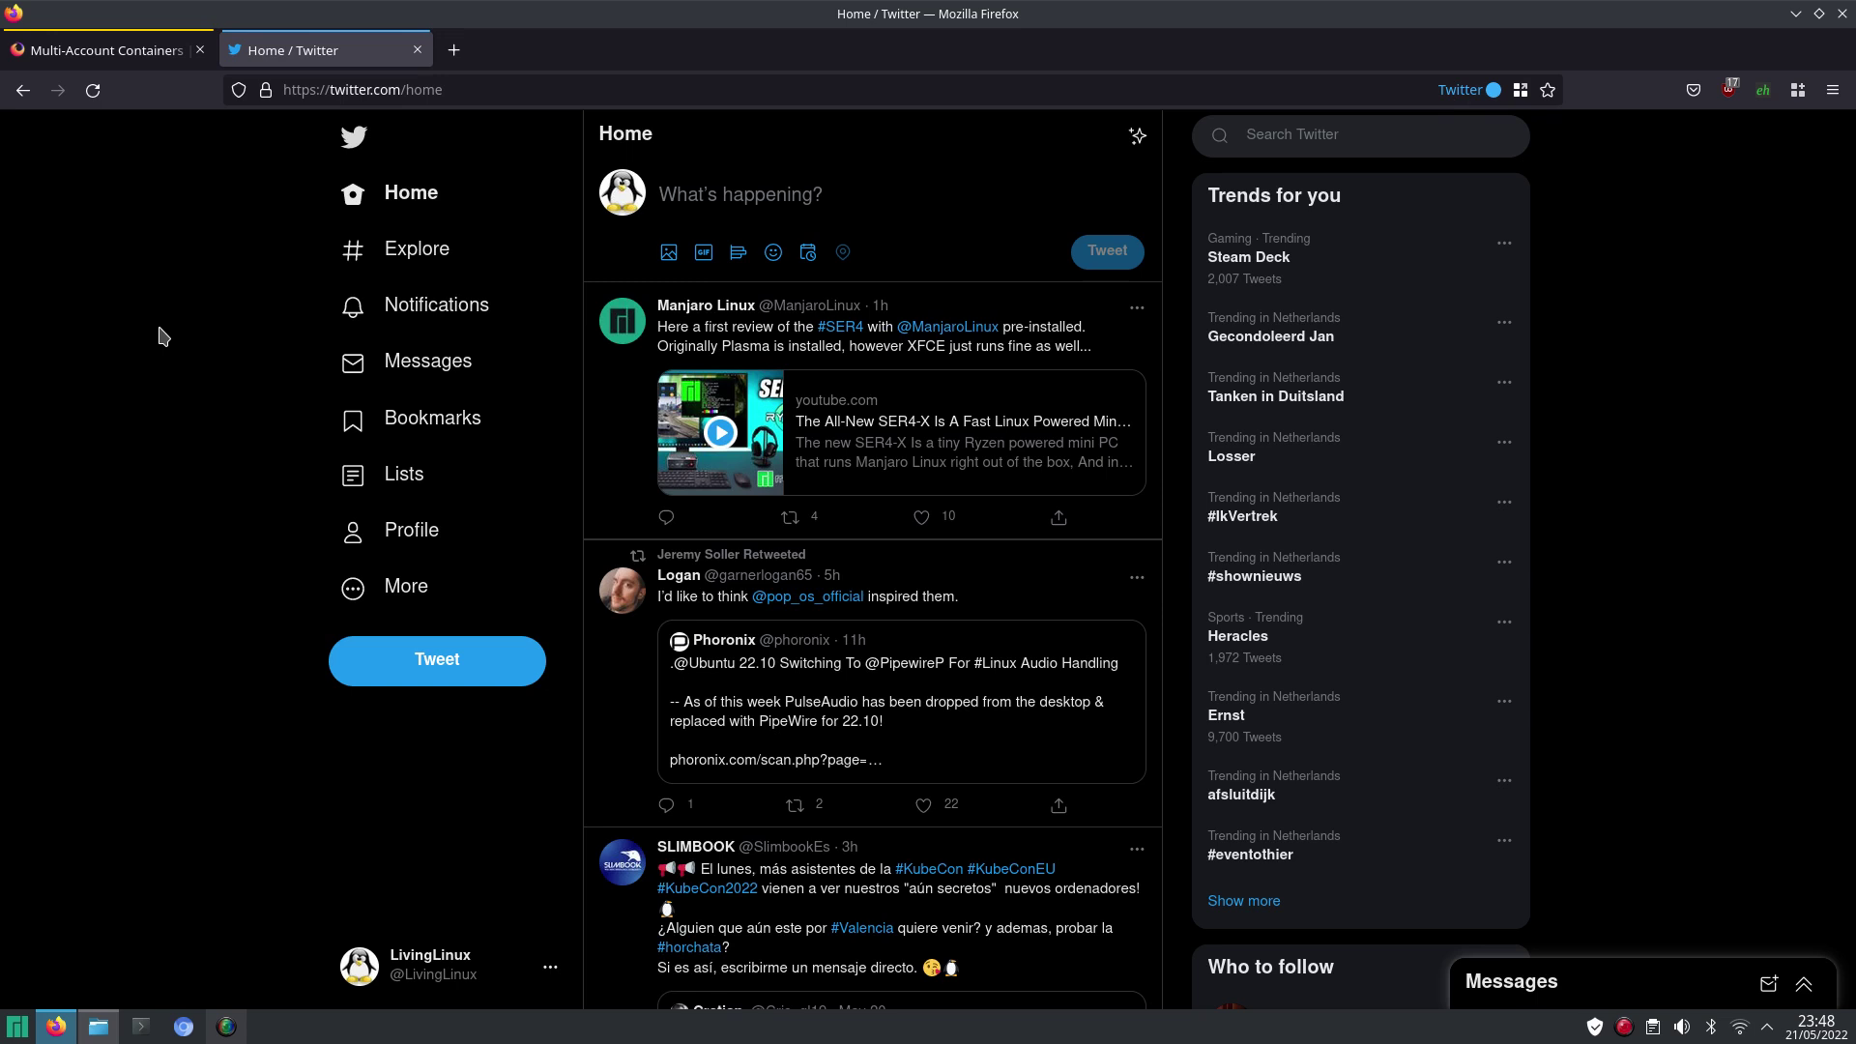
pyautogui.click(460, 55)
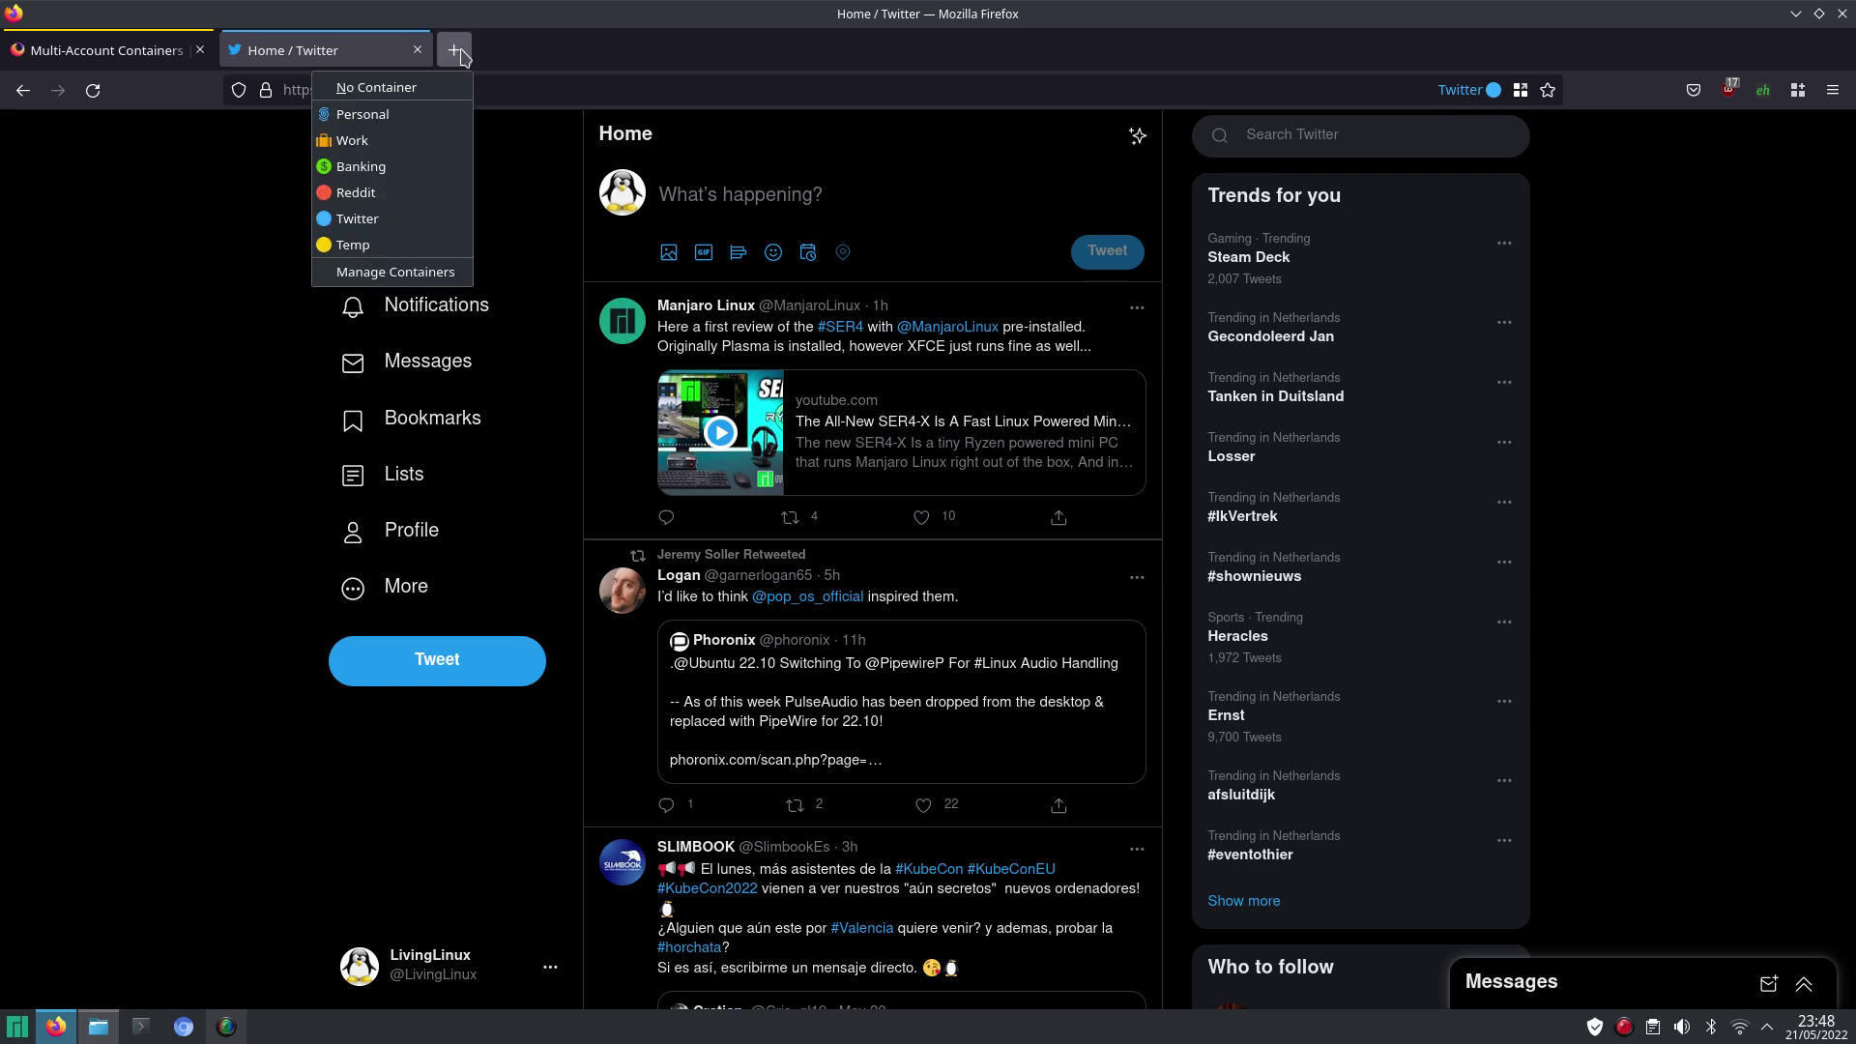
pyautogui.click(382, 87)
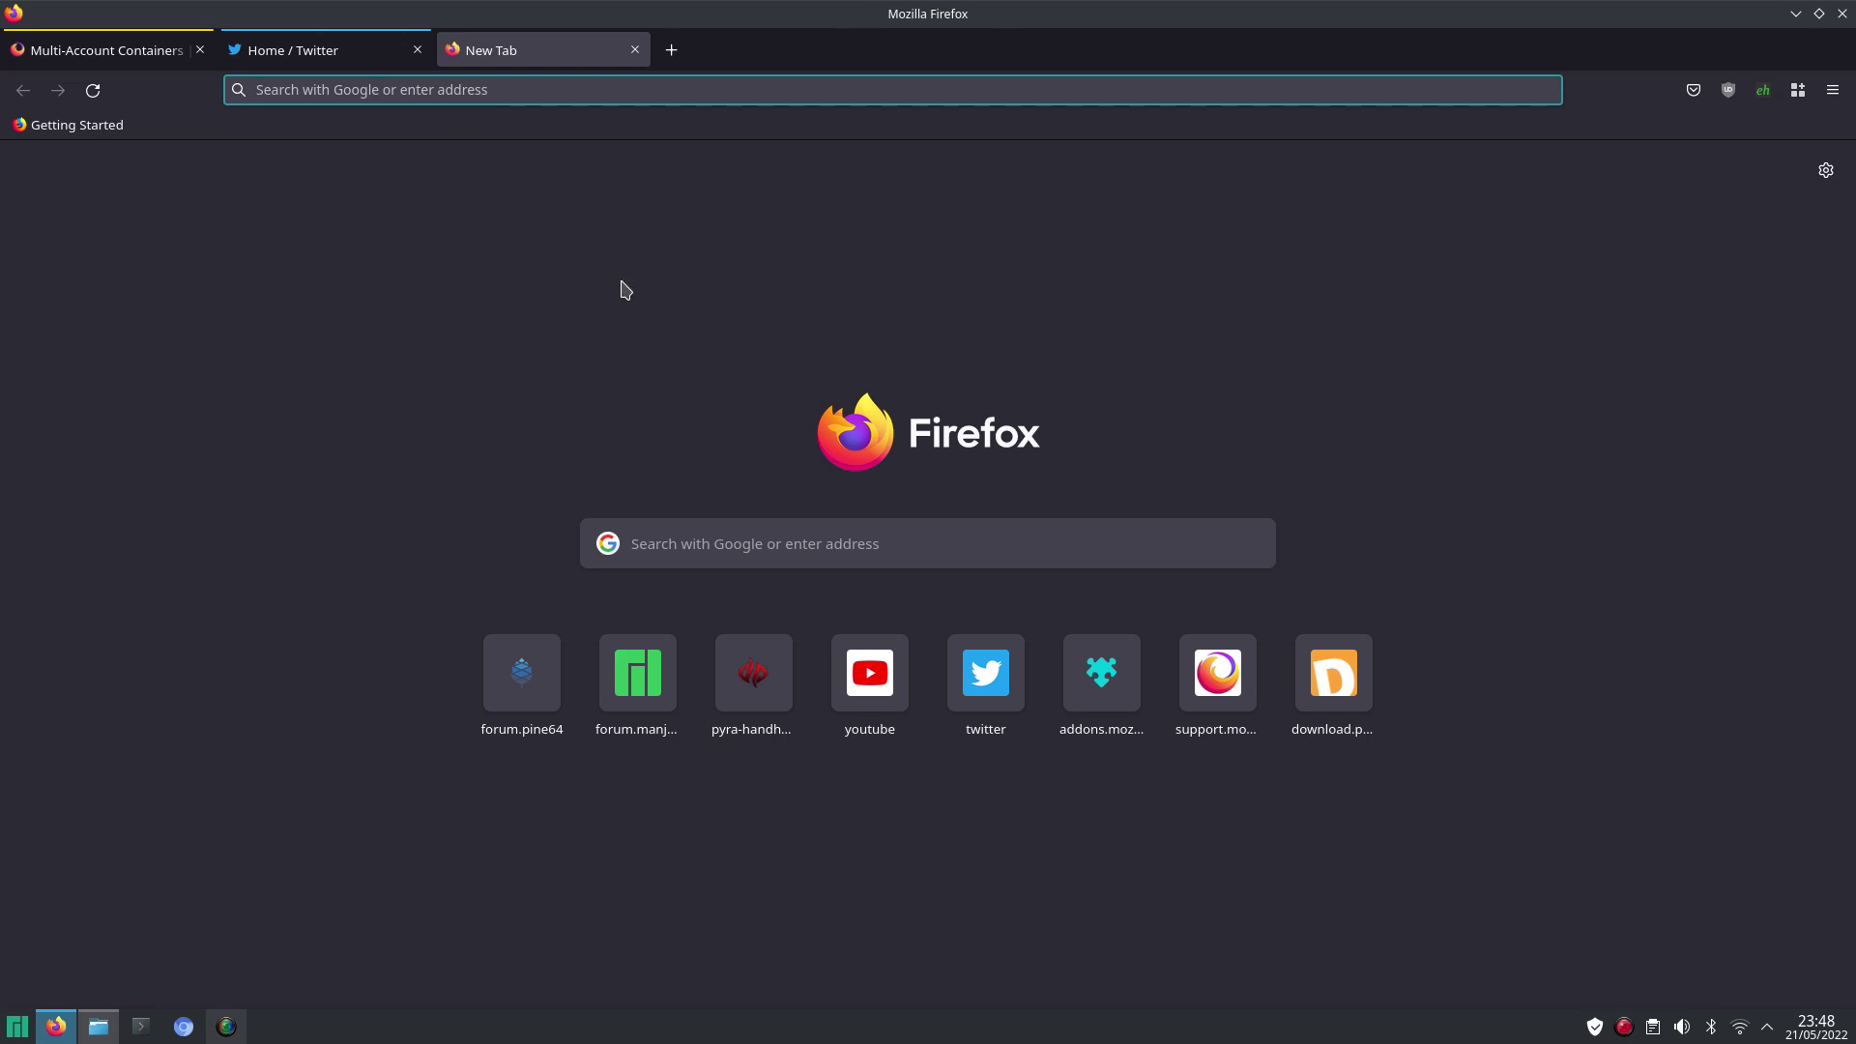
pyautogui.click(988, 688)
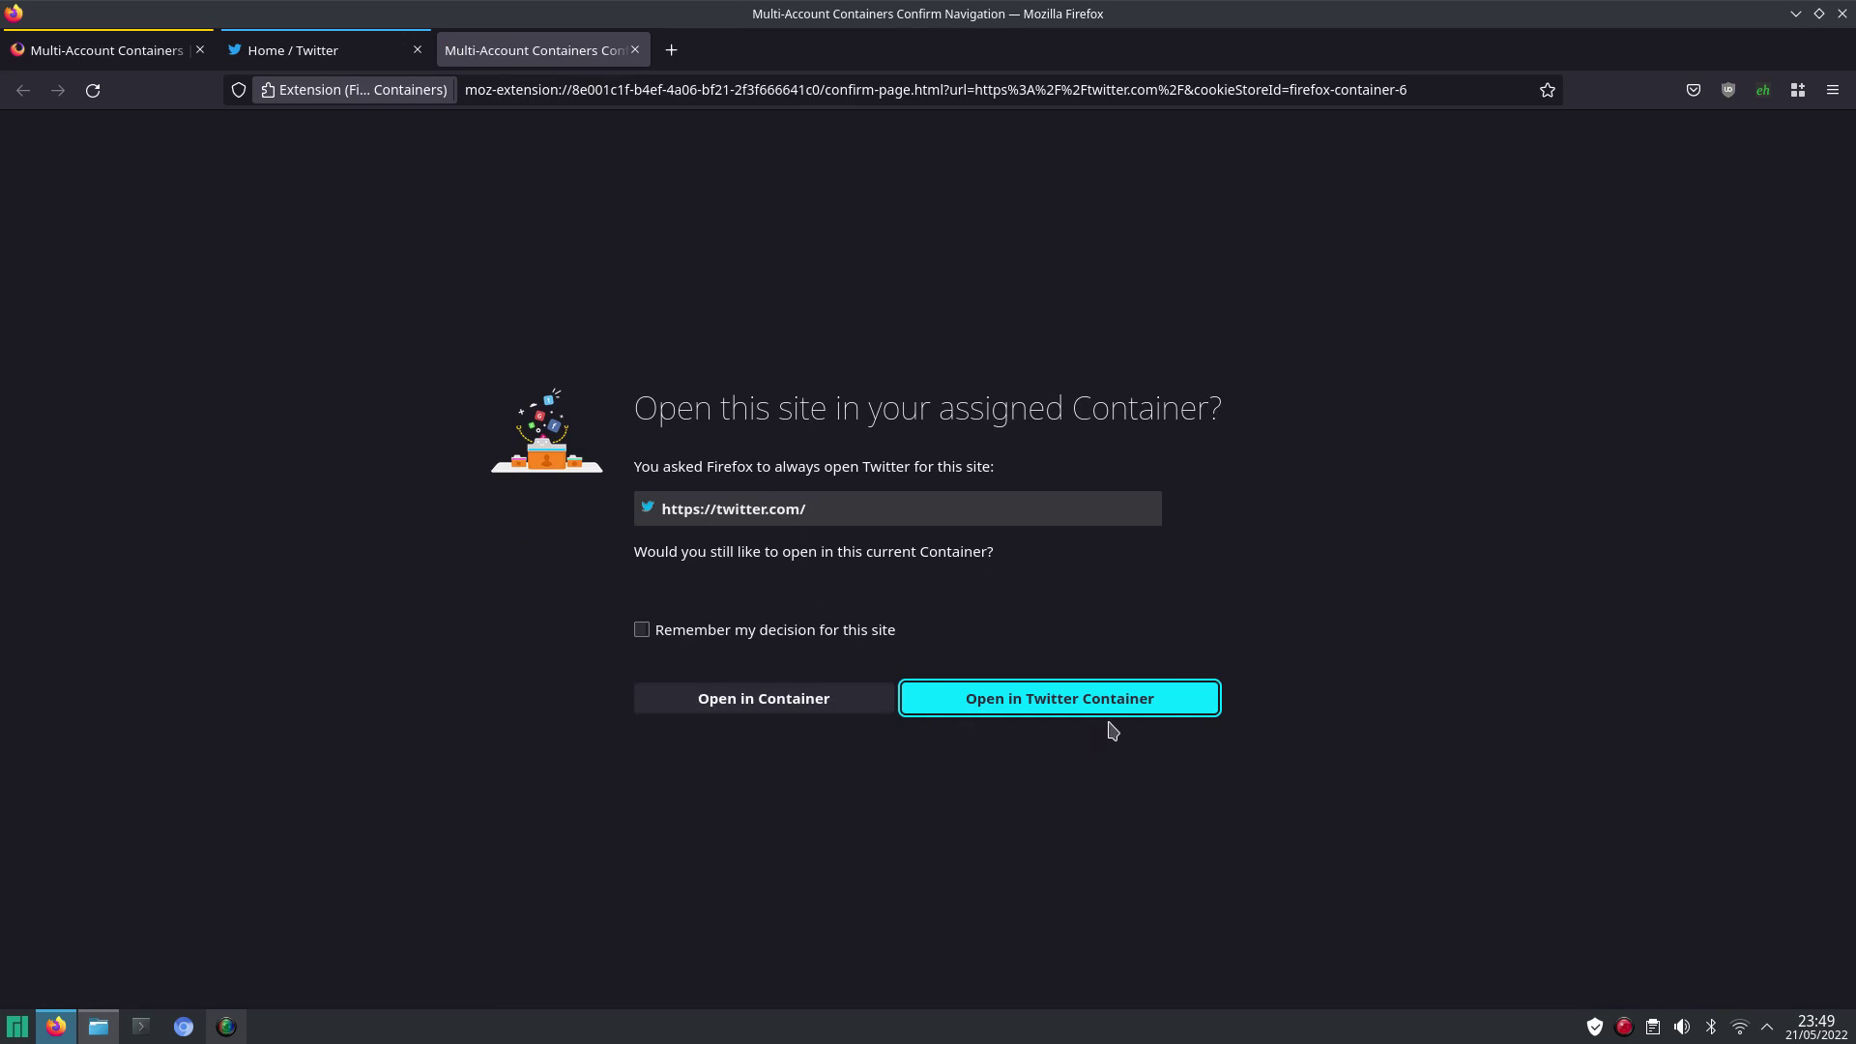
pyautogui.click(663, 706)
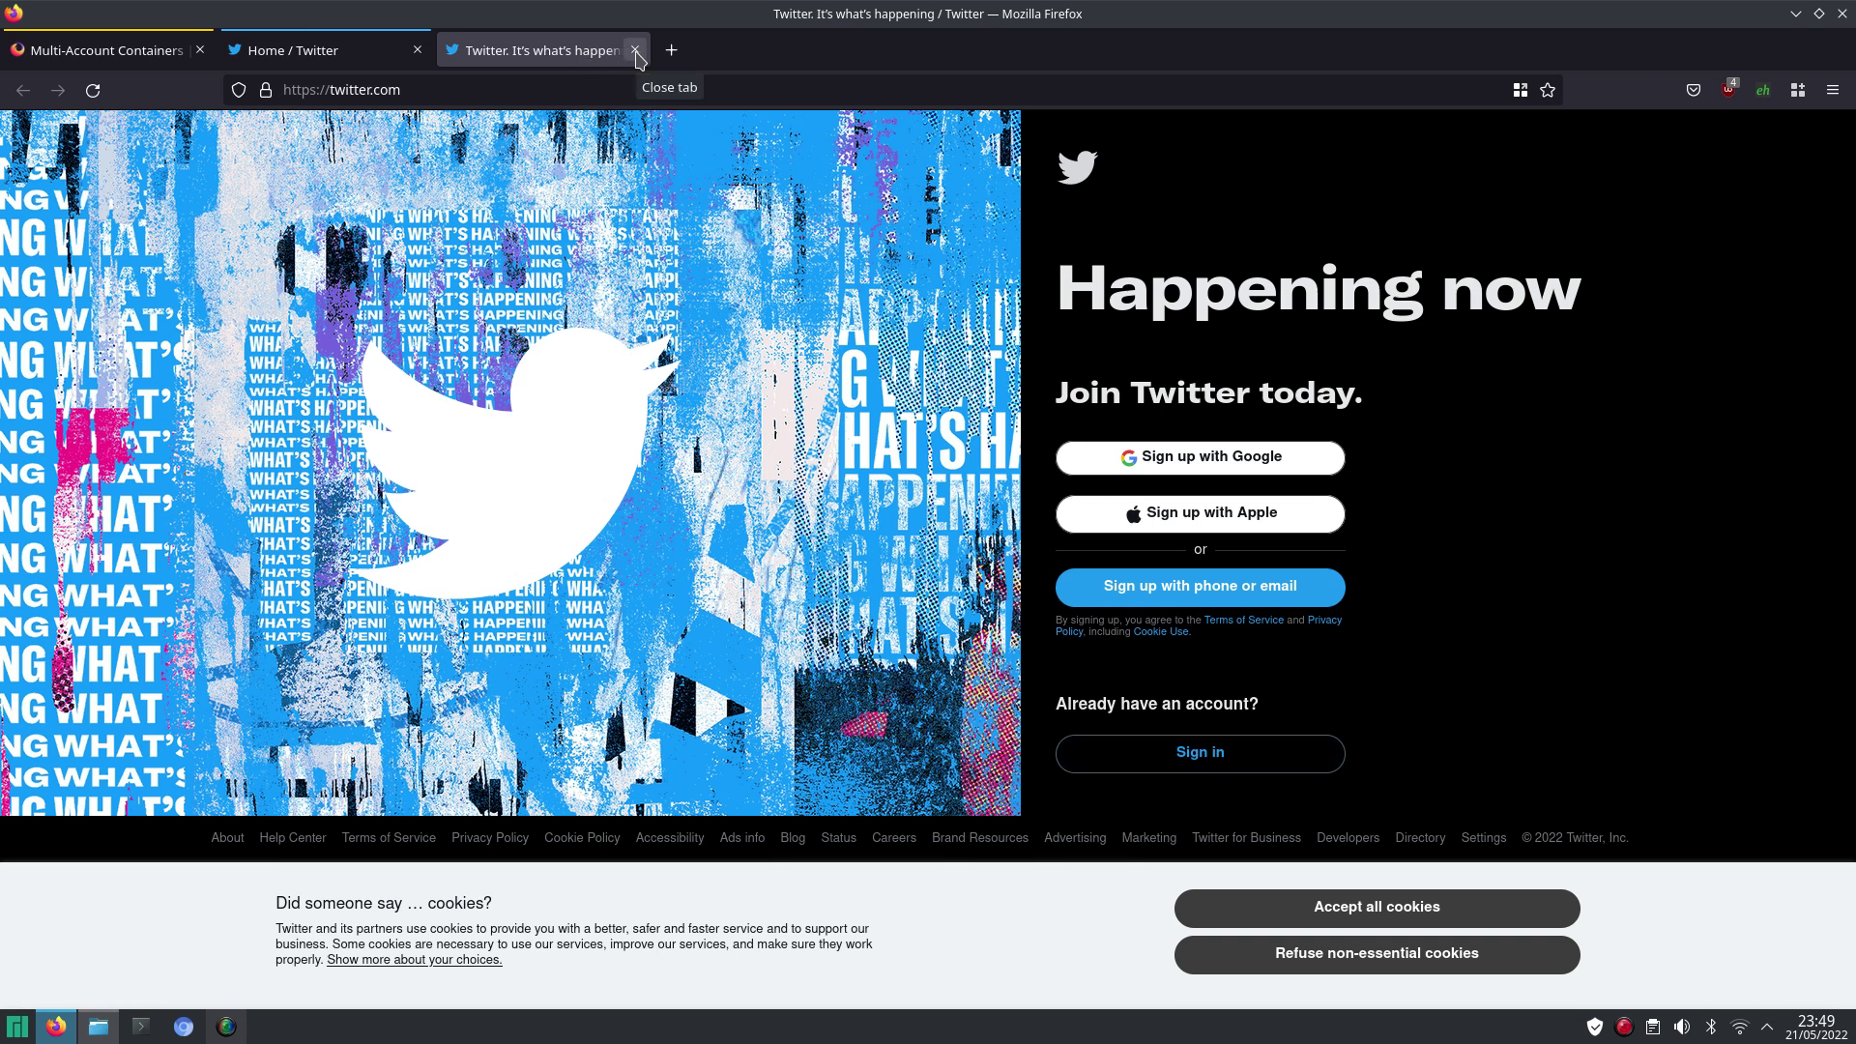
pyautogui.click(635, 49)
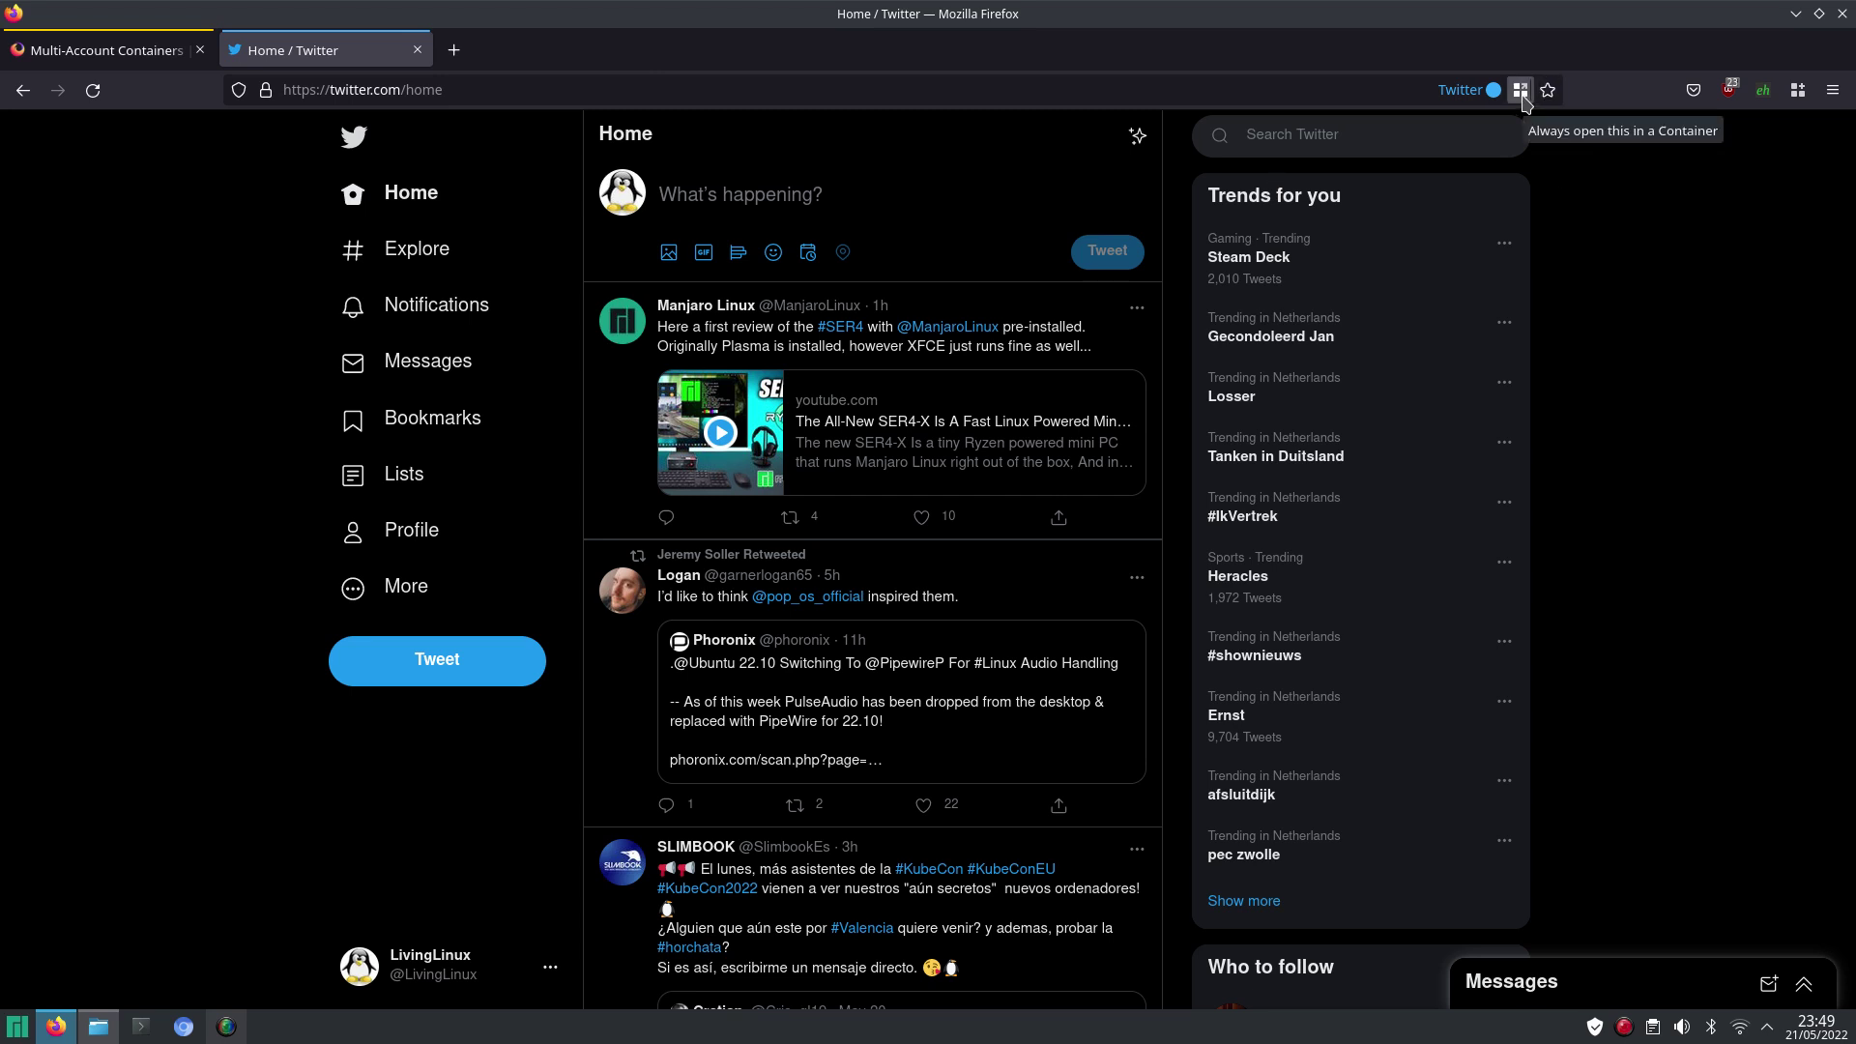
pyautogui.click(1522, 98)
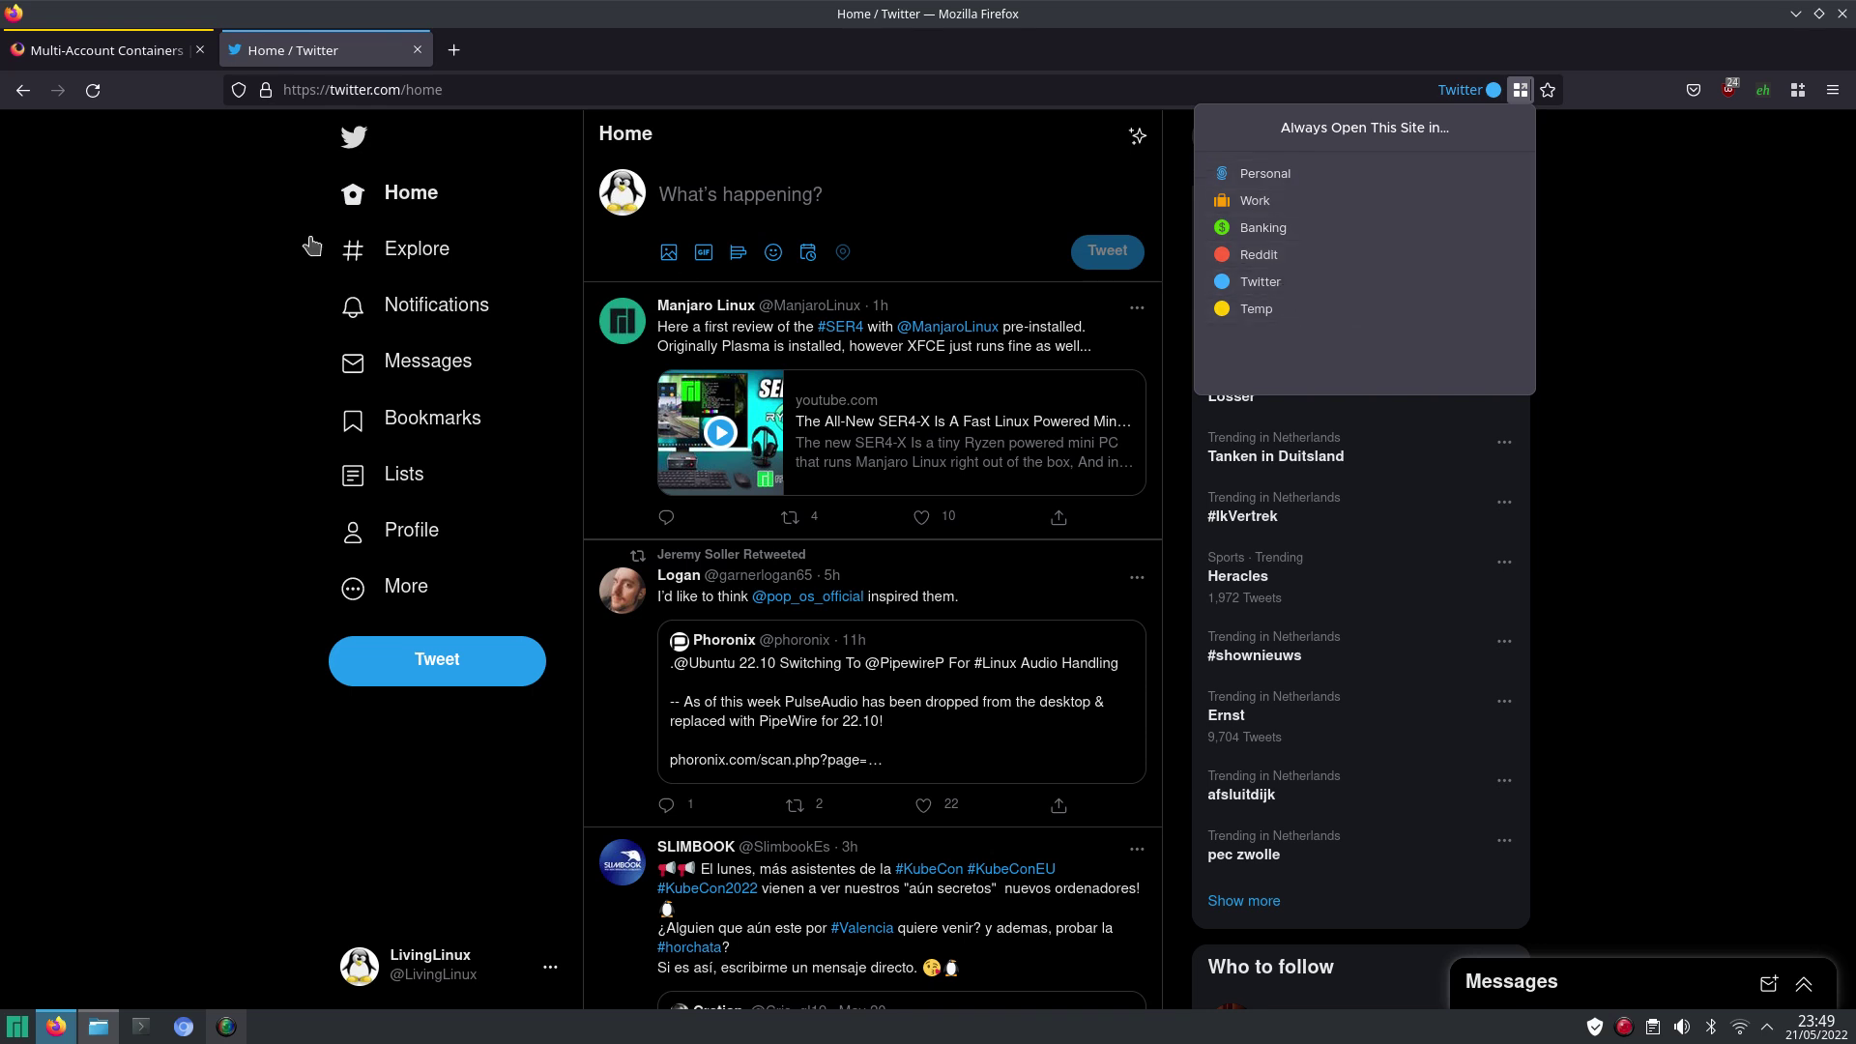
pyautogui.click(145, 394)
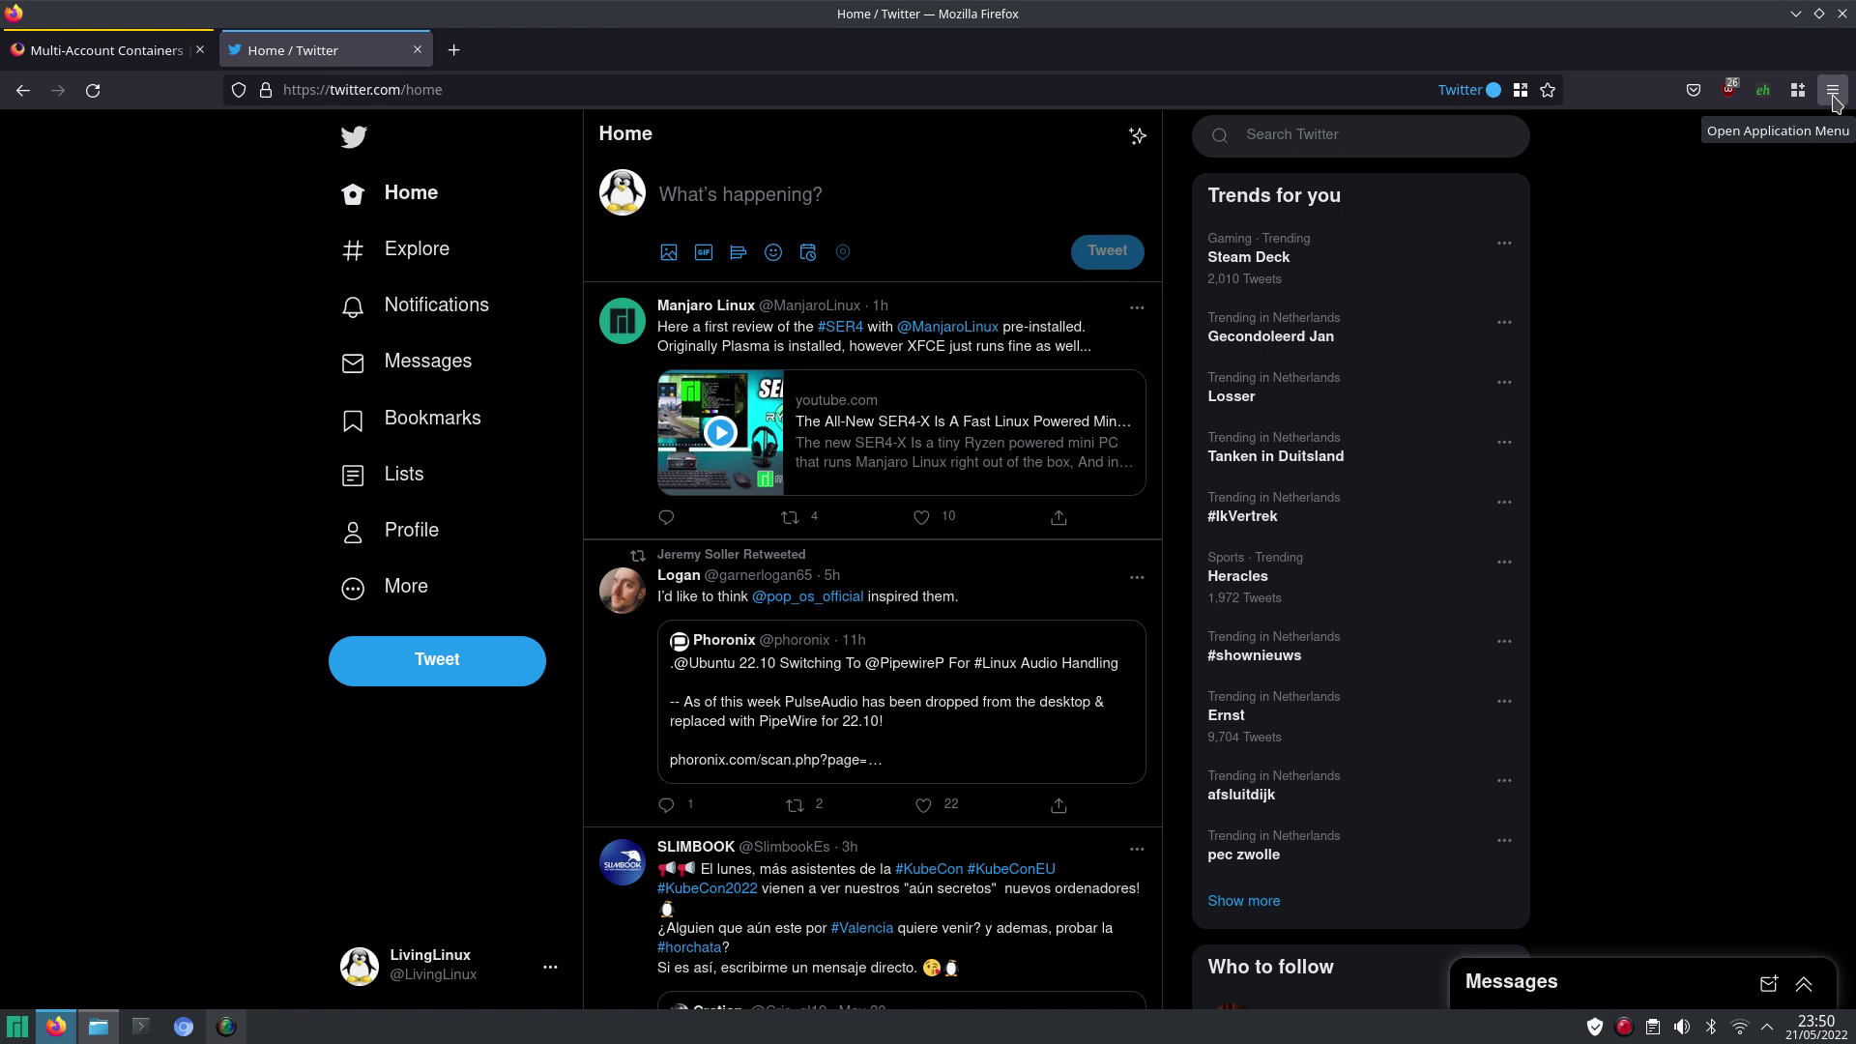
pyautogui.click(1834, 98)
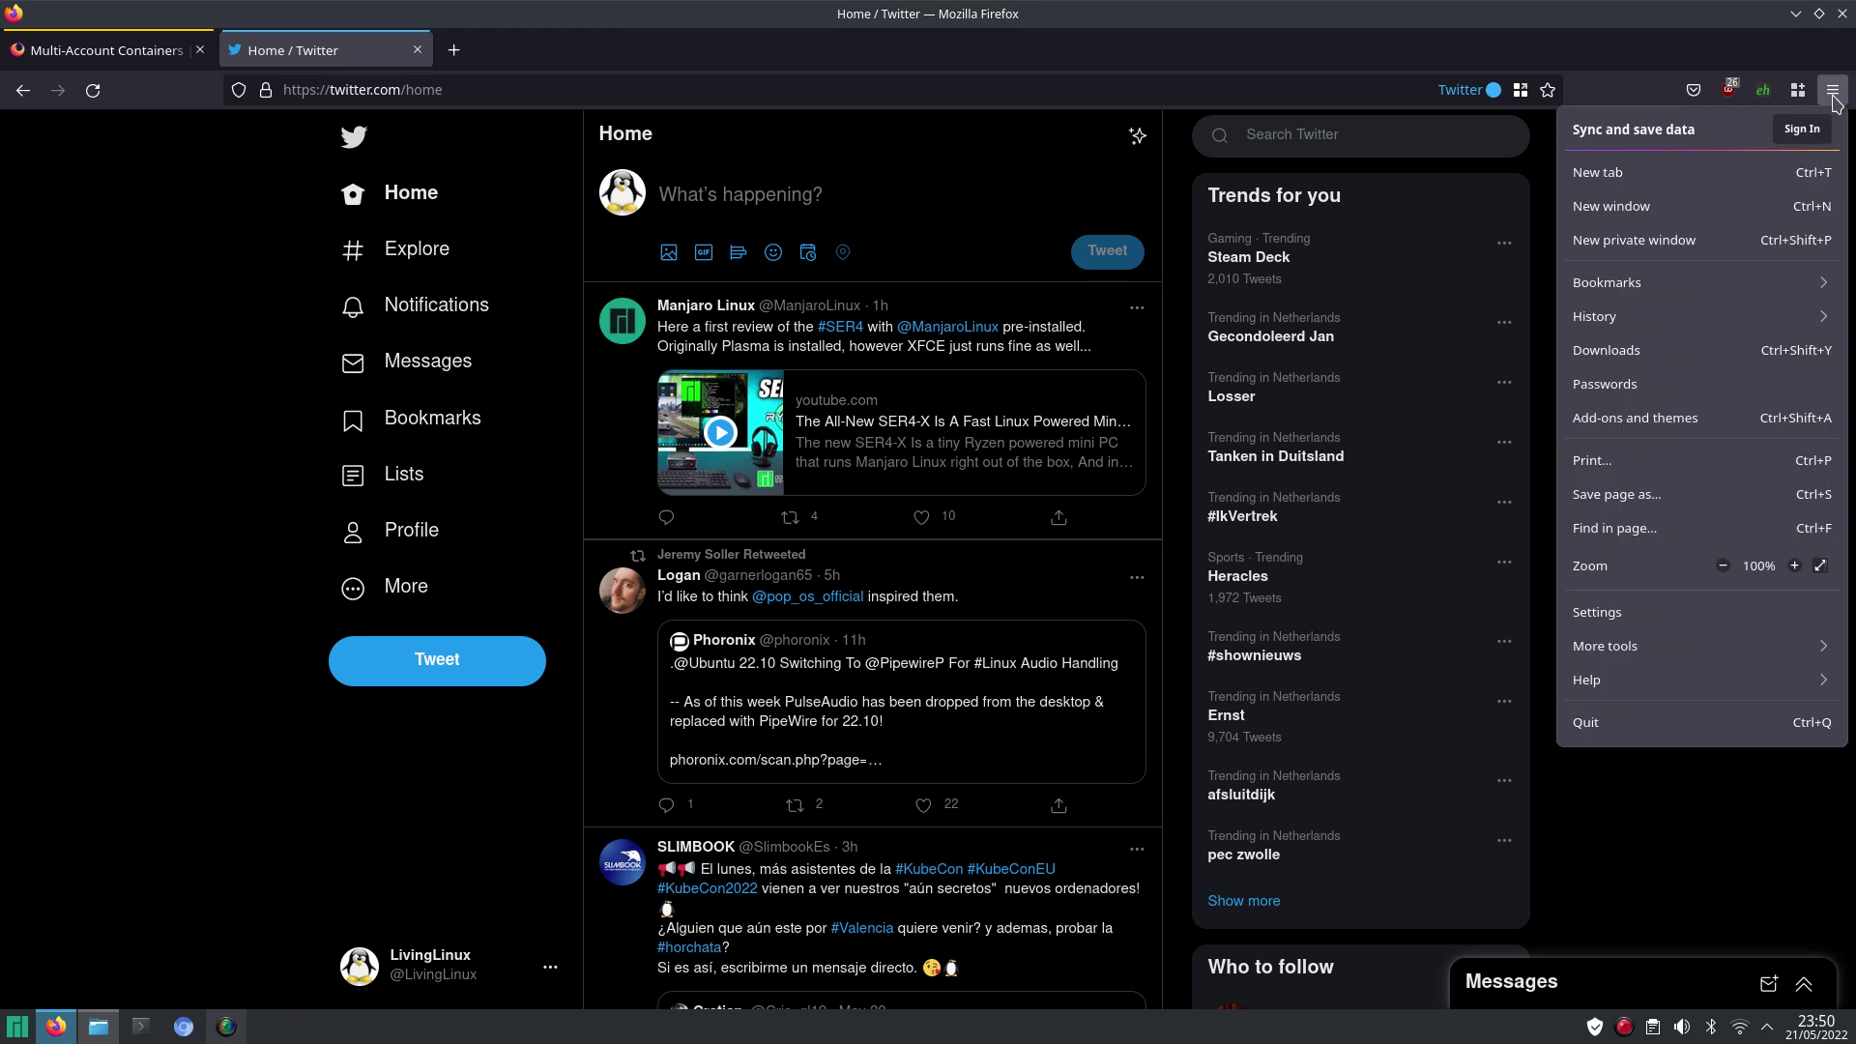
pyautogui.click(1674, 317)
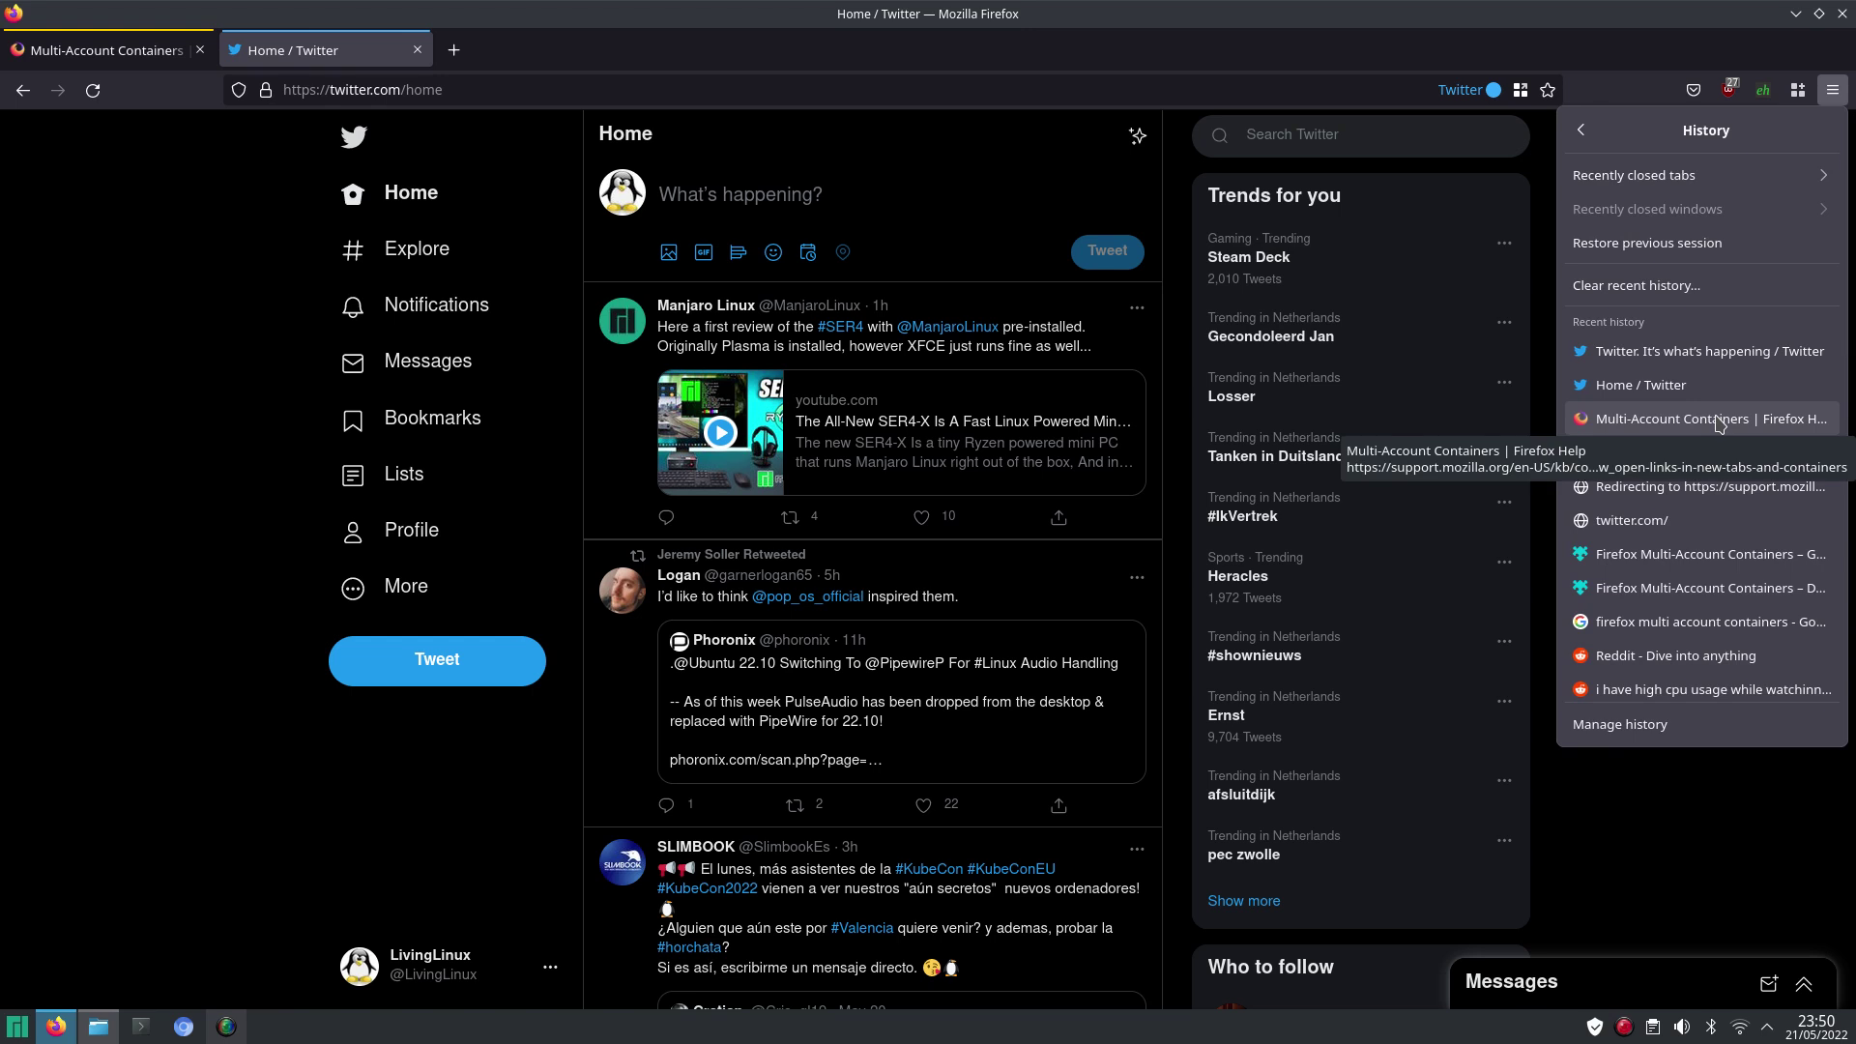
pyautogui.click(89, 343)
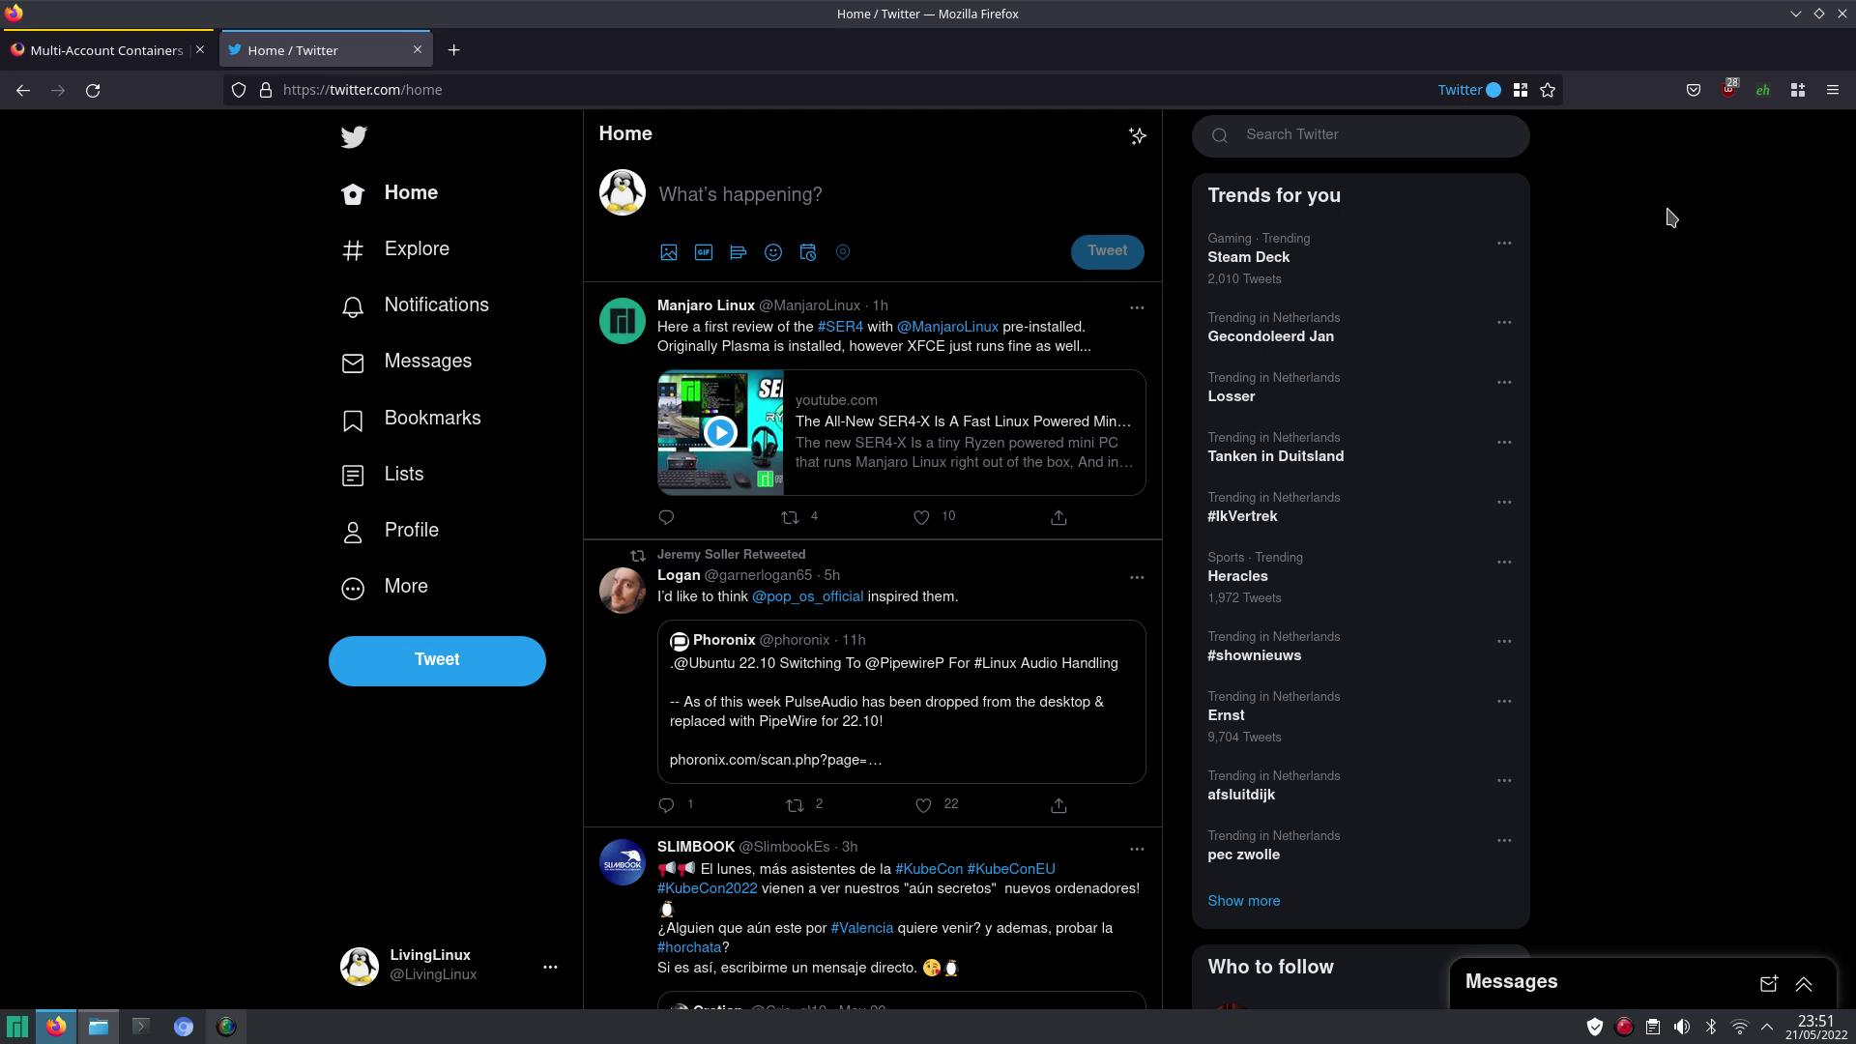
# - Open a new private browsing window from Firefox's main menu
pyautogui.click(1833, 90)
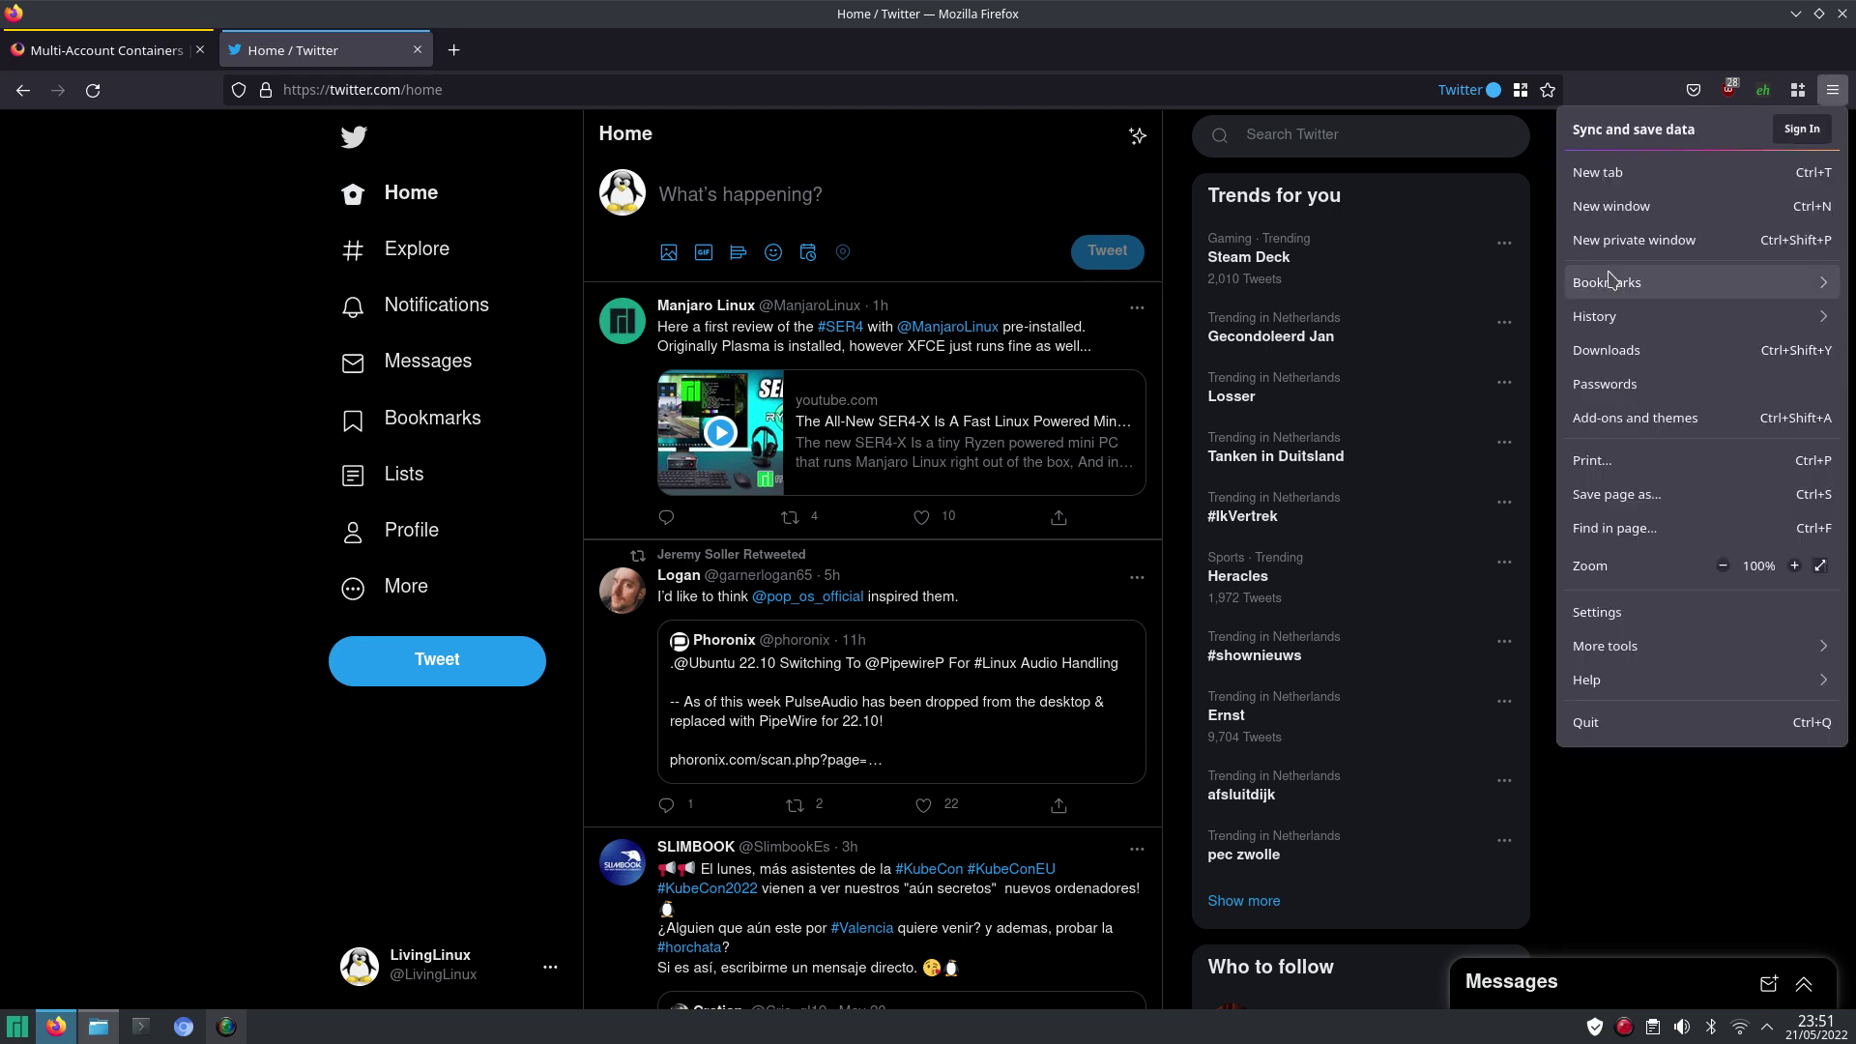
pyautogui.click(1679, 249)
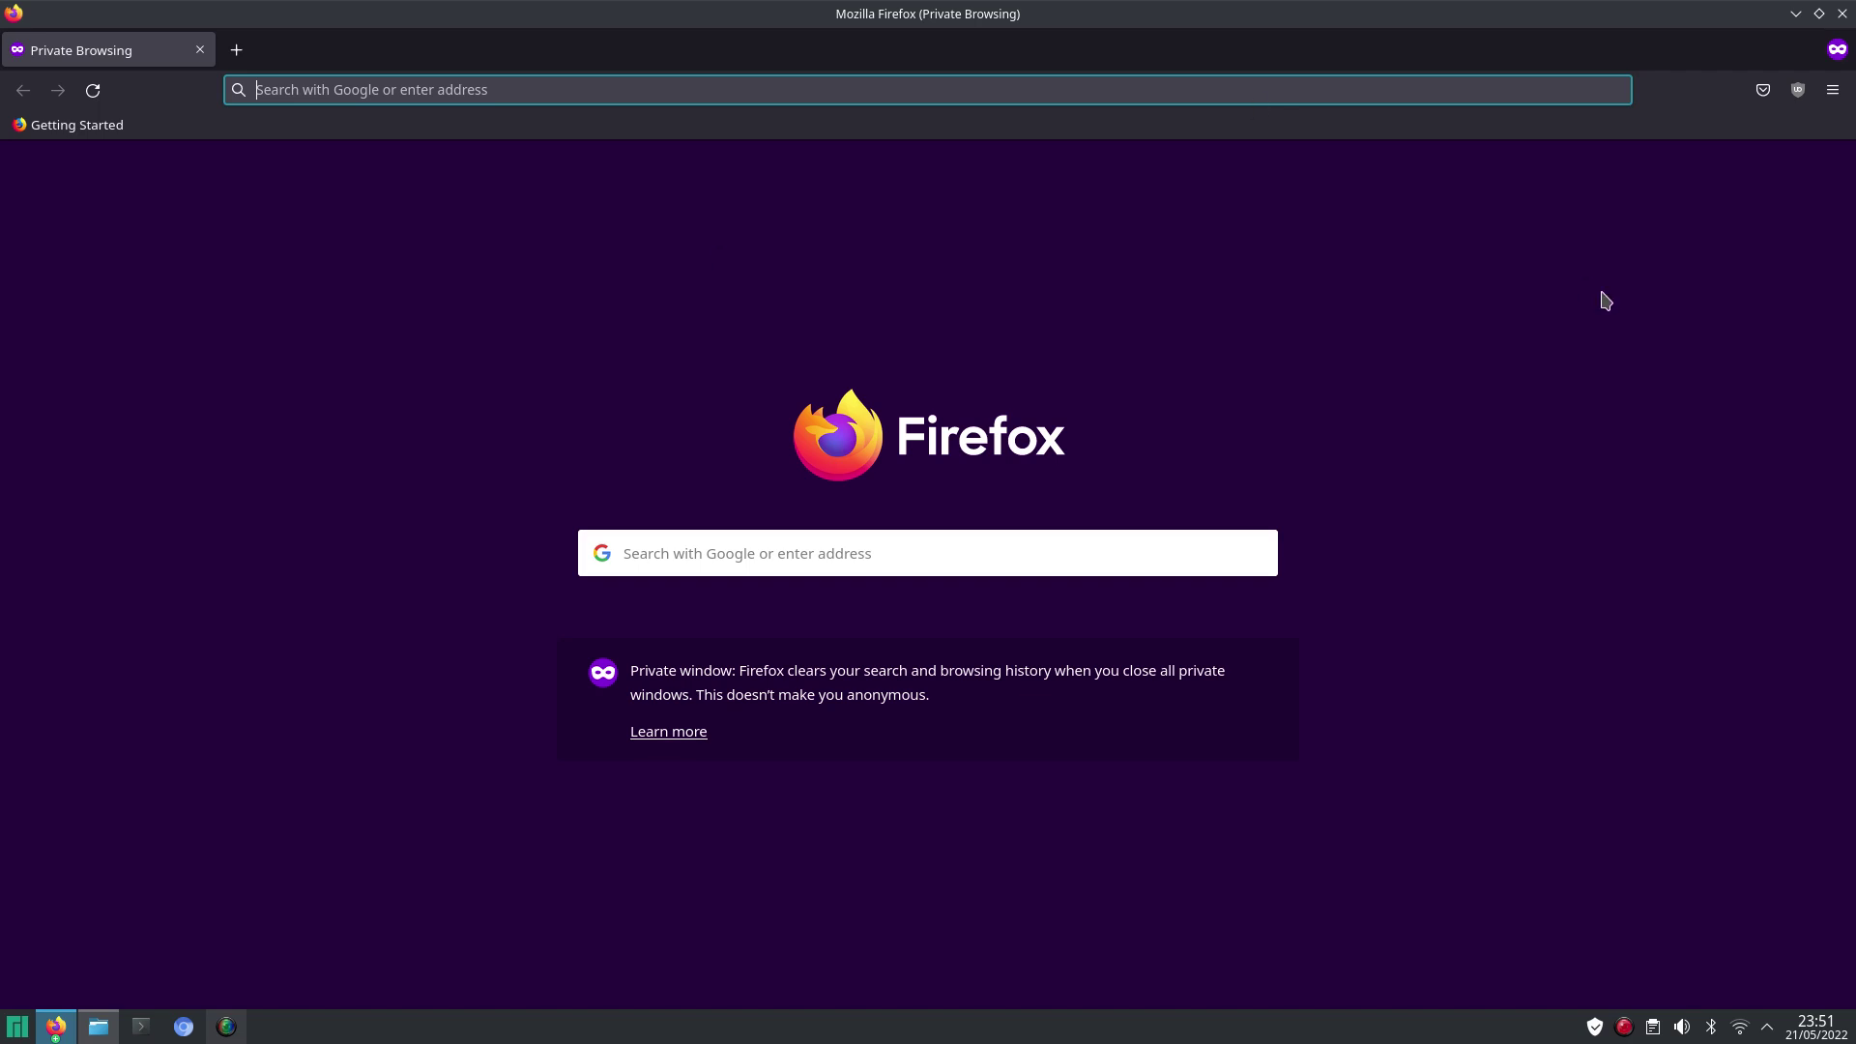
pyautogui.click(1567, 335)
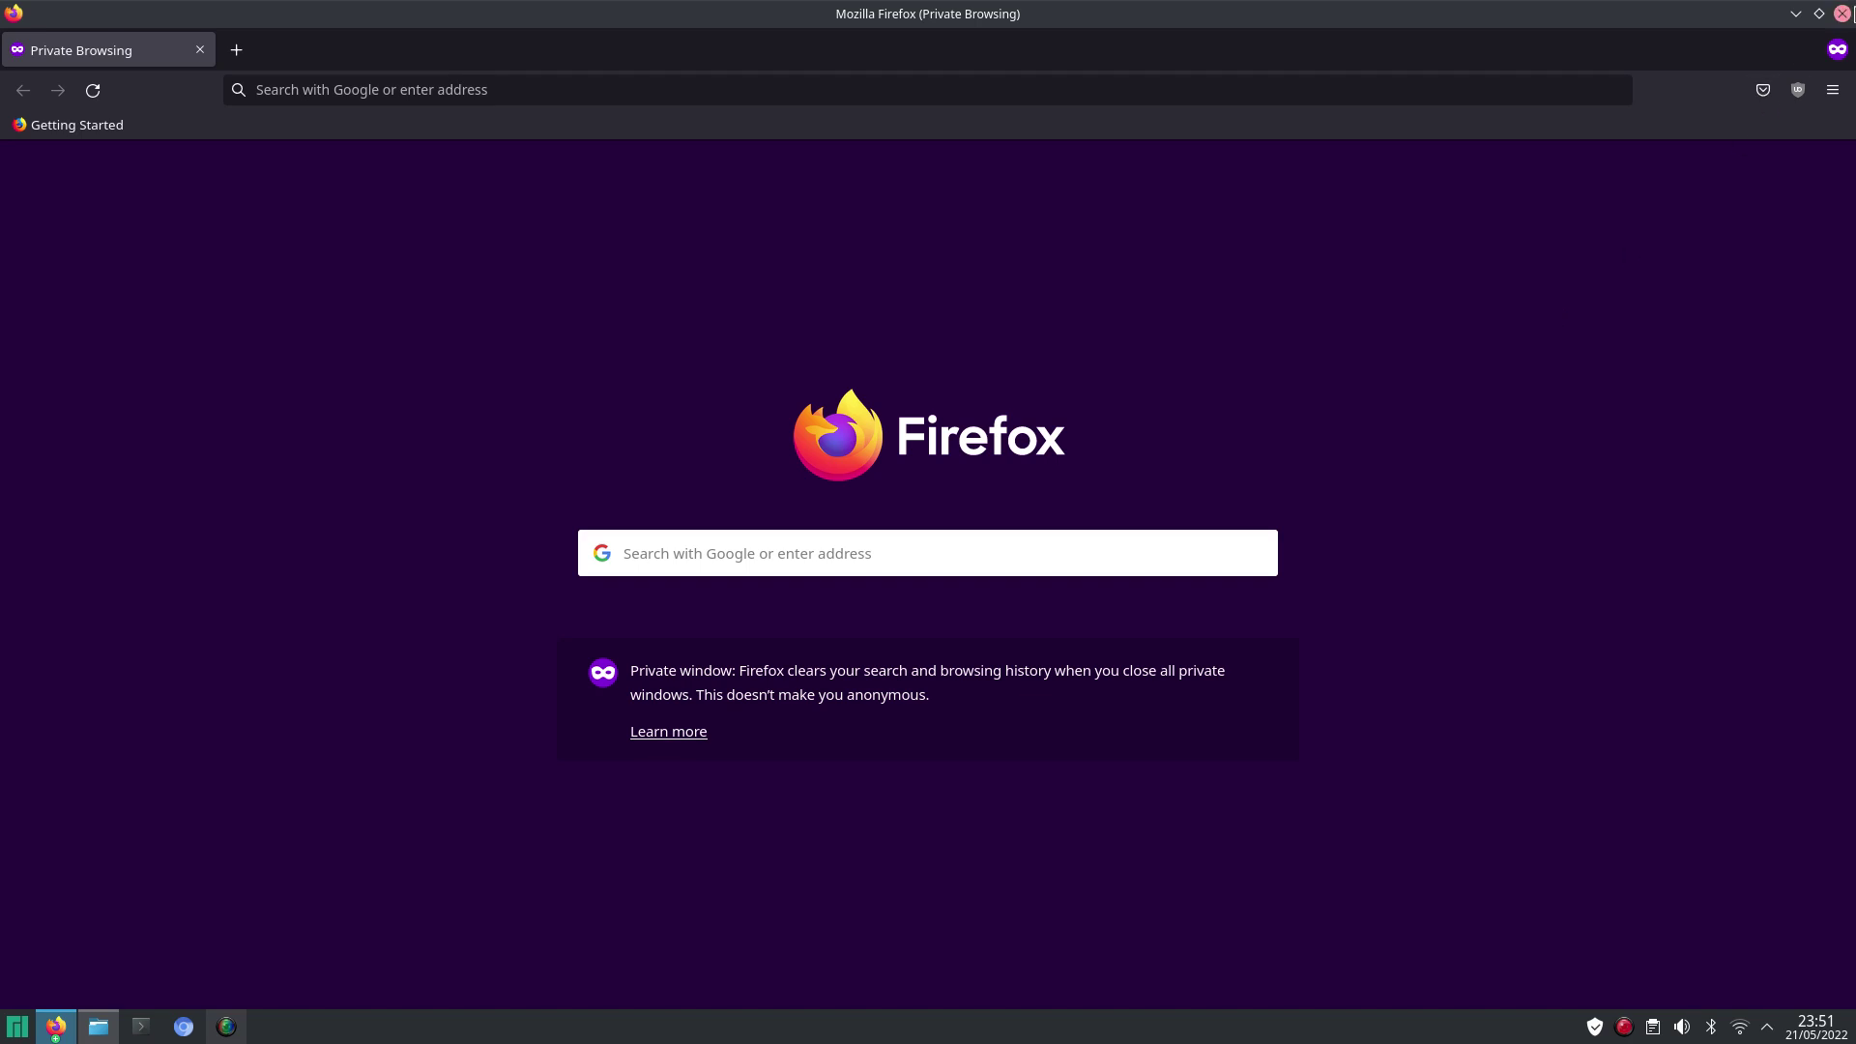
# - Close the private window, return to the Multi-Account Containers support article, and open the recorder tray menu
pyautogui.click(1842, 13)
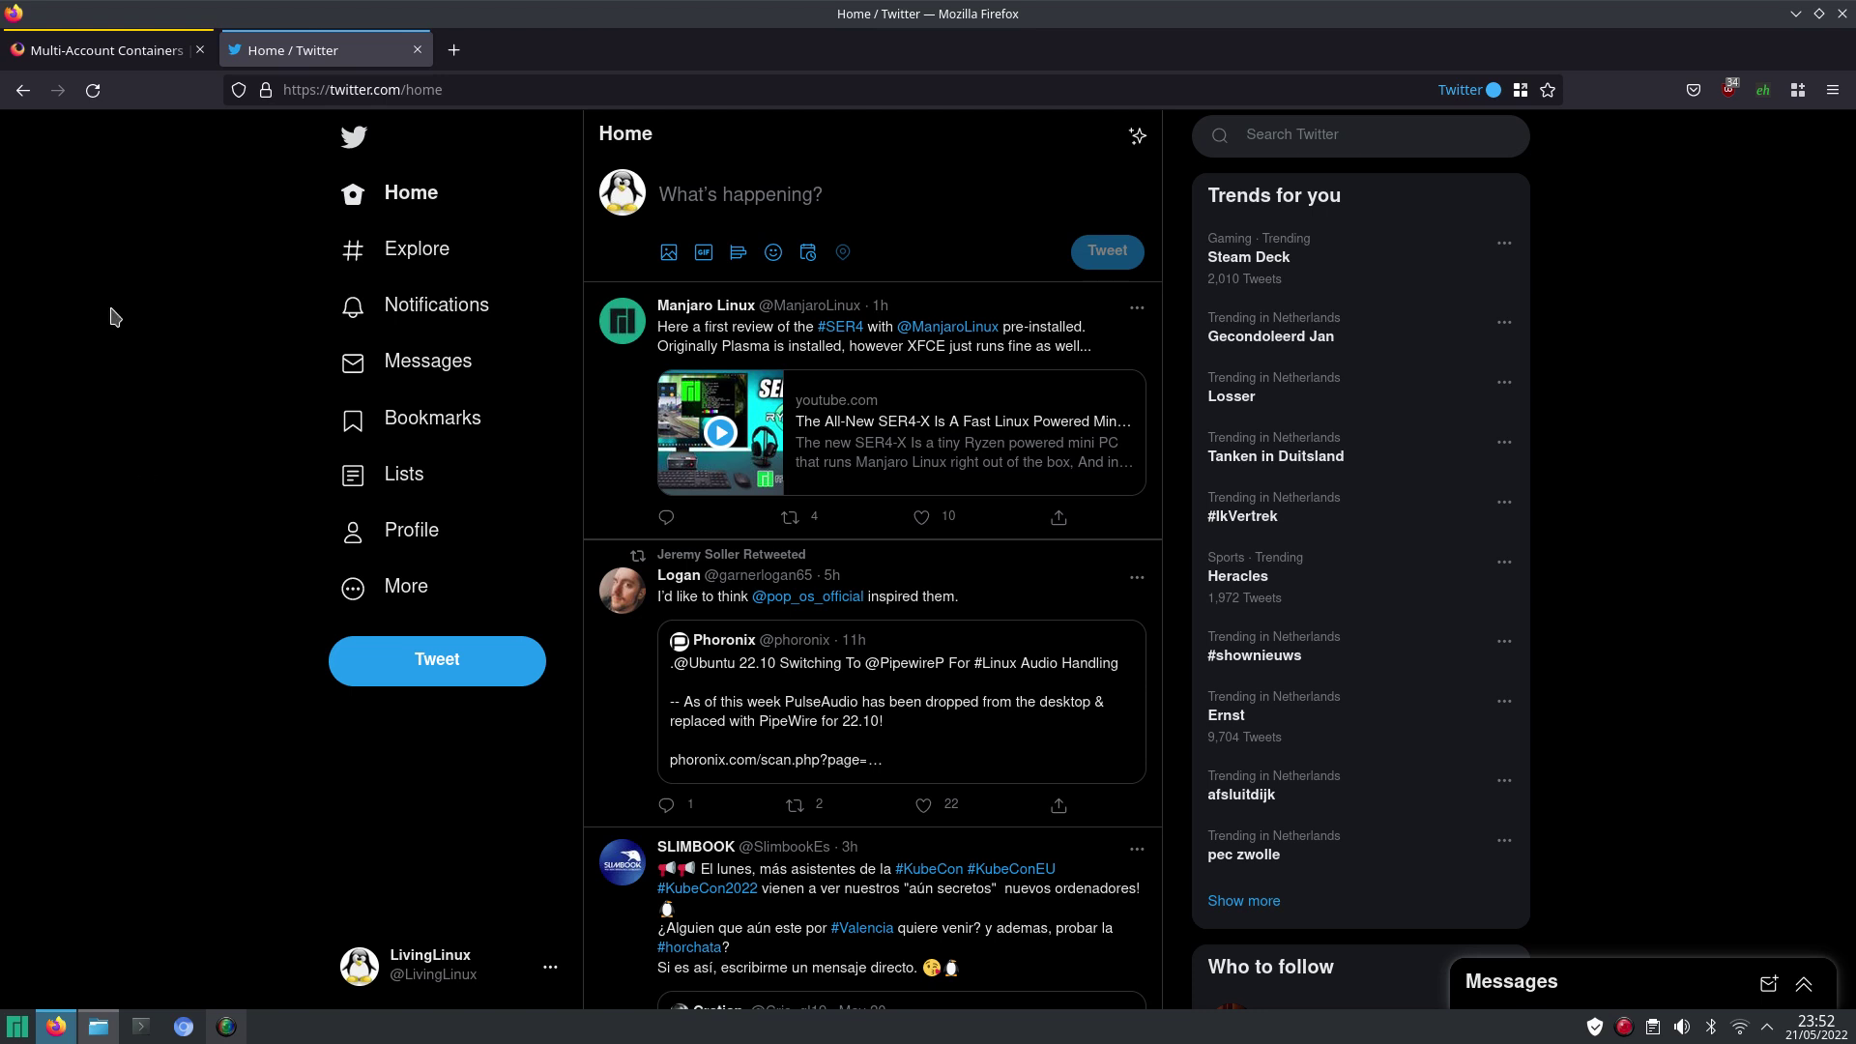
pyautogui.click(84, 53)
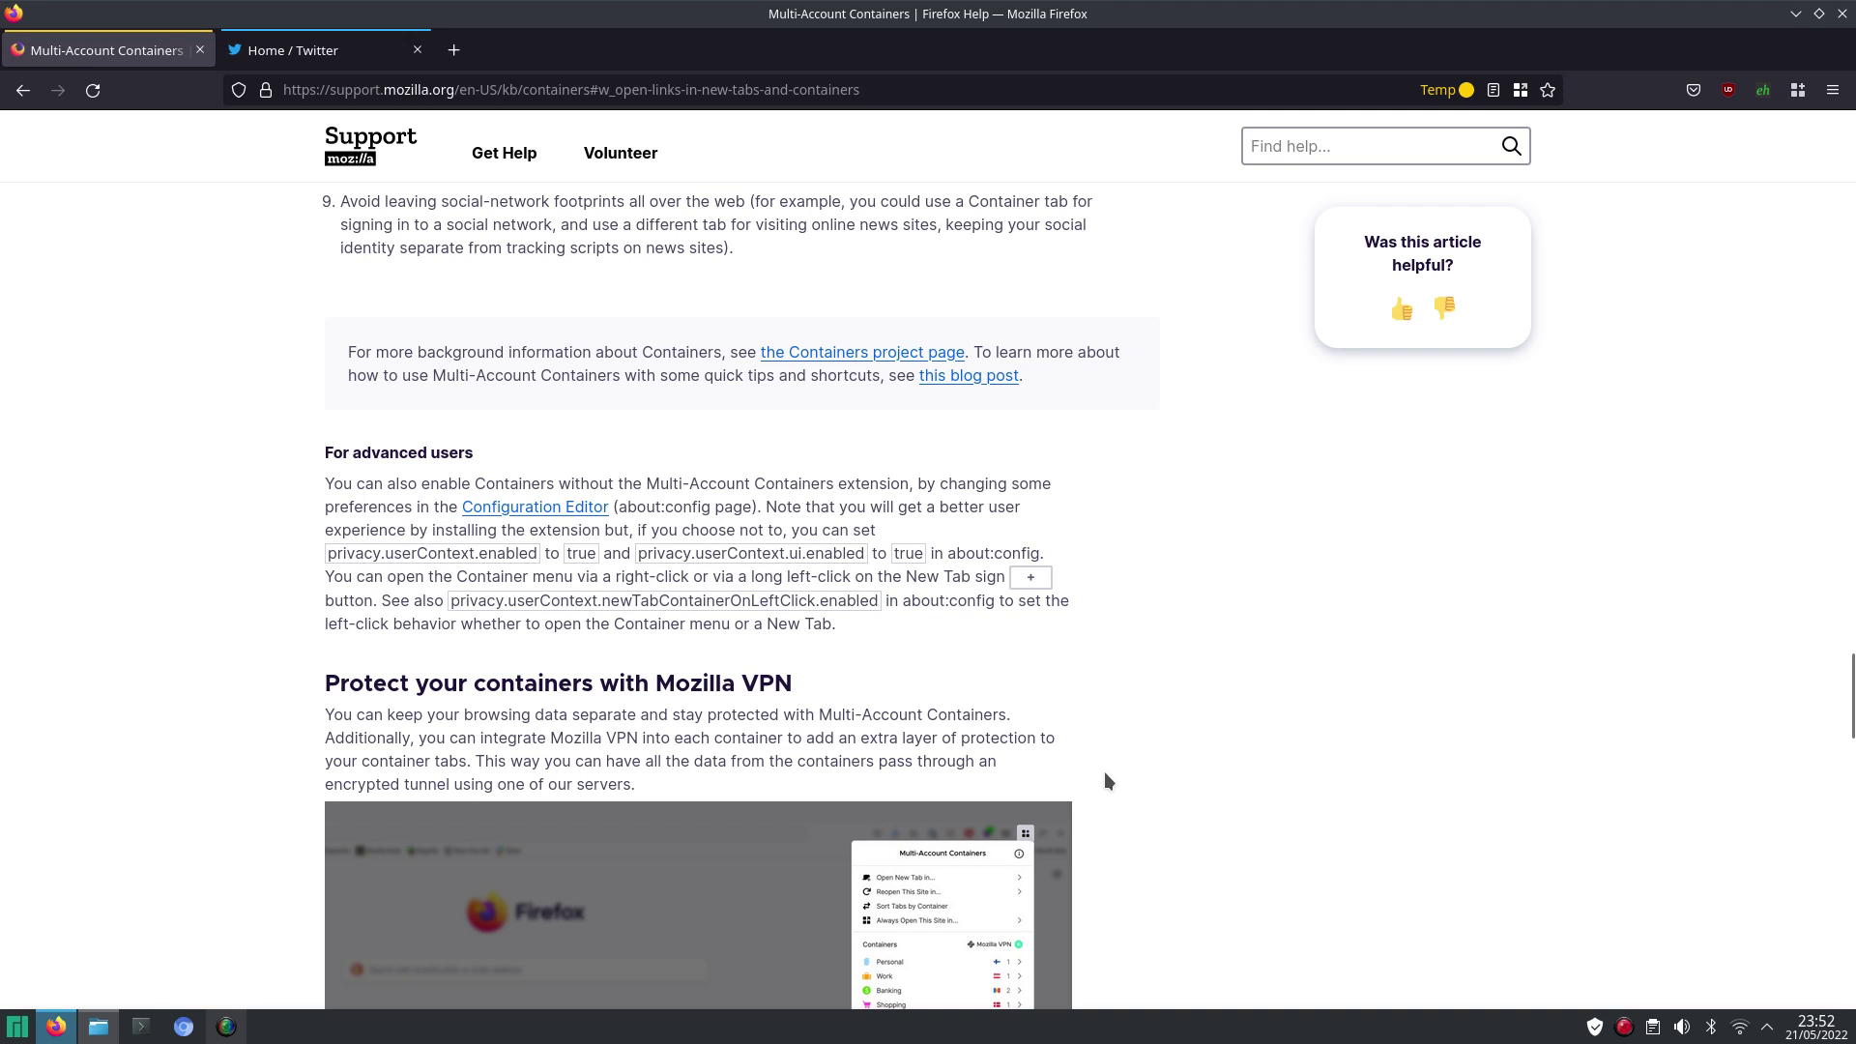
pyautogui.rightClick(1627, 1028)
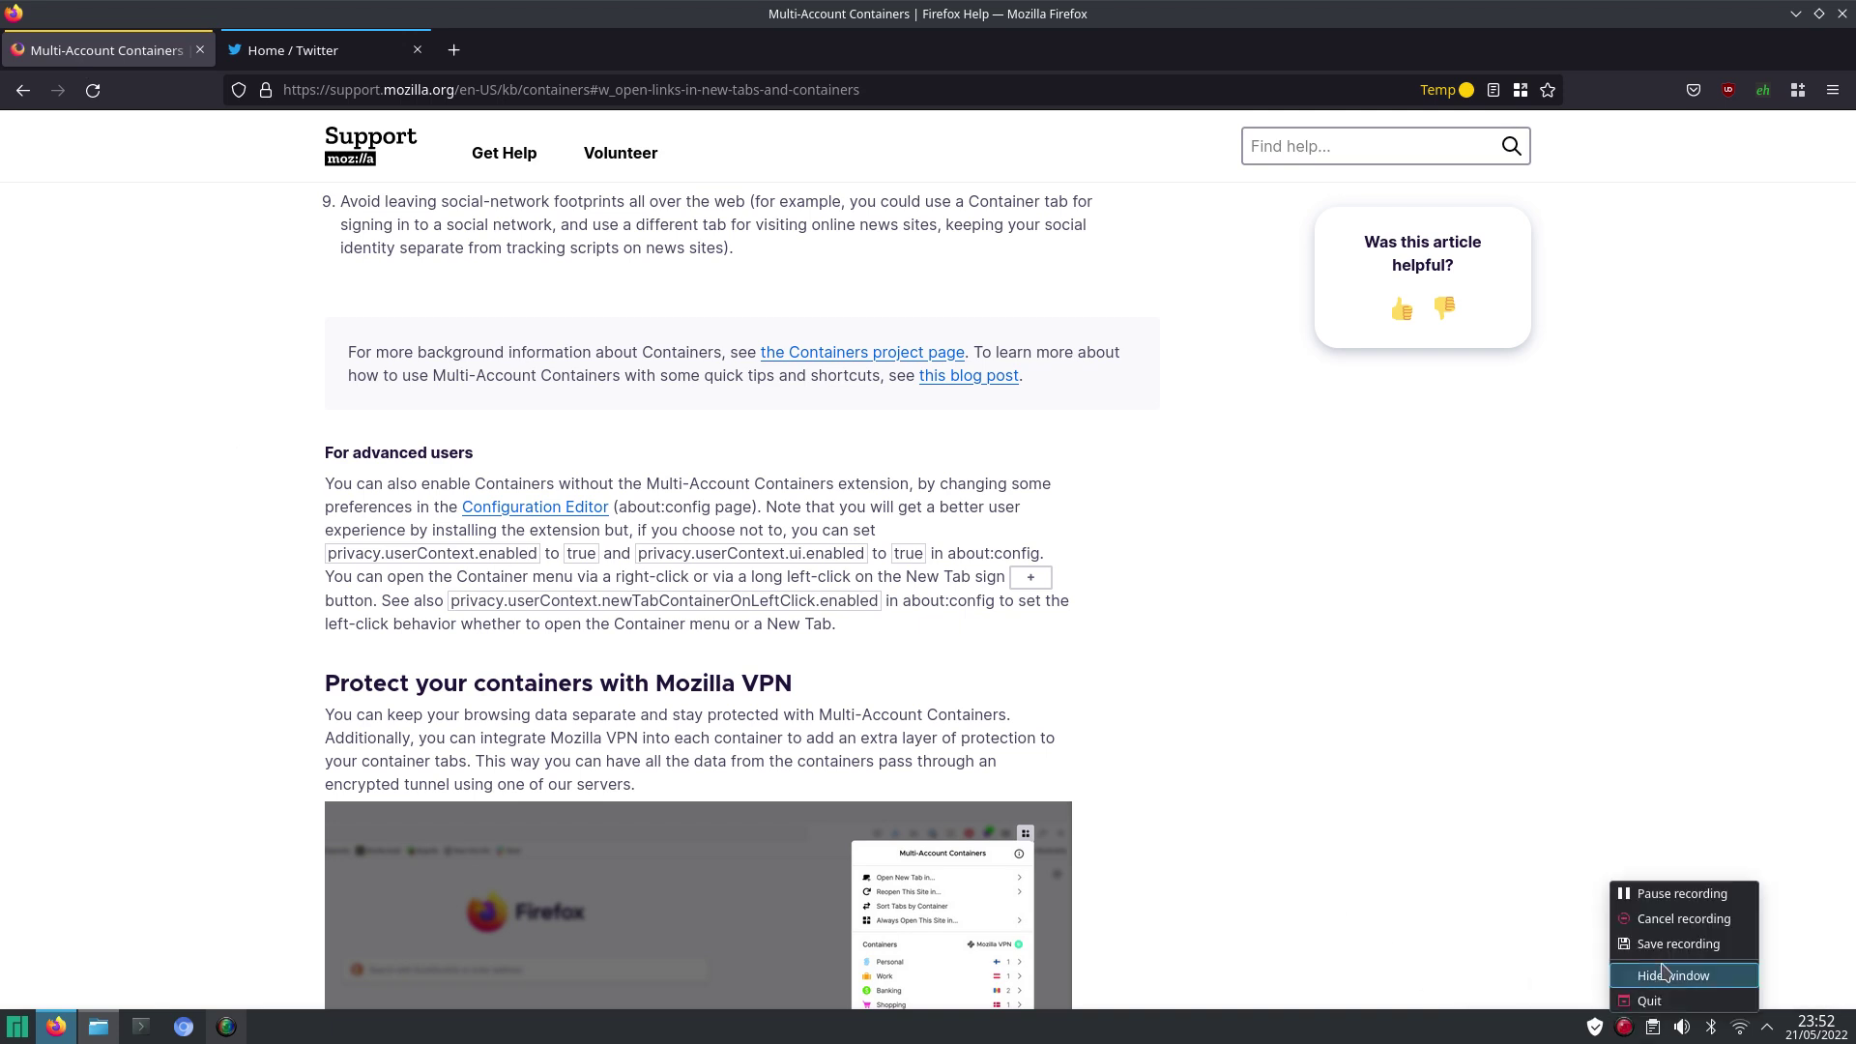